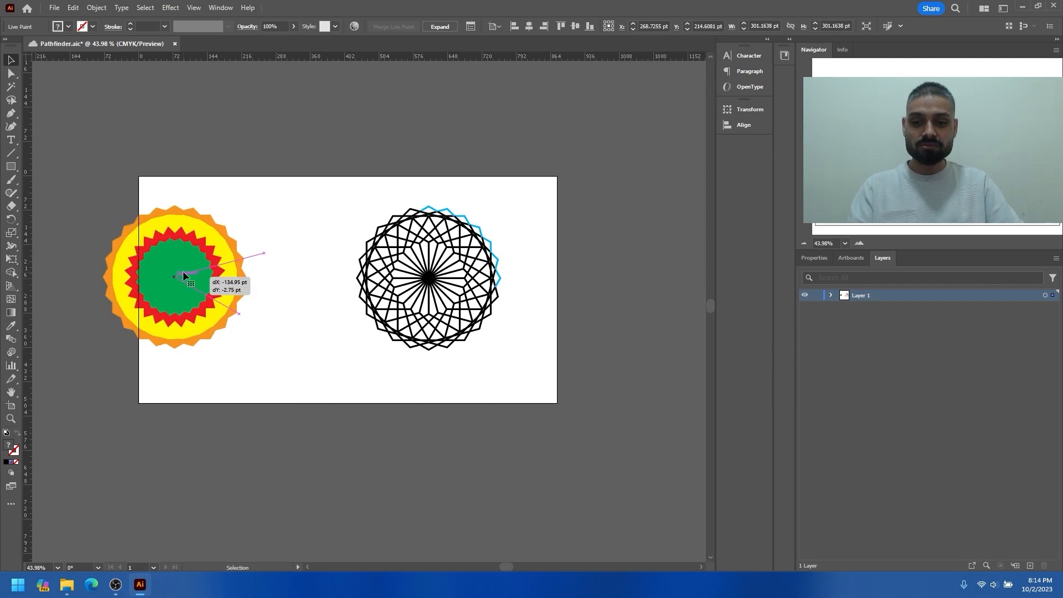
# - Move the black outline mandala off the artboard's right edge
pyautogui.click(117, 8)
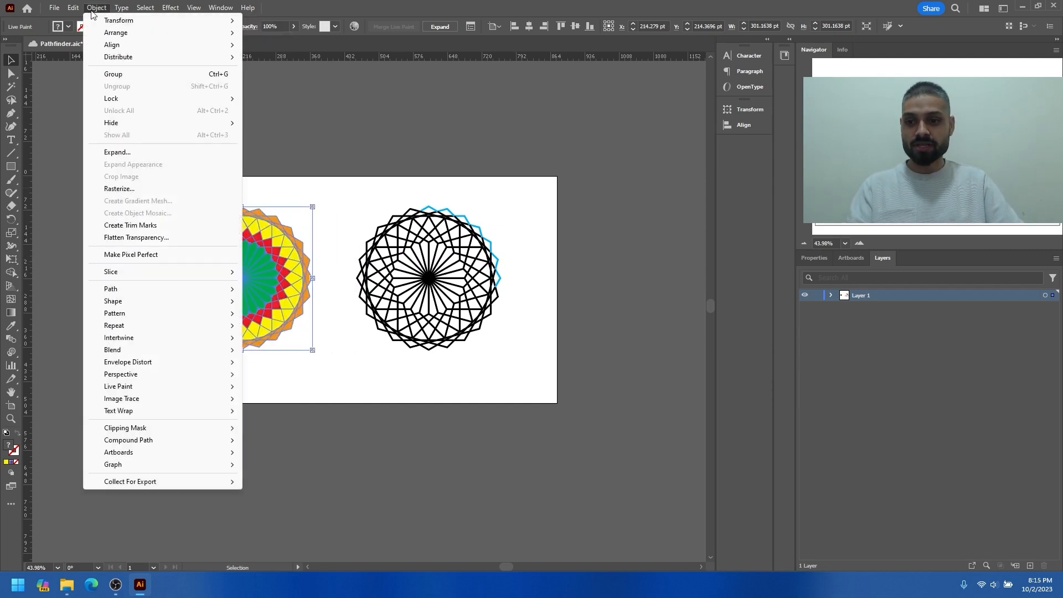
pyautogui.click(426, 283)
pyautogui.moveTo(425, 283); pyautogui.dragTo(587, 236)
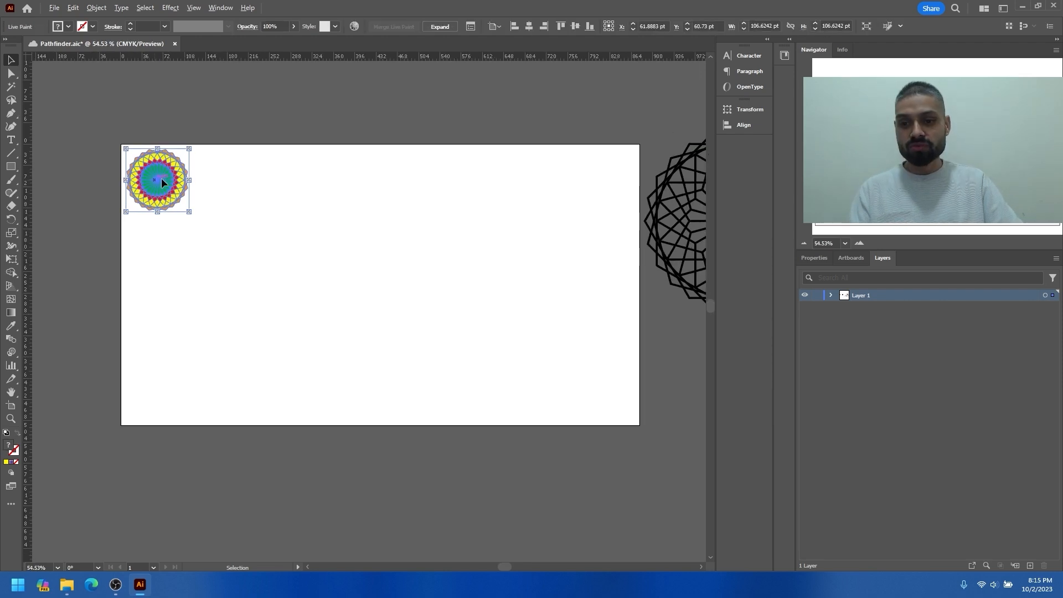
# - Duplicate the small coloured mandala to the right, repeating the copy to make an evenly spaced row of five
pyautogui.moveTo(161, 178); pyautogui.dragTo(250, 181)
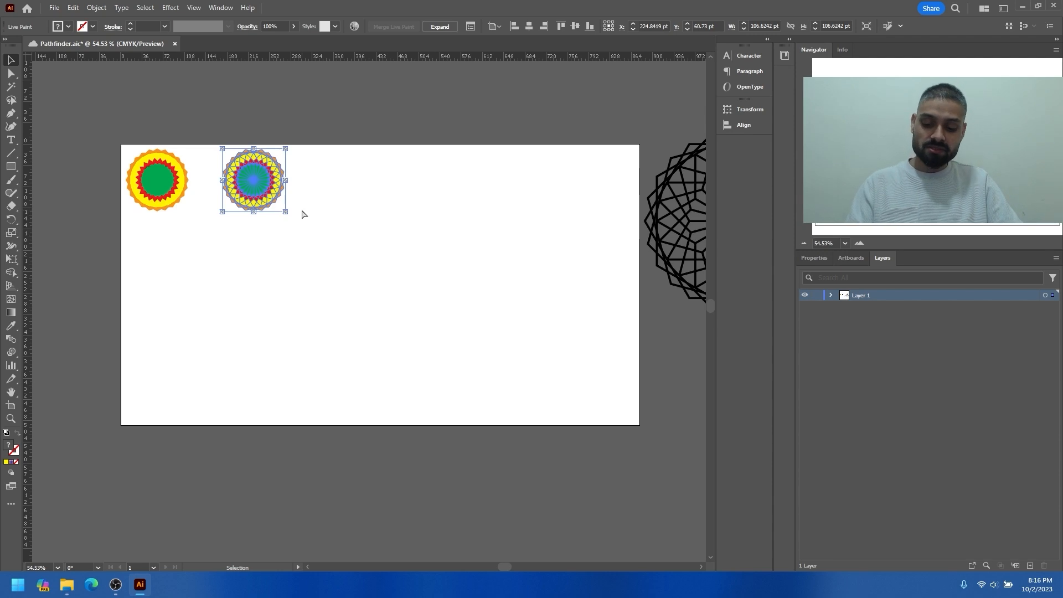
pyautogui.hotkey('ctrl', 'd')
pyautogui.hotkey('ctrl', 'd')
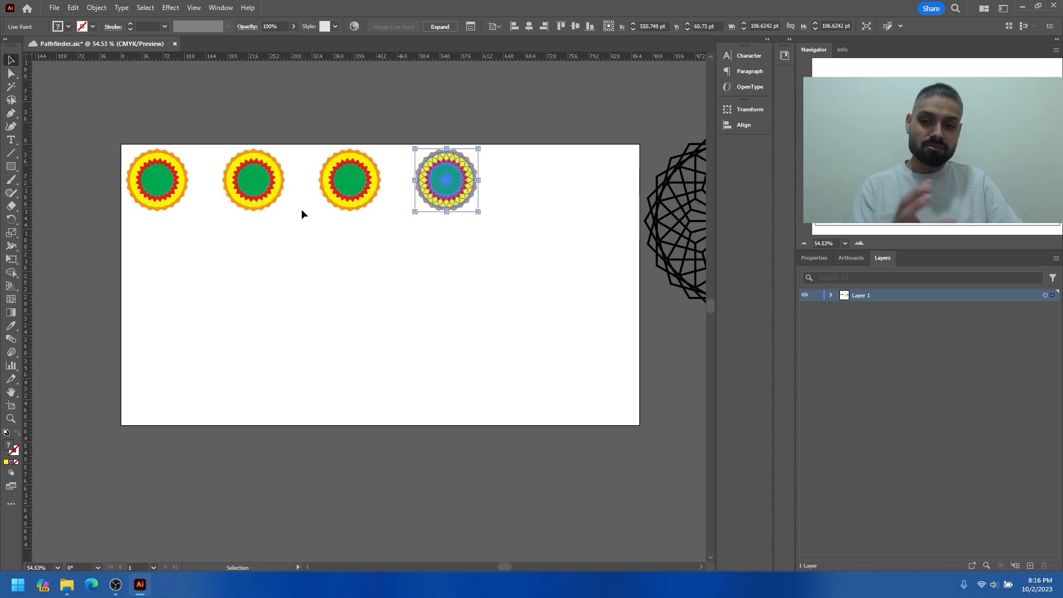
pyautogui.hotkey('ctrl', 'd')
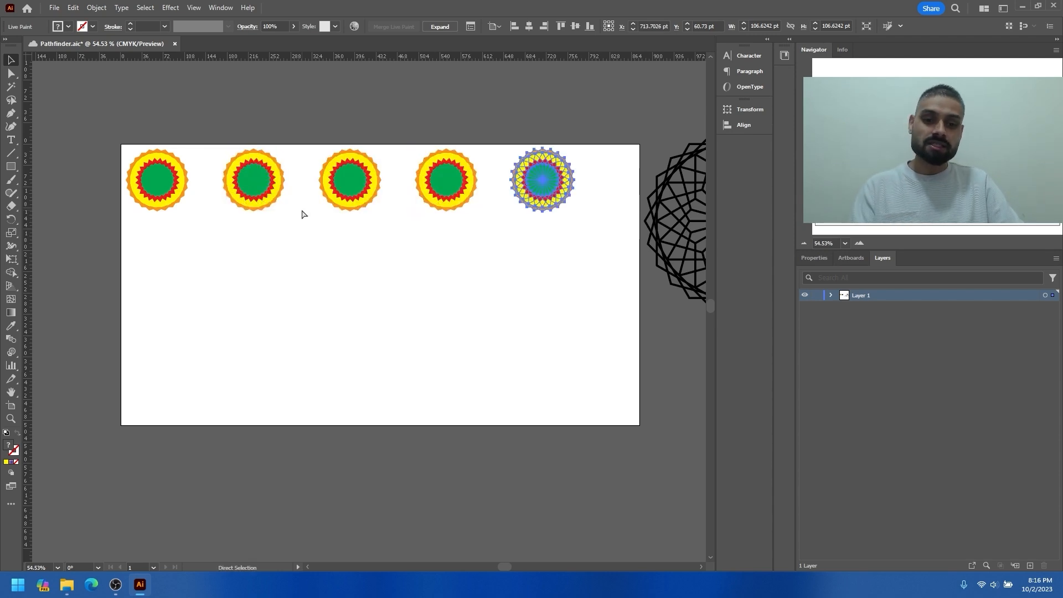
# - Copy the row of five mandalas downward to form four rows, and scale the grid down to fit the artboard's height
pyautogui.hotkey('ctrl', 'alt', 'a')
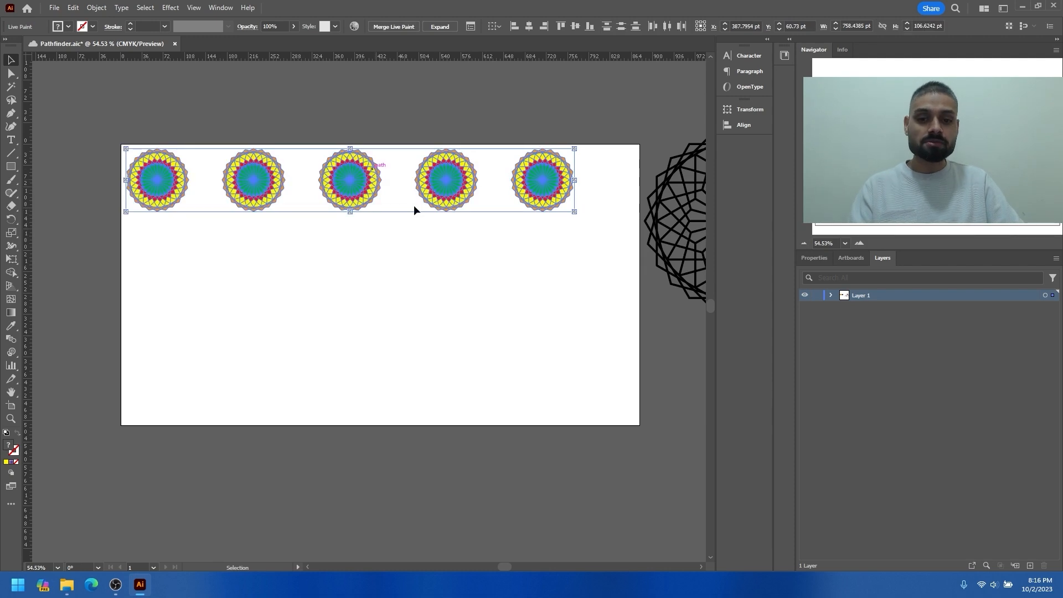
pyautogui.moveTo(448, 199); pyautogui.dragTo(451, 256)
pyautogui.hotkey('ctrl', 'd')
pyautogui.hotkey('ctrl', 'd')
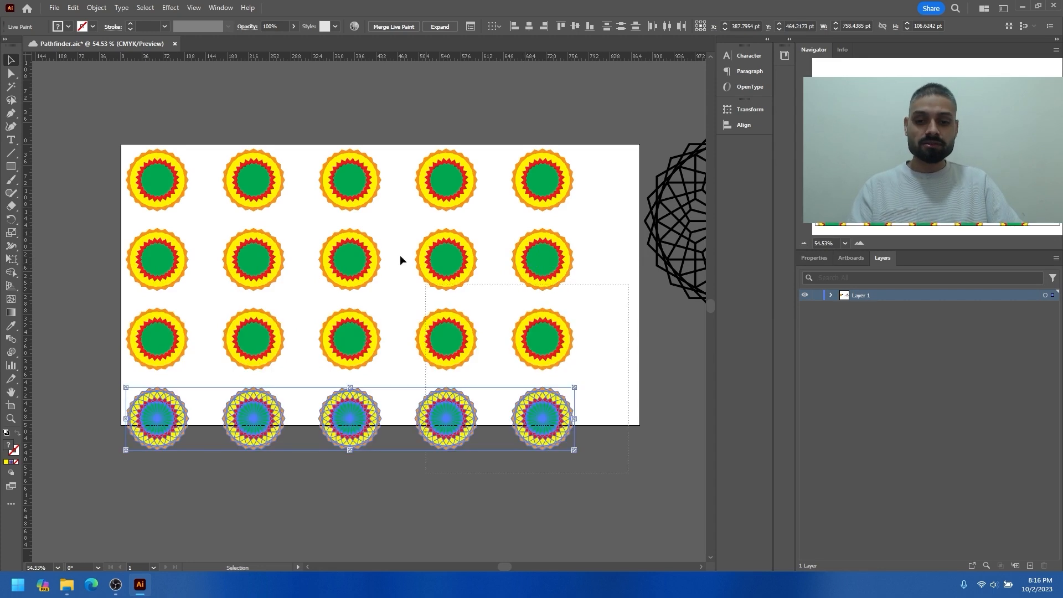
pyautogui.moveTo(131, 129); pyautogui.dragTo(487, 397)
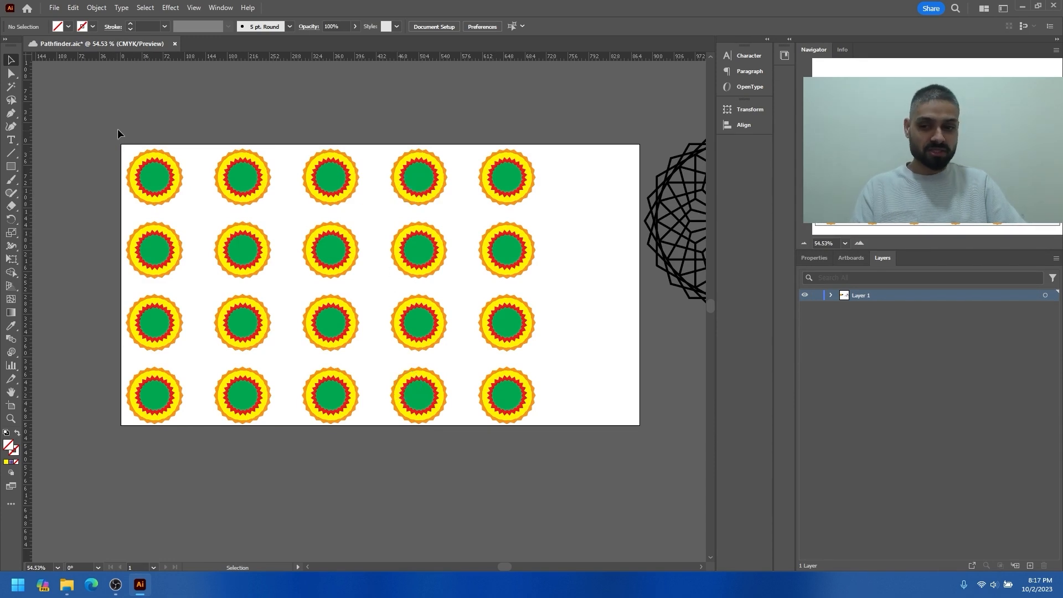
# - Look through the object transform commands and show the Transform panel for the selected mandala
pyautogui.click(97, 7)
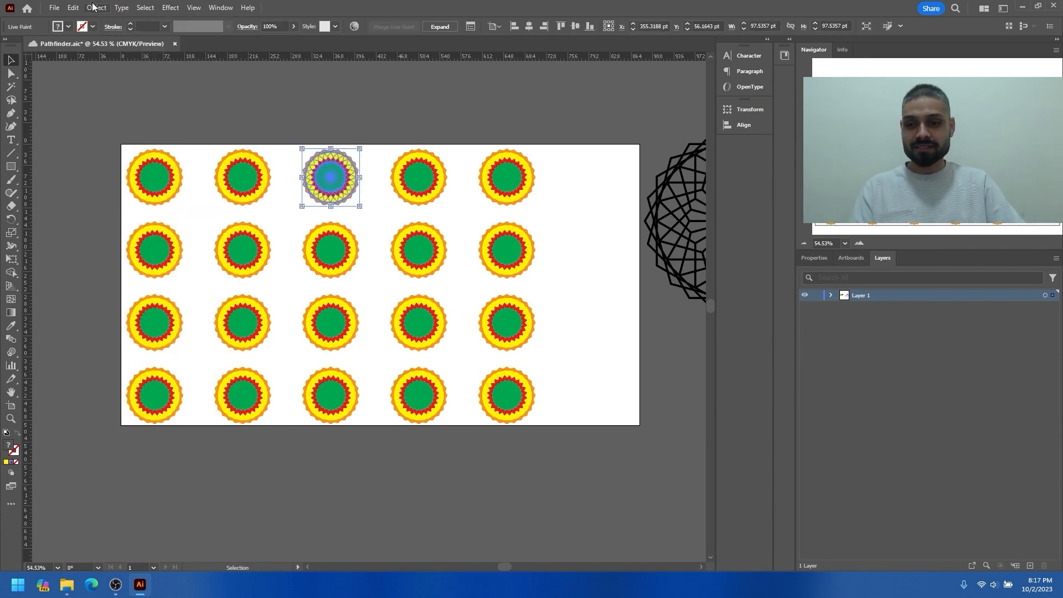
pyautogui.click(95, 7)
pyautogui.moveTo(125, 21)
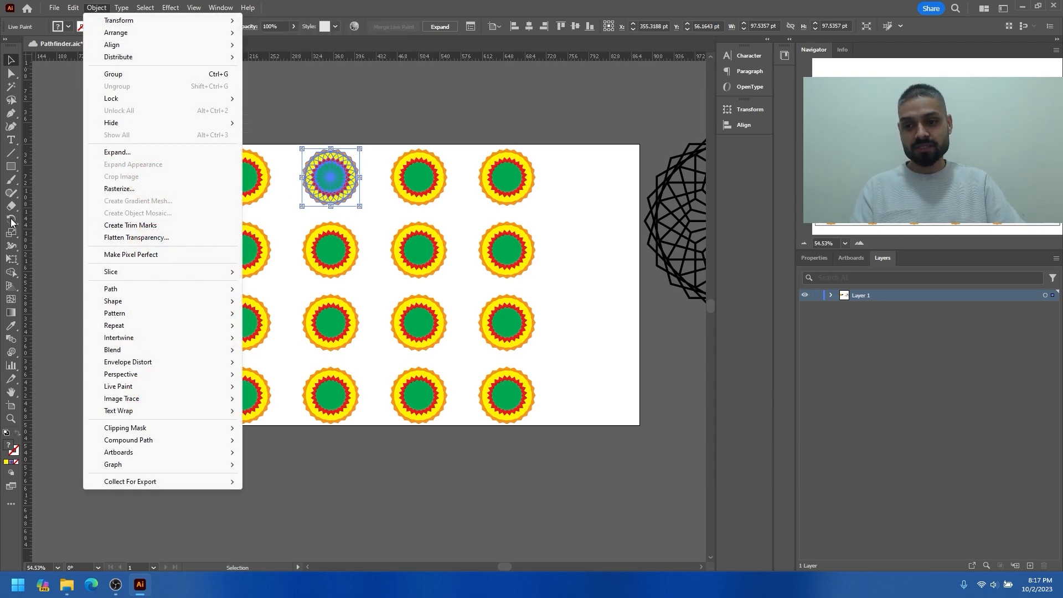
pyautogui.click(97, 7)
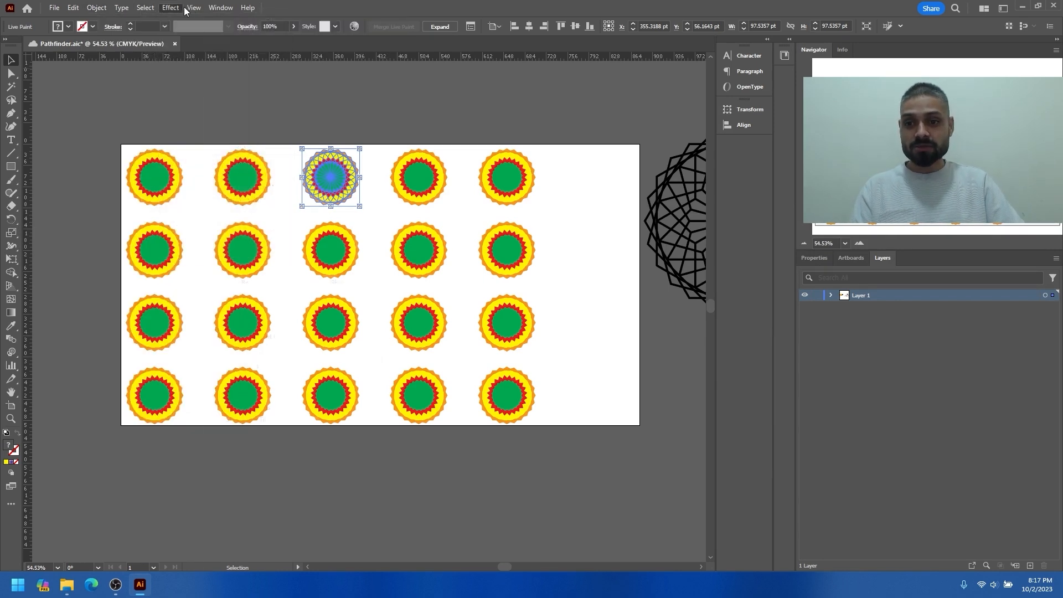
pyautogui.click(214, 8)
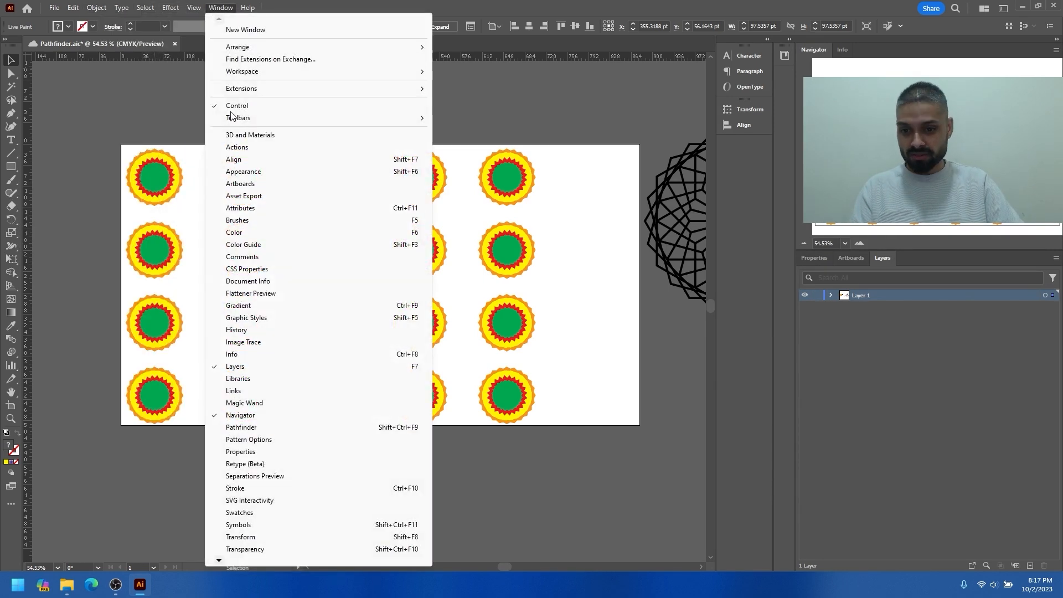
pyautogui.click(244, 537)
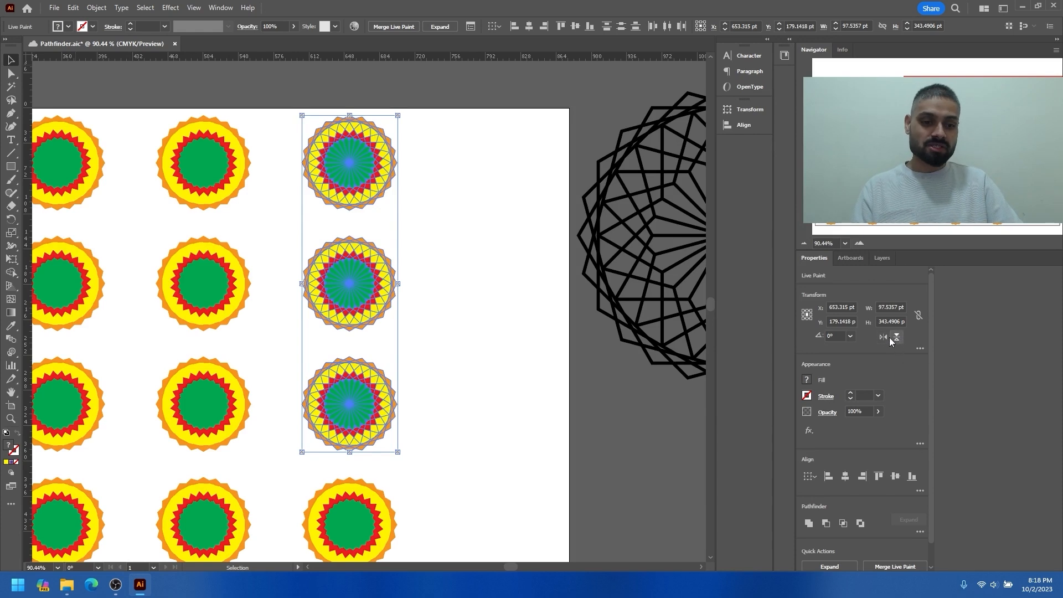
# - Undo the last change and try the Reflect options on the top mandala of the last column
pyautogui.hotkey('ctrl', 'z')
pyautogui.click(97, 8)
pyautogui.moveTo(120, 21)
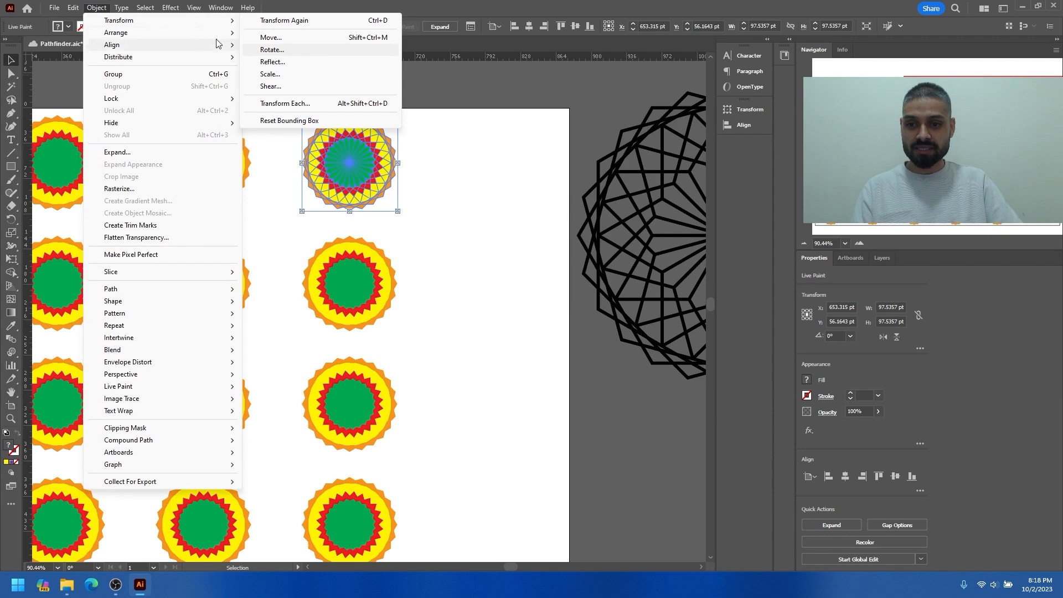
pyautogui.click(266, 61)
pyautogui.click(593, 187)
pyautogui.click(590, 173)
pyautogui.click(587, 188)
pyautogui.click(692, 308)
# - Try a non-uniform scale of 50% horizontal on the top mandala of the last column
pyautogui.click(96, 8)
pyautogui.moveTo(119, 21)
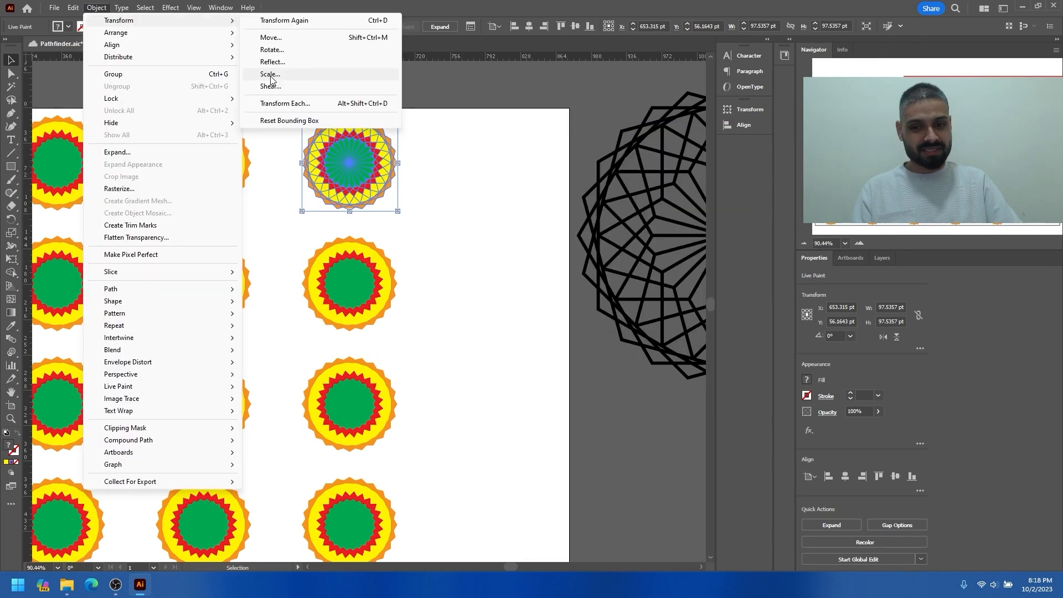
pyautogui.click(266, 72)
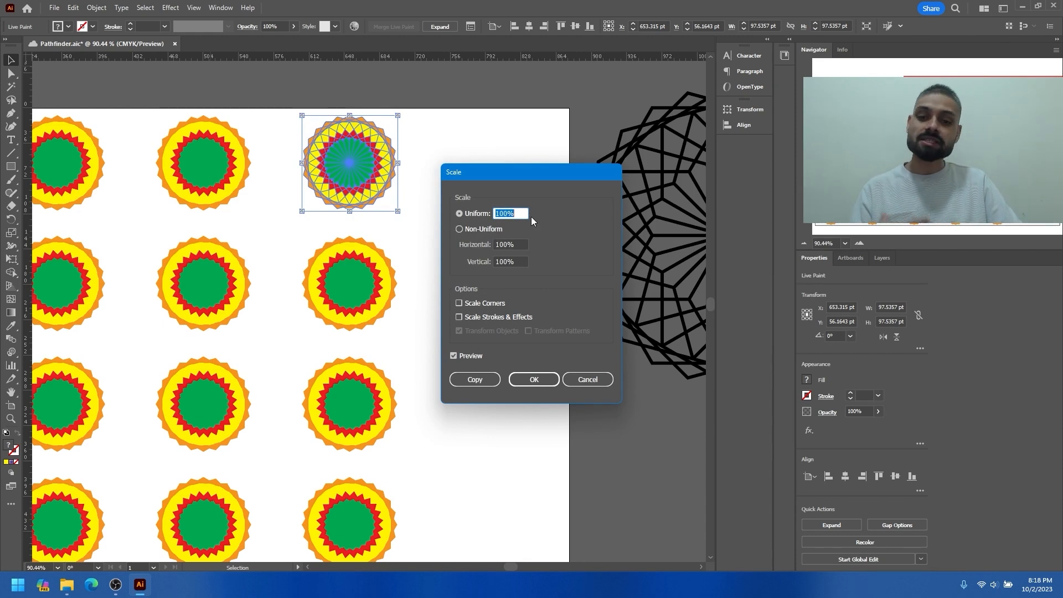
pyautogui.click(479, 231)
pyautogui.write('5')
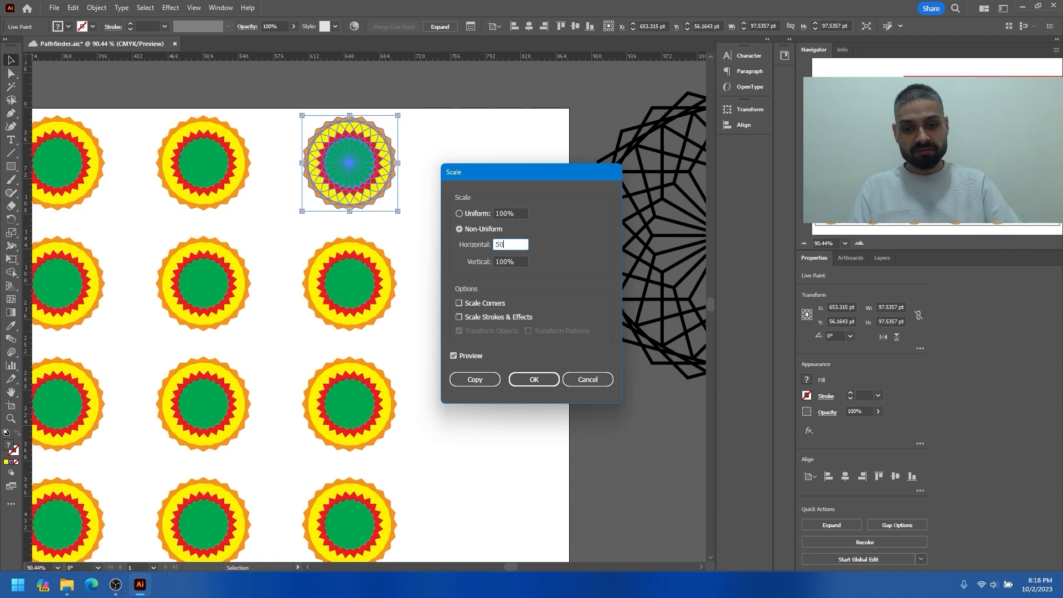
pyautogui.write('0')
pyautogui.press('Tab')
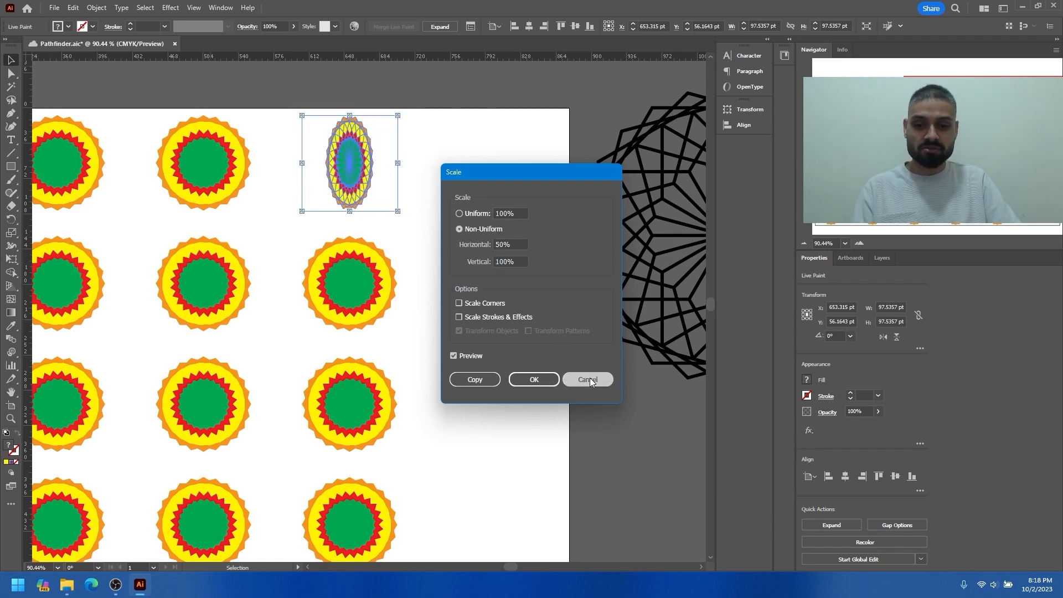
pyautogui.click(588, 379)
pyautogui.hotkey('ctrl', 's')
pyautogui.click(96, 8)
pyautogui.moveTo(216, 20)
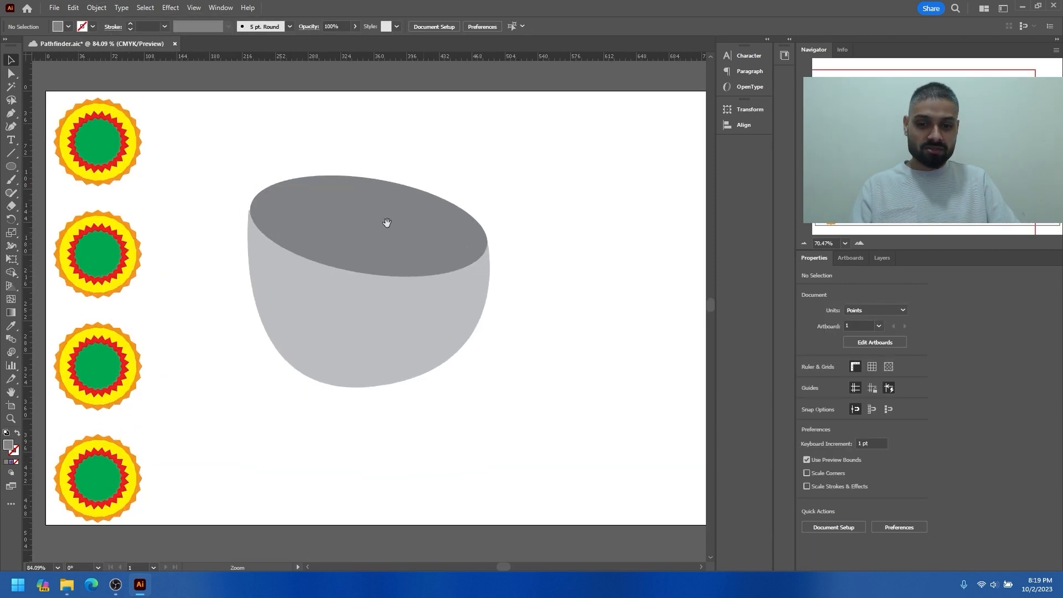
# - Move the top mandala out of its column to the space above the grey bowl's near rim
pyautogui.click(388, 221)
pyautogui.click(574, 396)
pyautogui.click(99, 129)
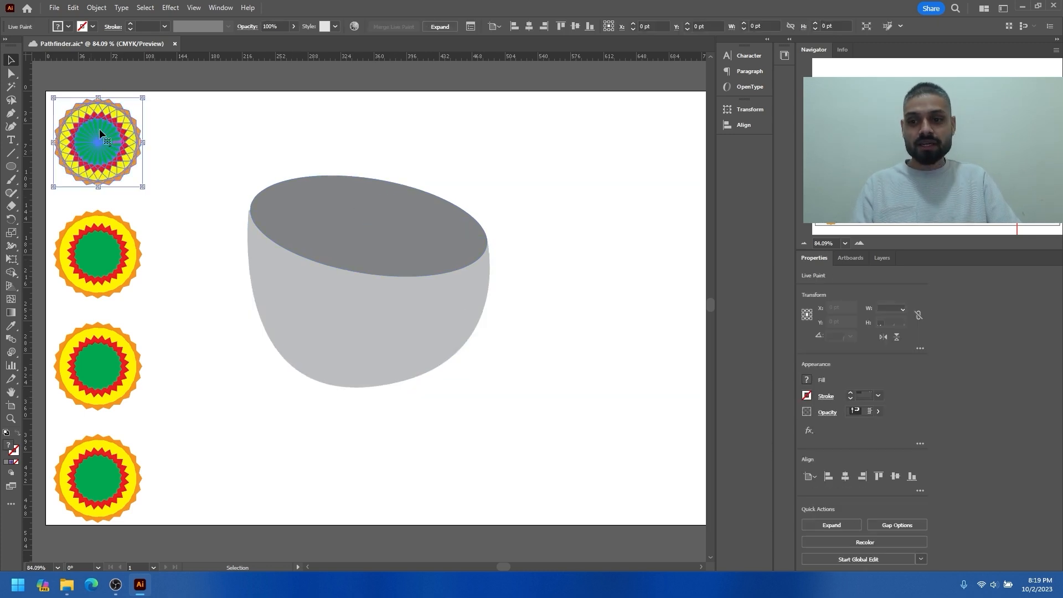
pyautogui.moveTo(97, 131)
pyautogui.mouseDown()
pyautogui.moveTo(157, 148)
pyautogui.moveTo(358, 155)
pyautogui.moveTo(377, 194)
pyautogui.moveTo(304, 186)
pyautogui.moveTo(220, 132)
pyautogui.mouseUp()
# - Shear the moved mandala with a shear angle of 132° along a custom axis angle of 29°
pyautogui.click(96, 7)
pyautogui.moveTo(182, 22)
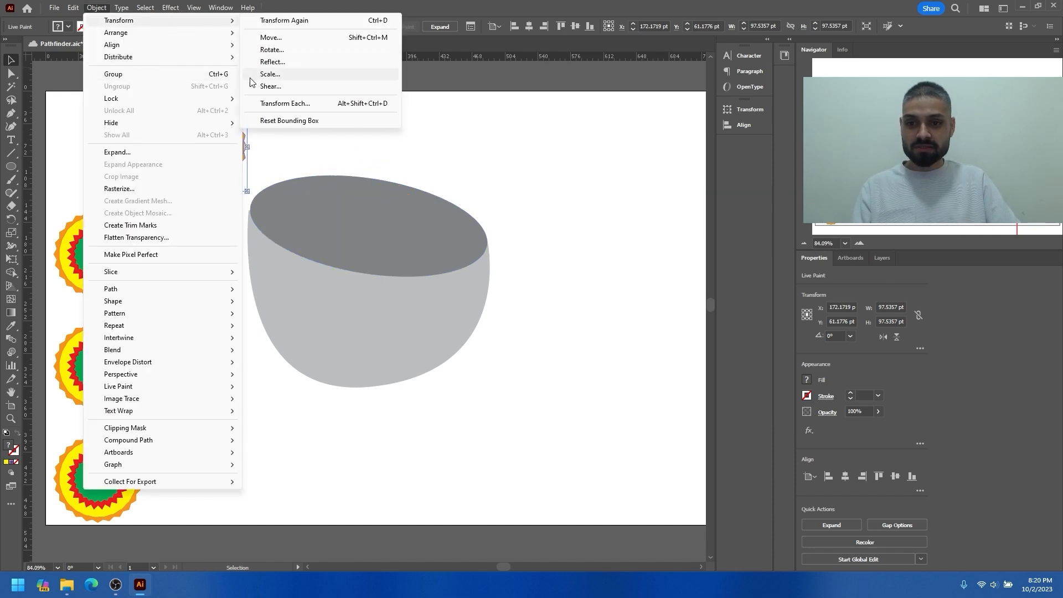
pyautogui.click(265, 86)
pyautogui.click(492, 205)
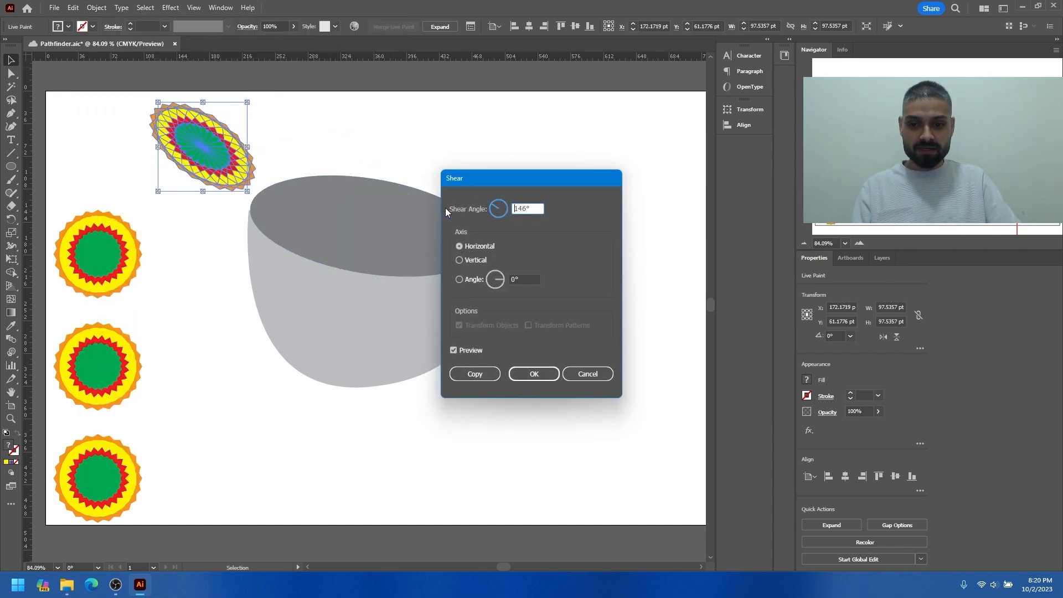
pyautogui.moveTo(479, 179); pyautogui.dragTo(512, 140)
pyautogui.click(529, 236)
pyautogui.click(537, 238)
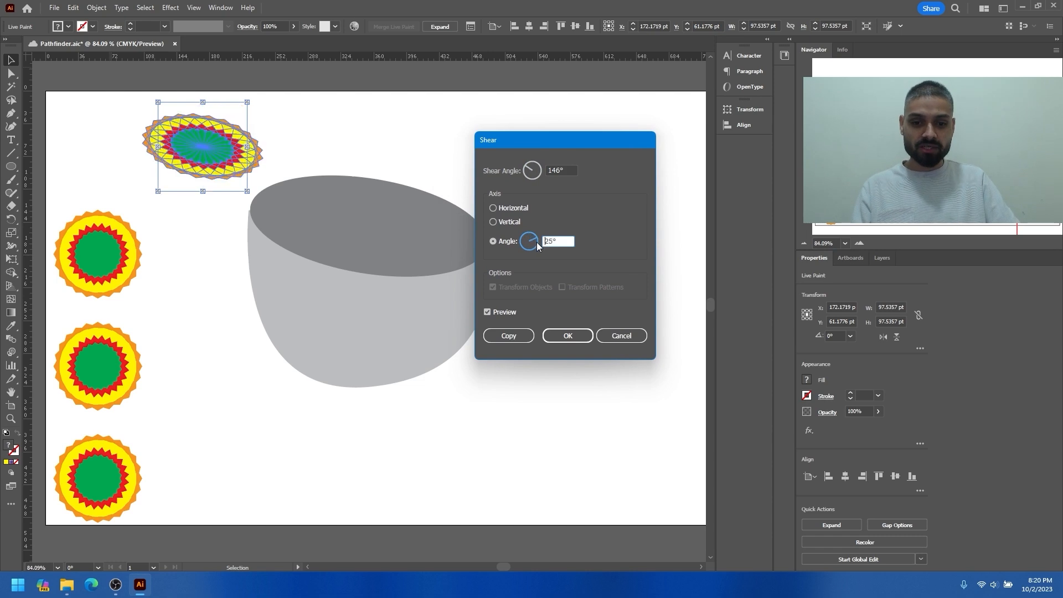
pyautogui.click(537, 245)
pyautogui.click(537, 241)
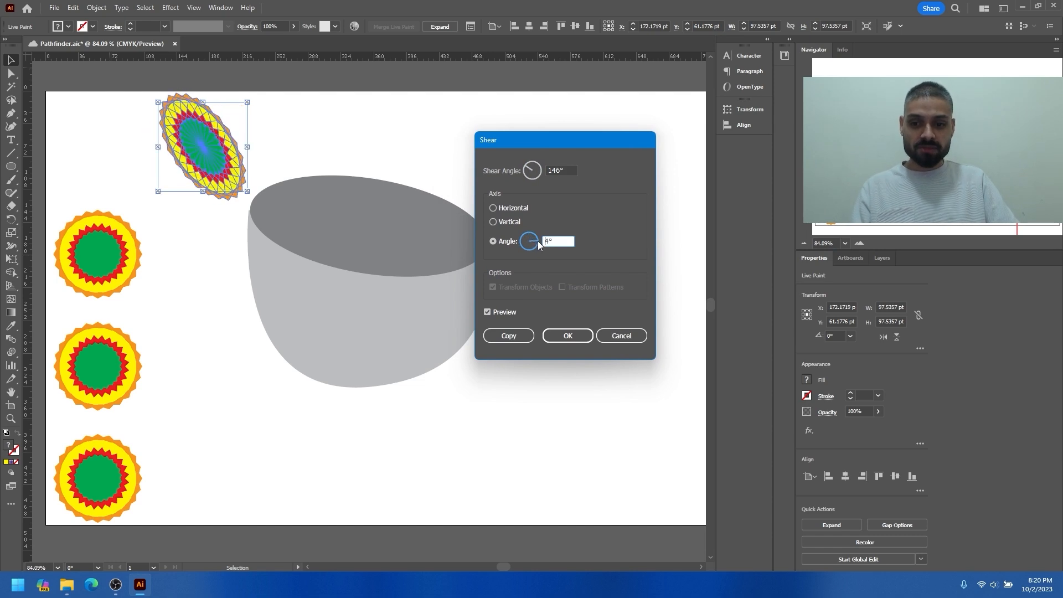
pyautogui.click(526, 173)
pyautogui.click(528, 170)
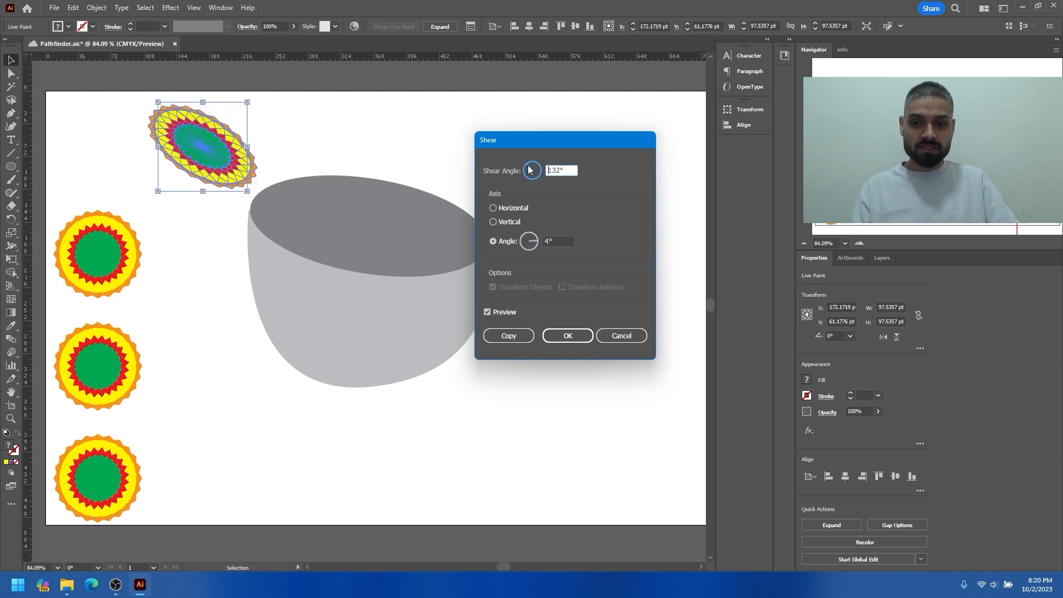
pyautogui.click(539, 238)
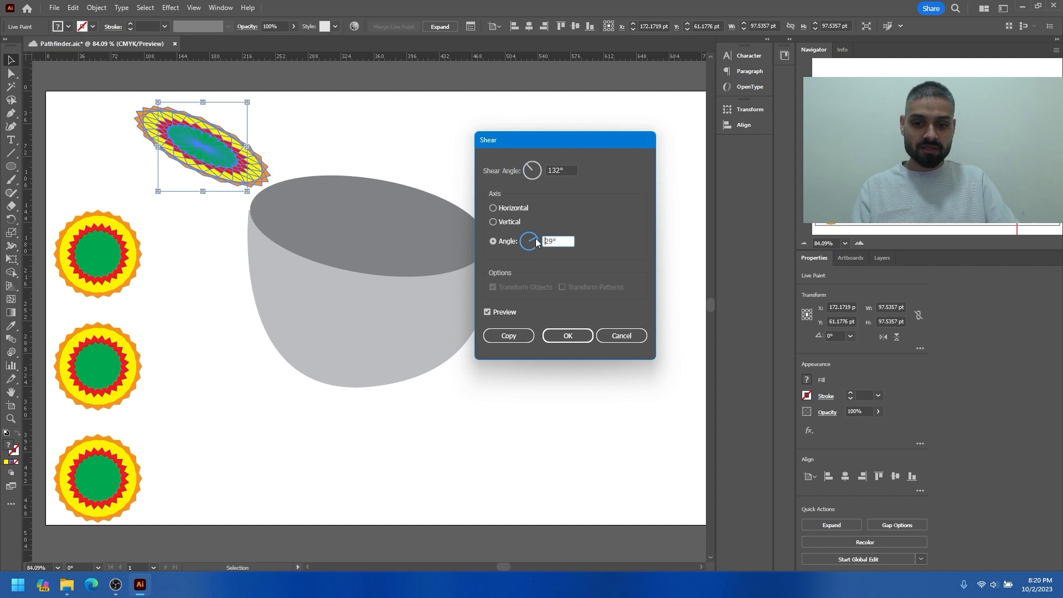
pyautogui.click(574, 336)
# - Fit the sheared mandala over the bowl's opening and delete the dark rim ellipse
pyautogui.moveTo(214, 148); pyautogui.dragTo(388, 226)
pyautogui.moveTo(452, 198); pyautogui.dragTo(505, 174)
pyautogui.moveTo(435, 220)
pyautogui.mouseDown()
pyautogui.moveTo(397, 253)
pyautogui.moveTo(414, 220)
pyautogui.mouseUp()
pyautogui.click(449, 271)
pyautogui.press('Delete')
pyautogui.click(504, 307)
# - Reshape the mandala into a flat ellipse about 272 pt wide and 95 pt high covering the bowl's opening
pyautogui.moveTo(262, 221); pyautogui.dragTo(404, 225)
pyautogui.moveTo(390, 272); pyautogui.dragTo(320, 268)
pyautogui.moveTo(508, 283); pyautogui.dragTo(288, 277)
pyautogui.moveTo(377, 264)
pyautogui.mouseDown()
pyautogui.moveTo(442, 260)
pyautogui.moveTo(310, 266)
pyautogui.mouseUp()
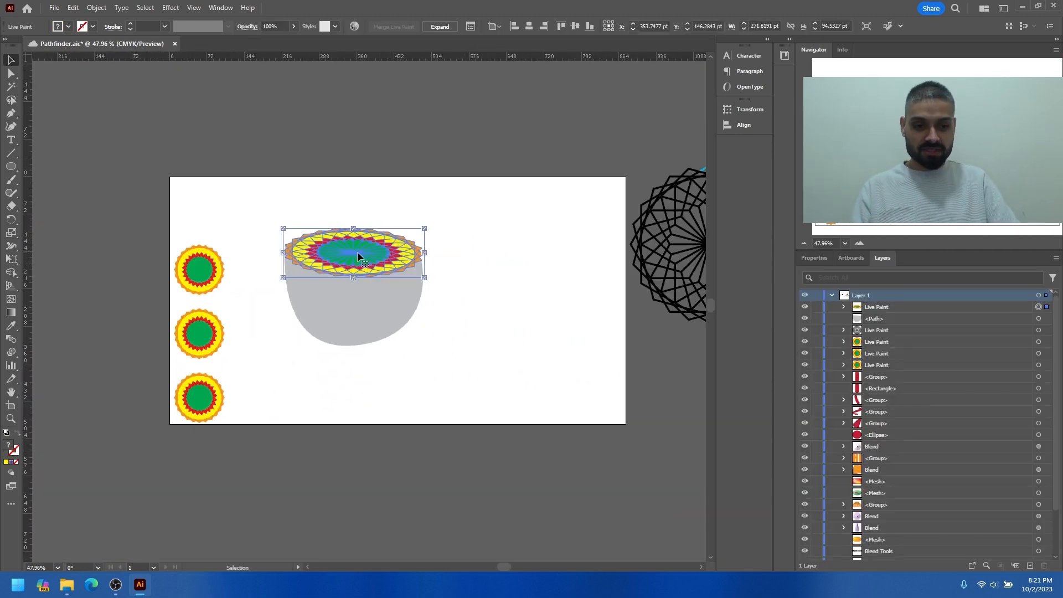
# - Move the mandala up and the grey bowl body down so the two are separated
pyautogui.moveTo(357, 252)
pyautogui.mouseDown()
pyautogui.moveTo(365, 235)
pyautogui.moveTo(378, 240)
pyautogui.mouseUp()
pyautogui.click(364, 304)
pyautogui.moveTo(361, 305); pyautogui.dragTo(358, 309)
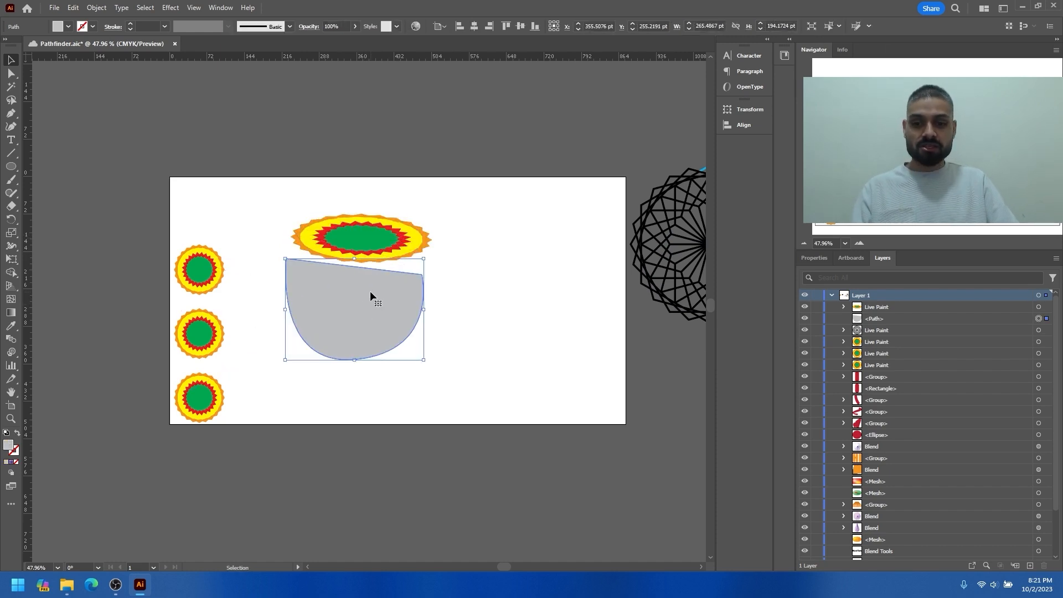
# - Bring the grey bowl body to the front and move it up over the mandala
pyautogui.click(98, 7)
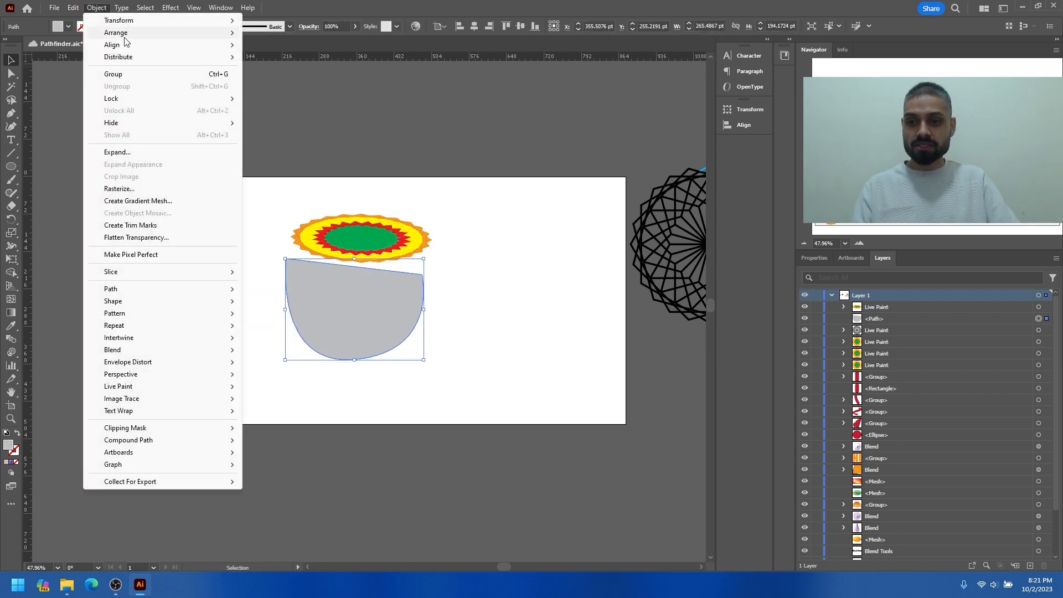
pyautogui.moveTo(126, 34)
pyautogui.click(281, 35)
pyautogui.moveTo(370, 277)
pyautogui.mouseDown()
pyautogui.moveTo(372, 256)
pyautogui.moveTo(363, 257)
pyautogui.mouseUp()
# - Restack the bowl body below the mandala in the layer order and fit it under the mandala
pyautogui.moveTo(897, 311)
pyautogui.mouseDown()
pyautogui.moveTo(871, 304)
pyautogui.moveTo(876, 321)
pyautogui.mouseUp()
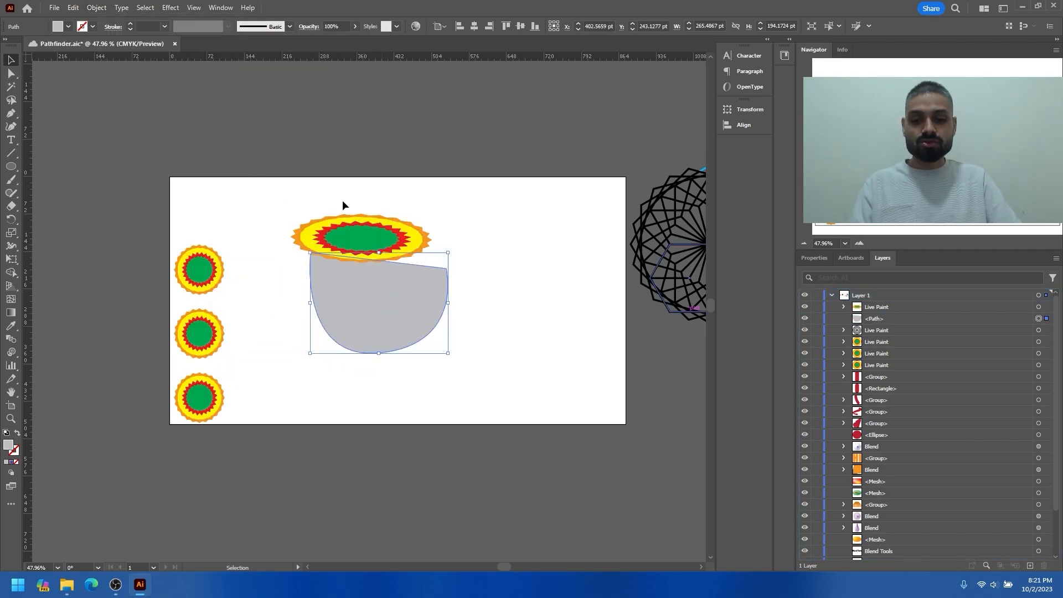
pyautogui.moveTo(370, 296); pyautogui.dragTo(353, 272)
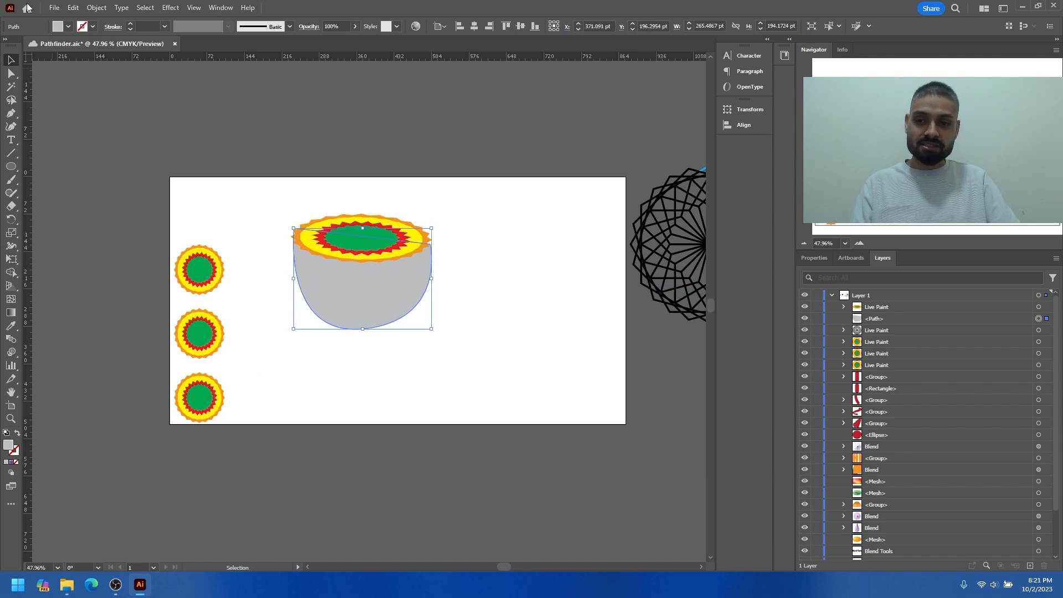
pyautogui.click(106, 10)
pyautogui.moveTo(122, 34)
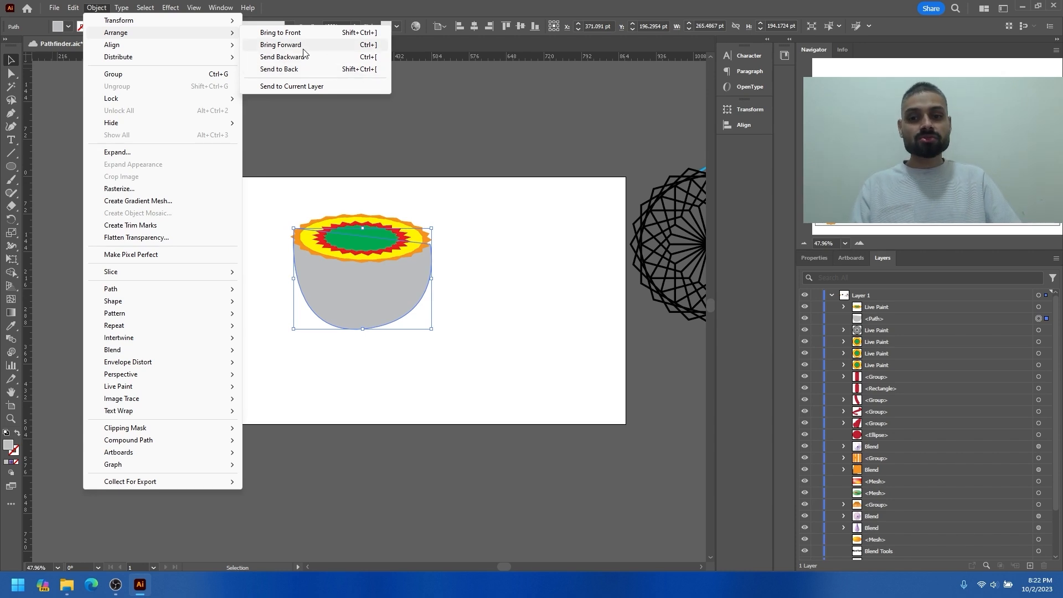
pyautogui.click(499, 233)
# - Stack the mandala below the bowl body in the layer order and place it across the bowl's top edge
pyautogui.moveTo(386, 233); pyautogui.dragTo(418, 233)
pyautogui.moveTo(870, 308); pyautogui.dragTo(882, 341)
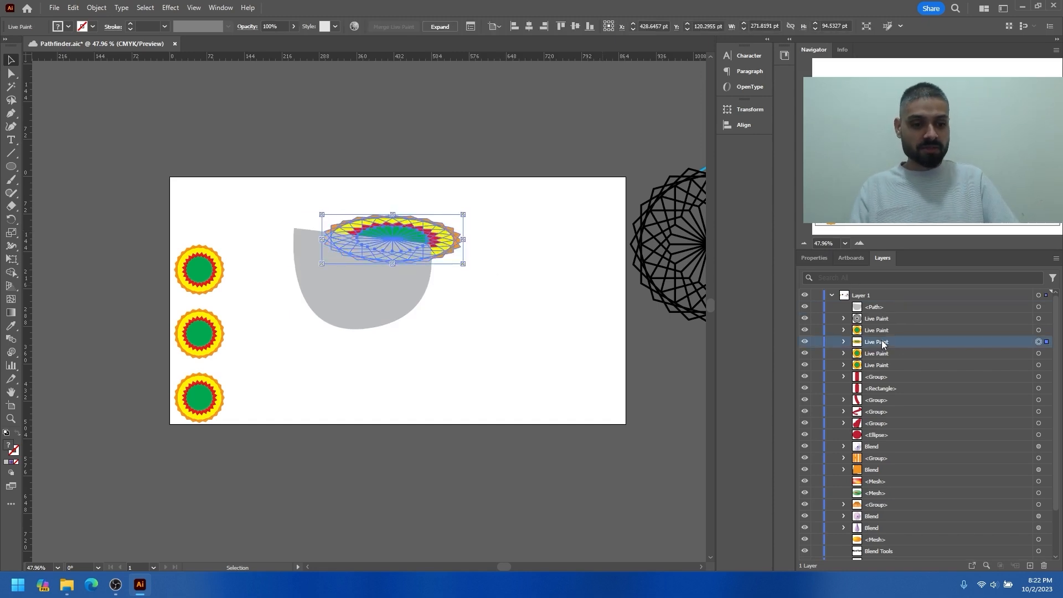
pyautogui.moveTo(435, 238); pyautogui.dragTo(413, 232)
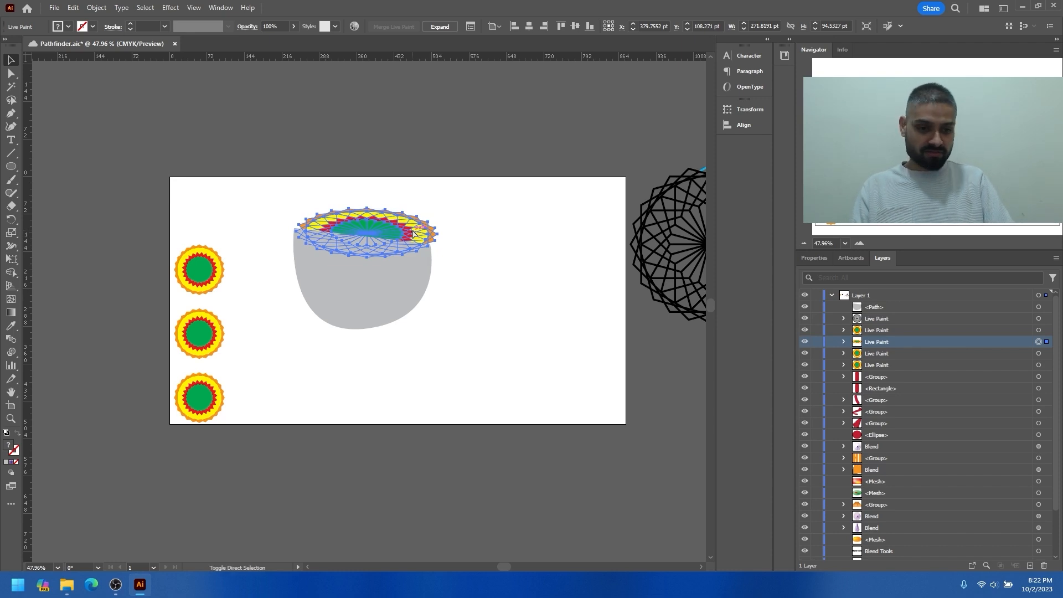
# - Bring the mandala to the front and align it with the bowl's opening
pyautogui.hotkey('ctrl', 'shift', ']')
pyautogui.moveTo(408, 234); pyautogui.dragTo(381, 244)
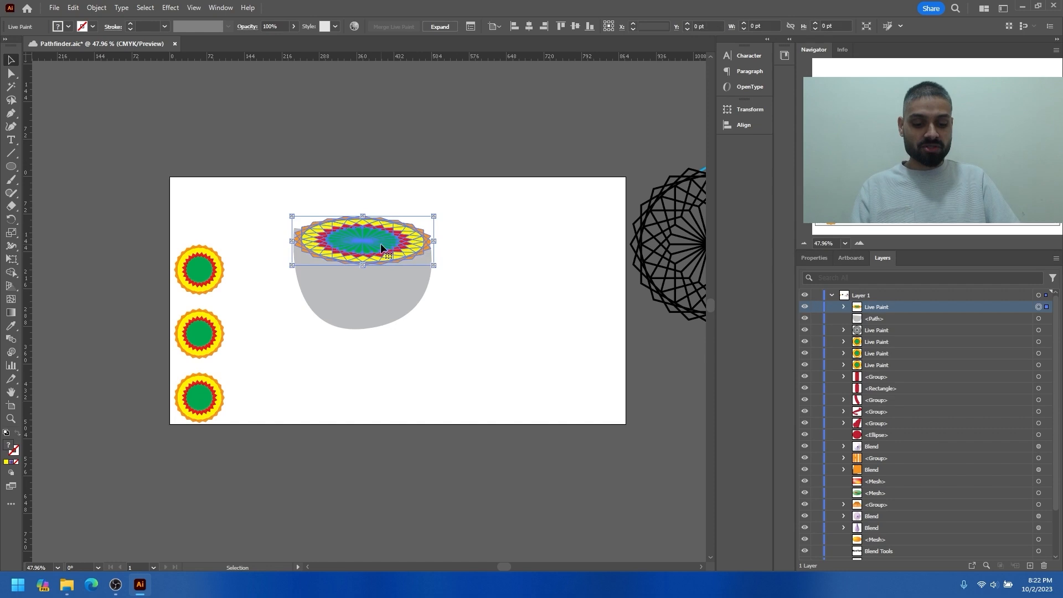
# - Open the Align options and centre the flattened mandala horizontally and vertically on the artboard
pyautogui.hotkey('alt', 'o')
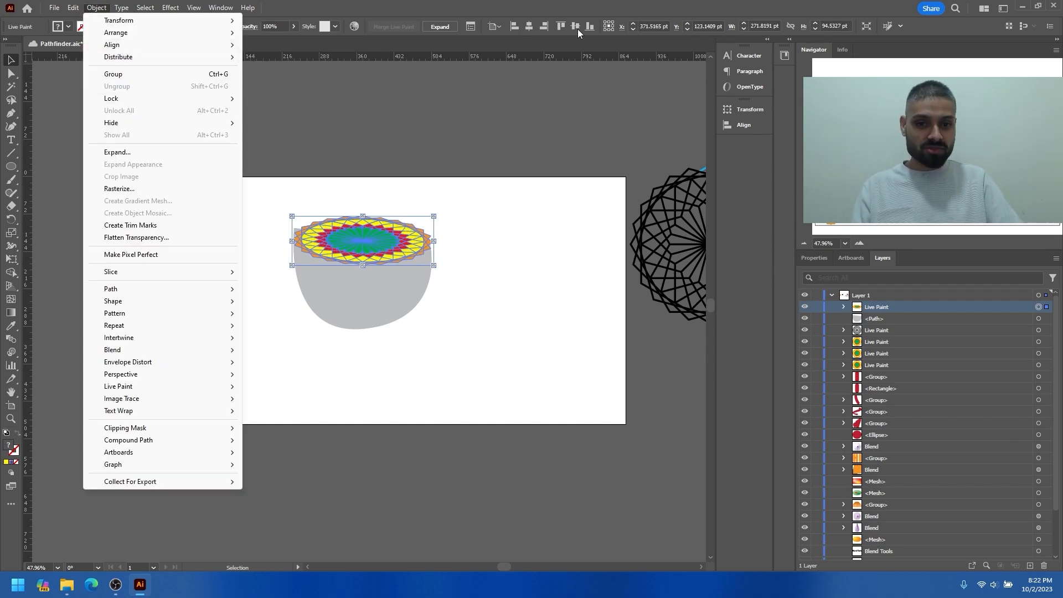
pyautogui.press('Escape')
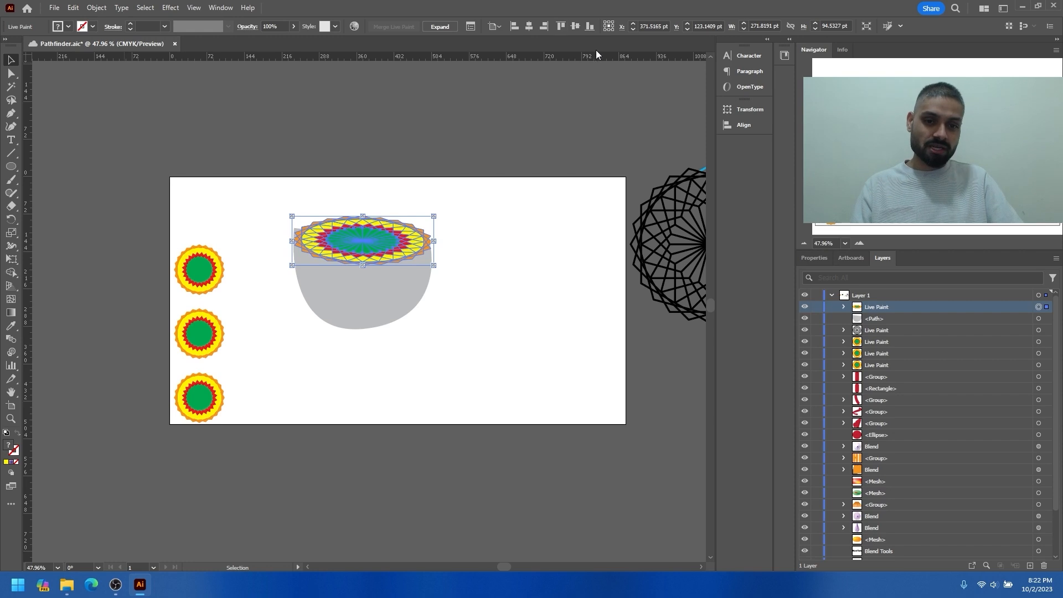
pyautogui.click(220, 7)
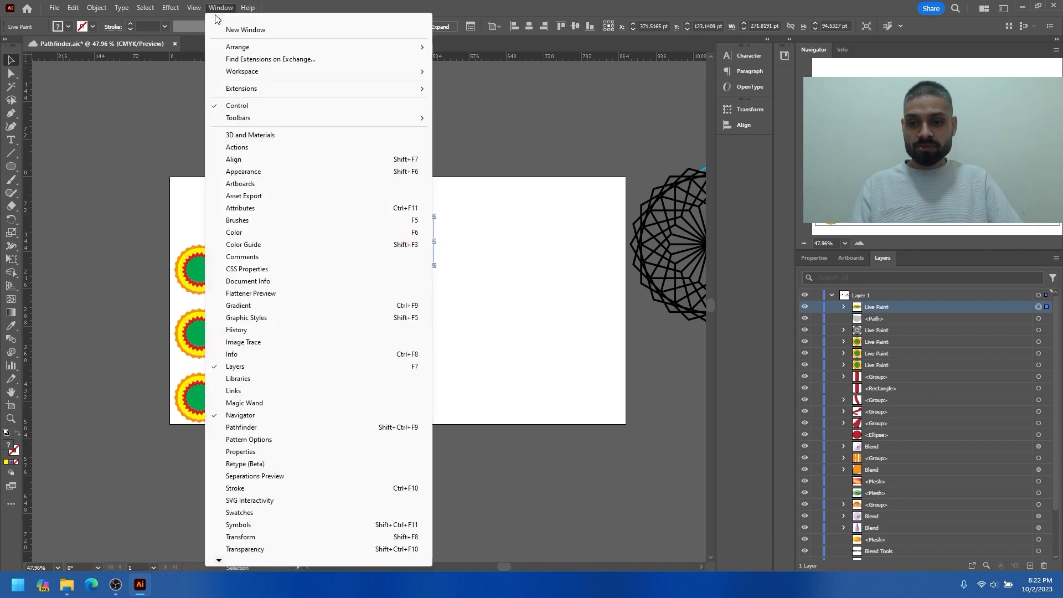
pyautogui.click(243, 159)
pyautogui.click(616, 137)
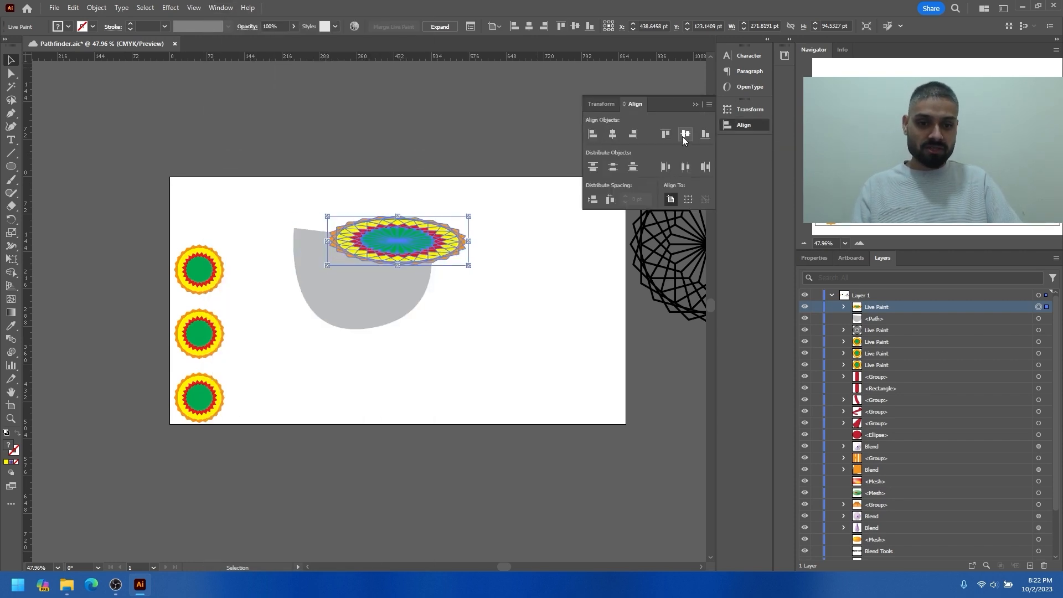
pyautogui.click(682, 136)
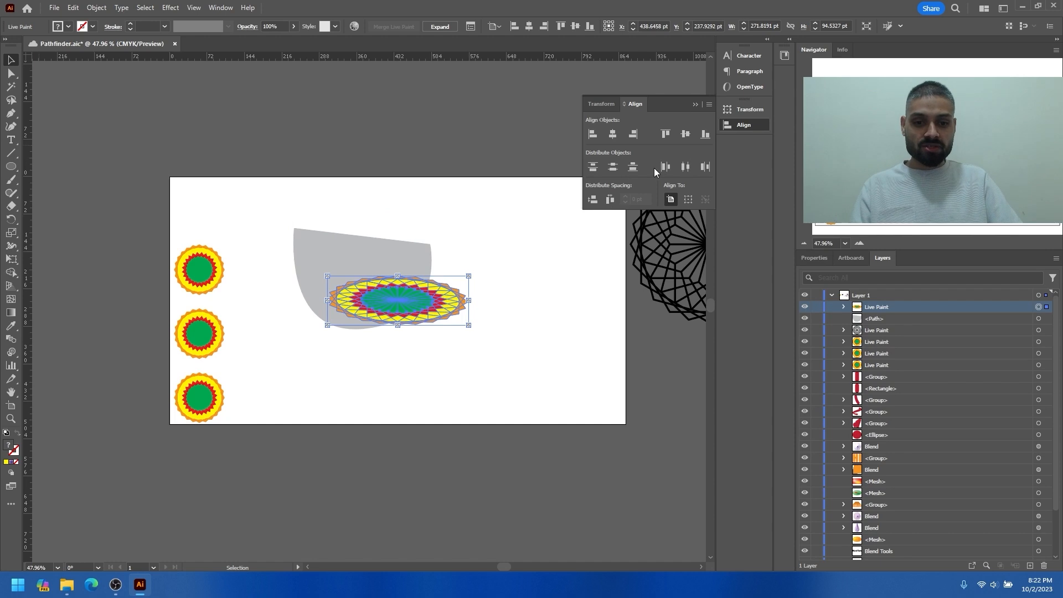
# - Duplicate the flattened mandala into a vertical stack beside the bowl and try the key object, selection and artboard alignment references
pyautogui.moveTo(461, 298)
pyautogui.mouseDown()
pyautogui.moveTo(554, 337)
pyautogui.moveTo(561, 356)
pyautogui.moveTo(526, 277)
pyautogui.moveTo(526, 293)
pyautogui.mouseUp()
pyautogui.keyDown('shift'); pyautogui.click(499, 363); pyautogui.keyUp('shift')
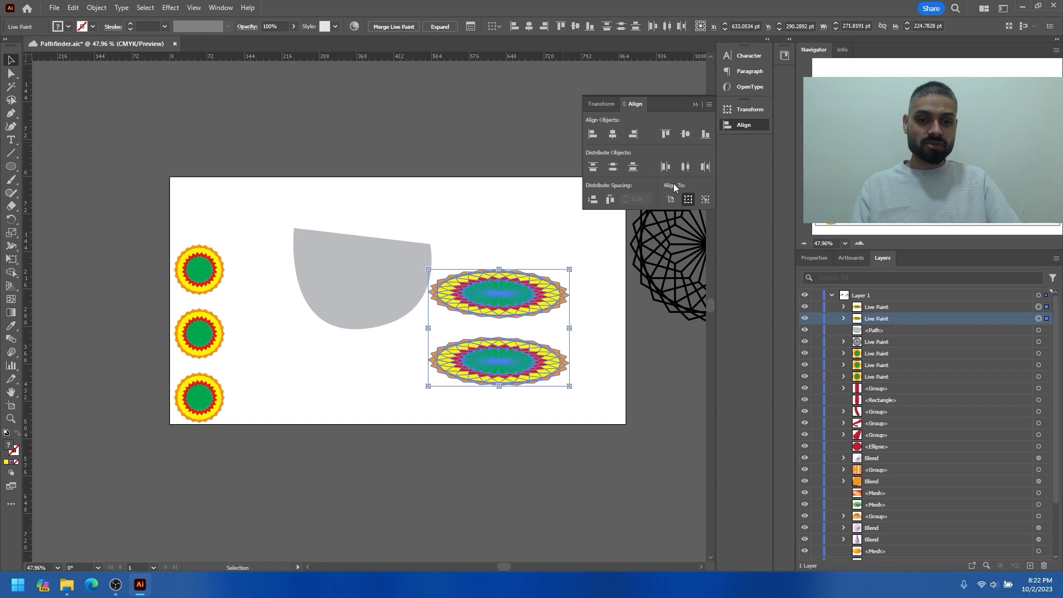
pyautogui.click(704, 200)
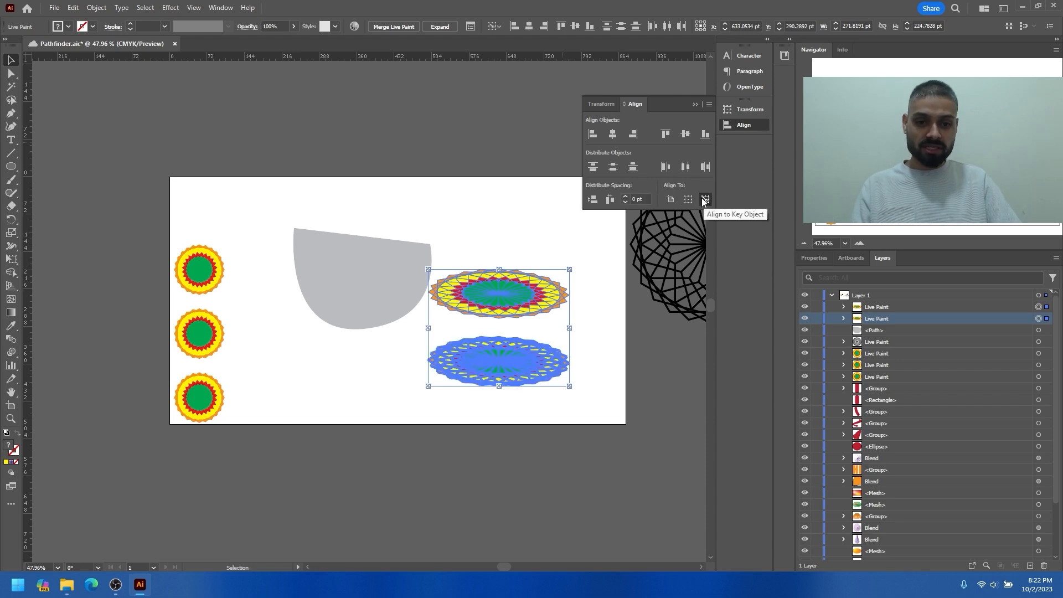
pyautogui.click(690, 201)
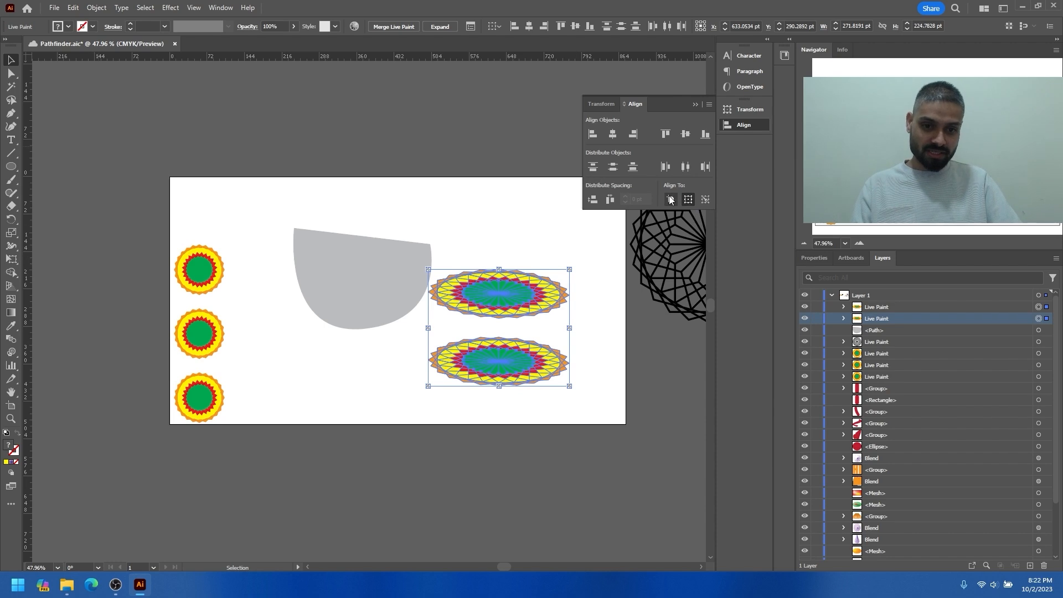
pyautogui.click(670, 199)
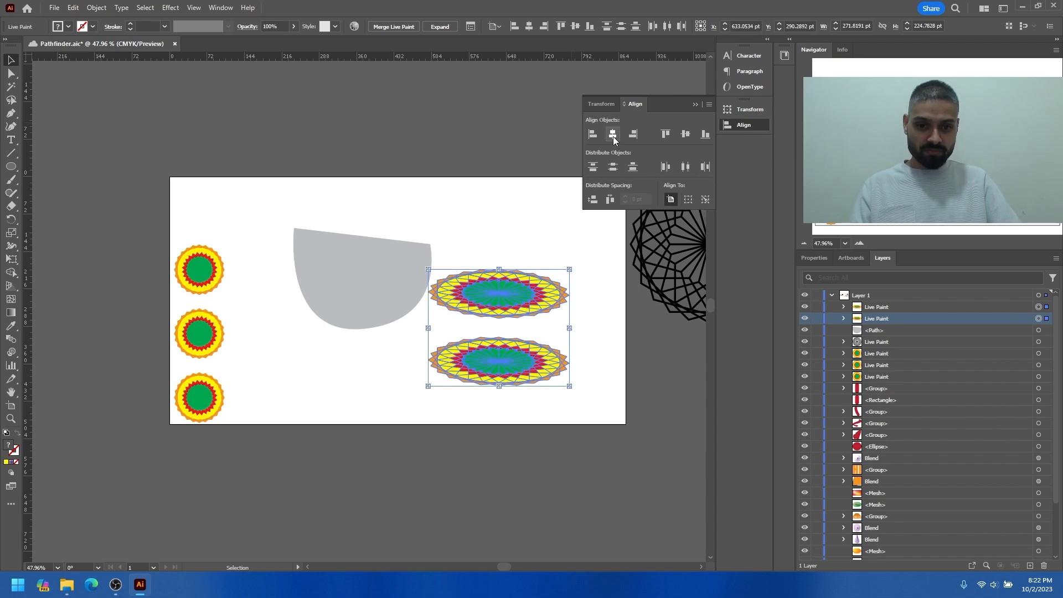
pyautogui.click(613, 168)
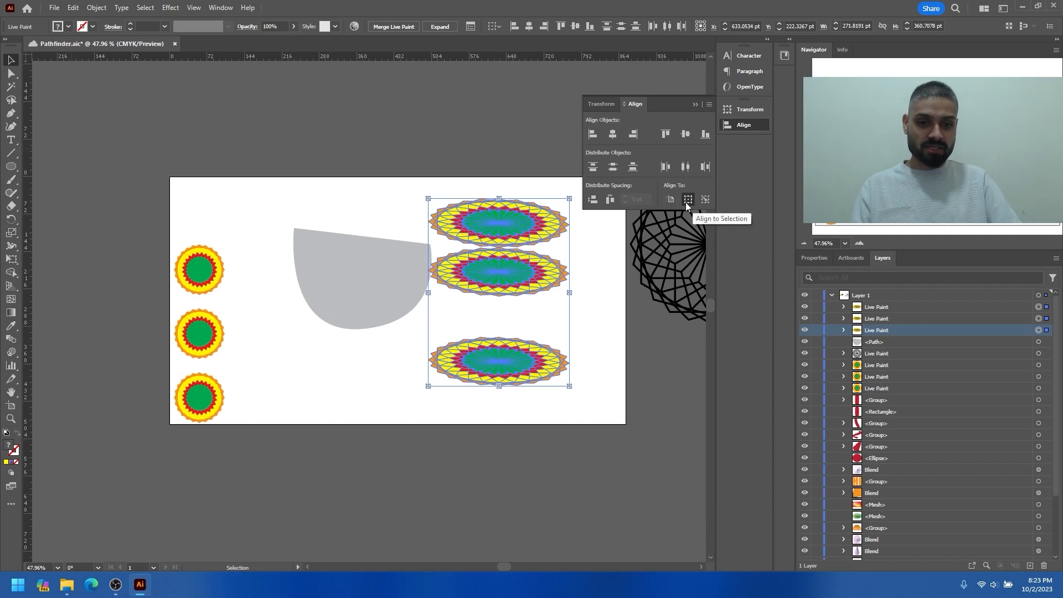
# - Distribute the three flattened mandalas vertically from a key object with 0 pt and 10 pt spacing, and save the file
pyautogui.click(705, 200)
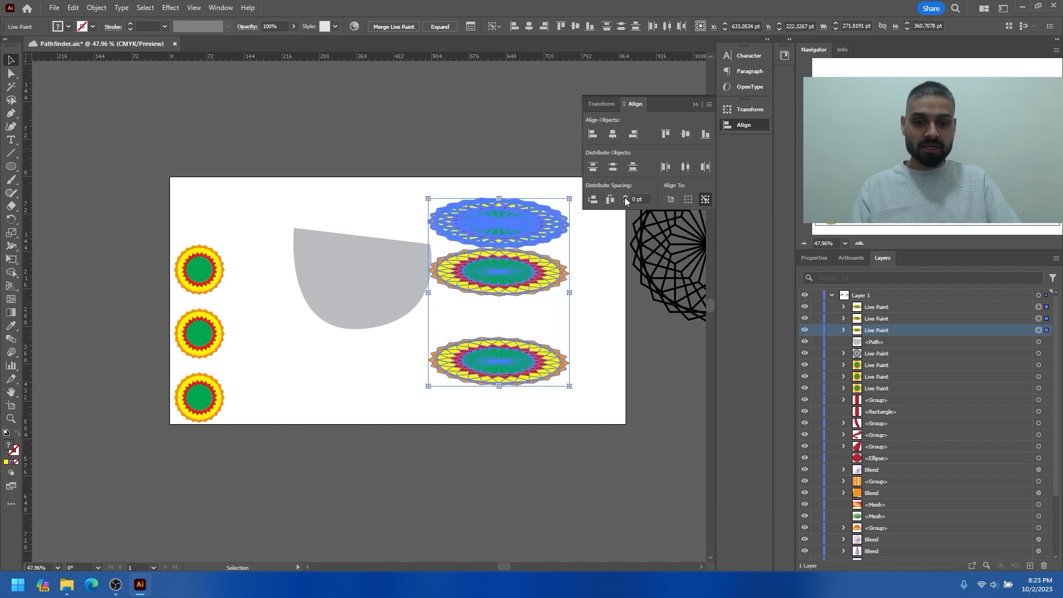
pyautogui.click(592, 200)
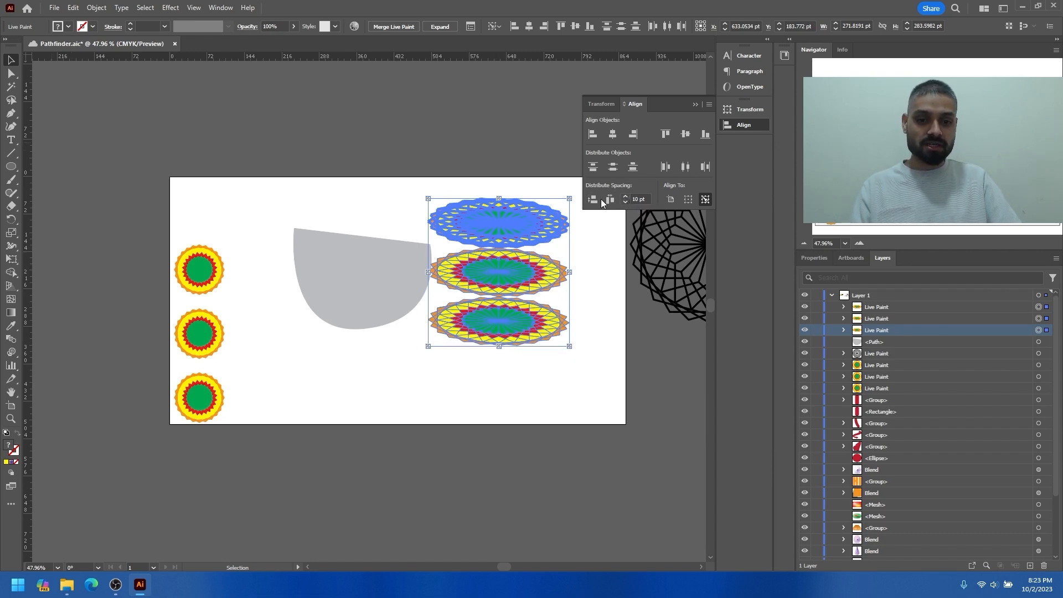
pyautogui.click(596, 198)
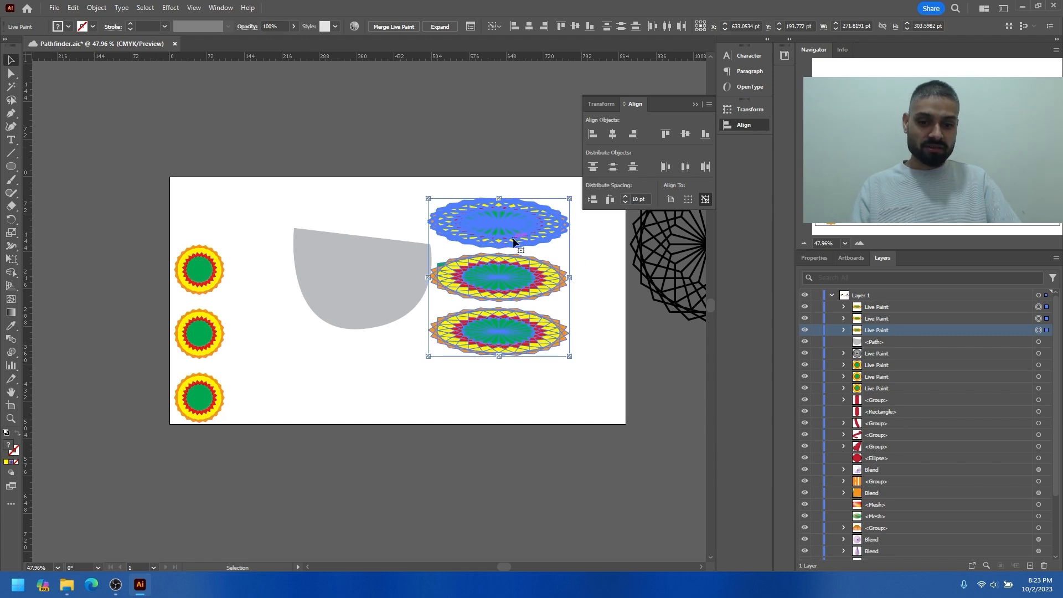
pyautogui.hotkey('ctrl', 's')
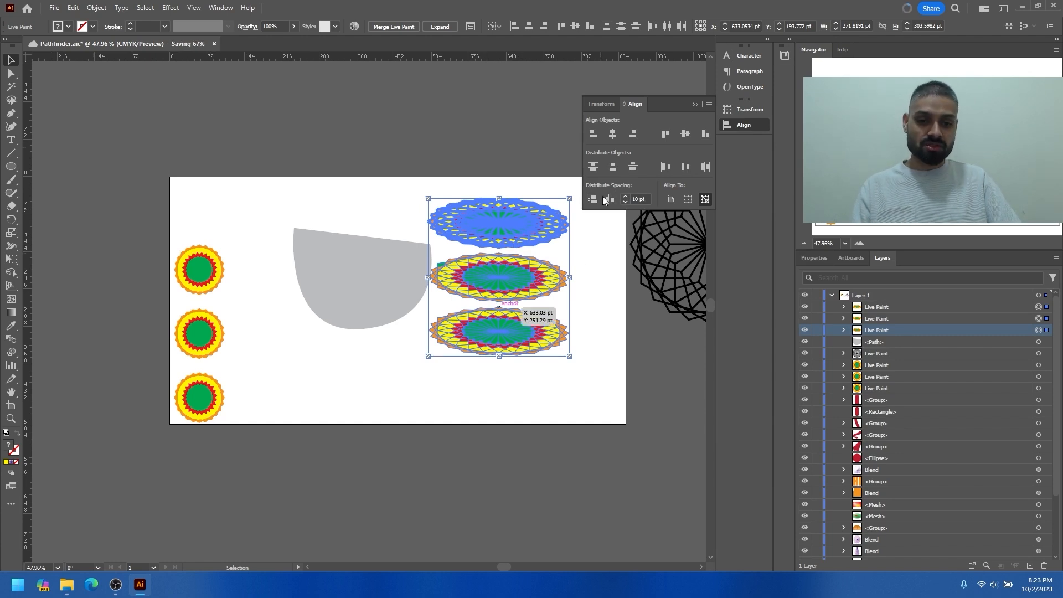
# - Set the distribution spacing to 50 pt and apply it vertically to the three flattened mandalas
pyautogui.click(644, 199)
pyautogui.write('50')
pyautogui.click(593, 199)
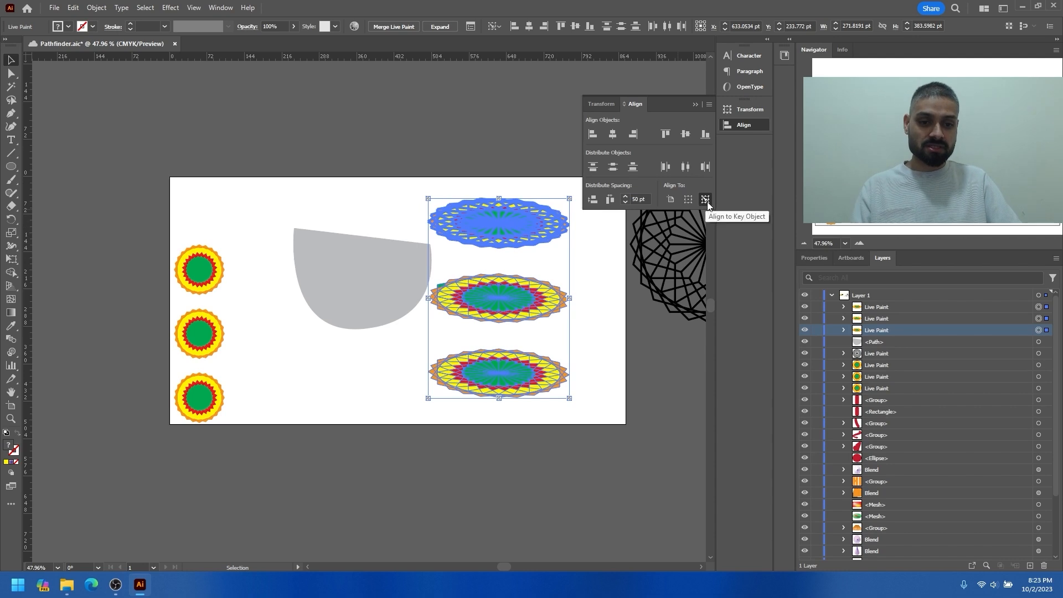
# - Switch alignment to the selection, move the top flattened mandala down, and space all three evenly in the vertical direction
pyautogui.click(688, 200)
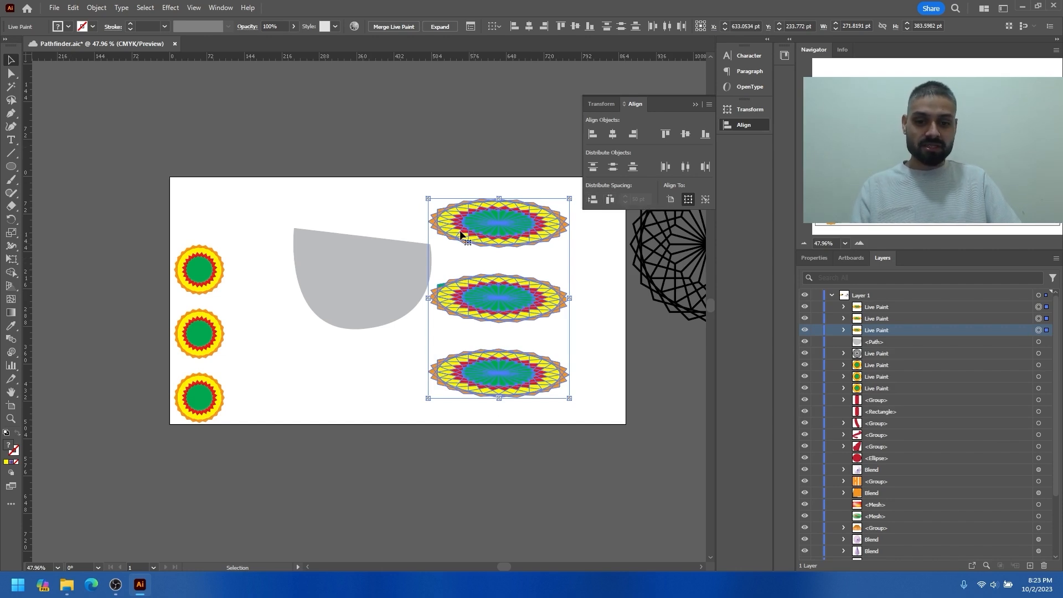
pyautogui.click(575, 264)
pyautogui.click(508, 219)
pyautogui.moveTo(504, 251); pyautogui.dragTo(503, 255)
pyautogui.moveTo(533, 417); pyautogui.dragTo(496, 232)
pyautogui.click(593, 200)
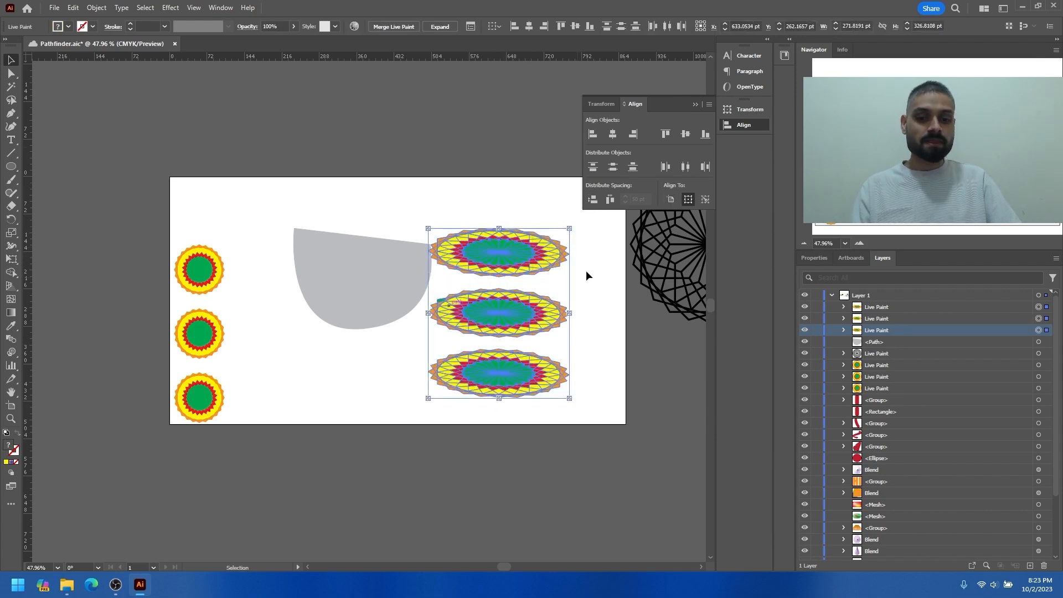
# - Scale the three flattened mandalas down together and place them towards the artboard's right side
pyautogui.scroll(-1, 498, 288)
pyautogui.moveTo(499, 306); pyautogui.dragTo(473, 310)
pyautogui.moveTo(477, 314); pyautogui.dragTo(507, 320)
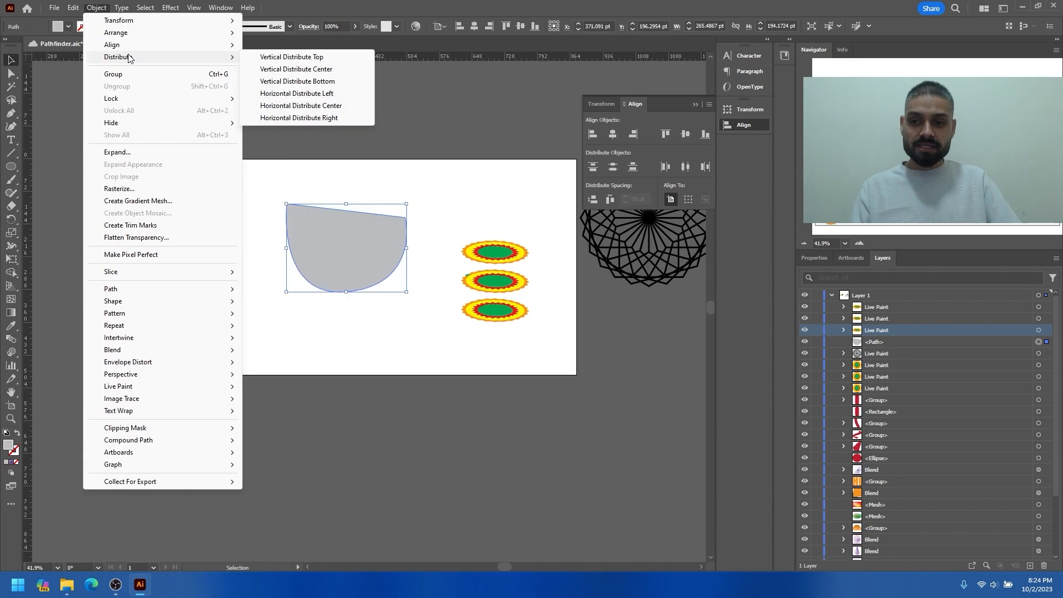
# - Move the grey bowl down to sit midway between the round and flattened mandala columns
pyautogui.click(312, 186)
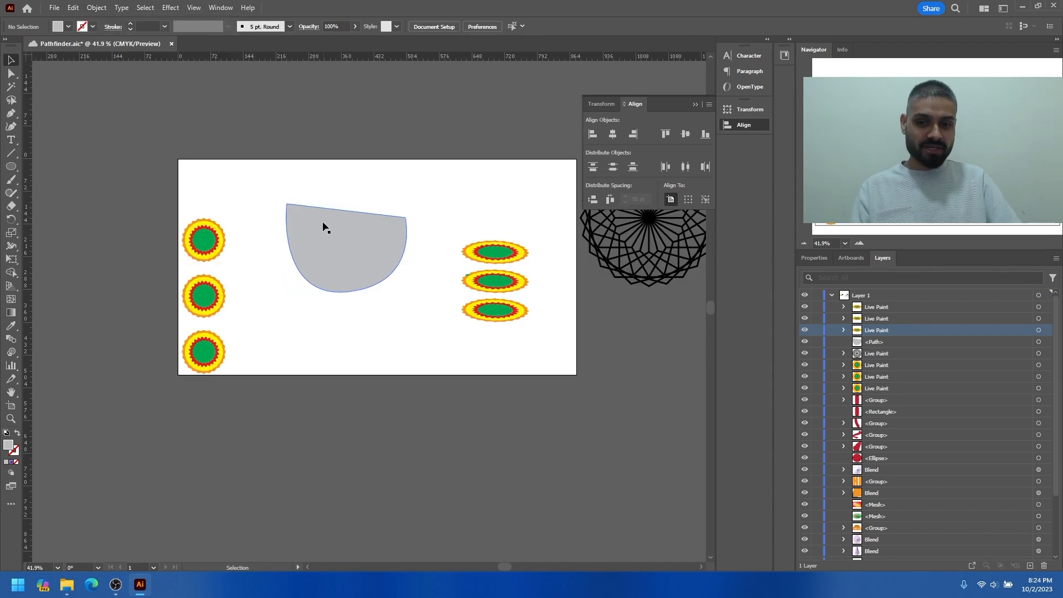
pyautogui.moveTo(381, 193); pyautogui.dragTo(397, 195)
pyautogui.moveTo(324, 240); pyautogui.dragTo(299, 301)
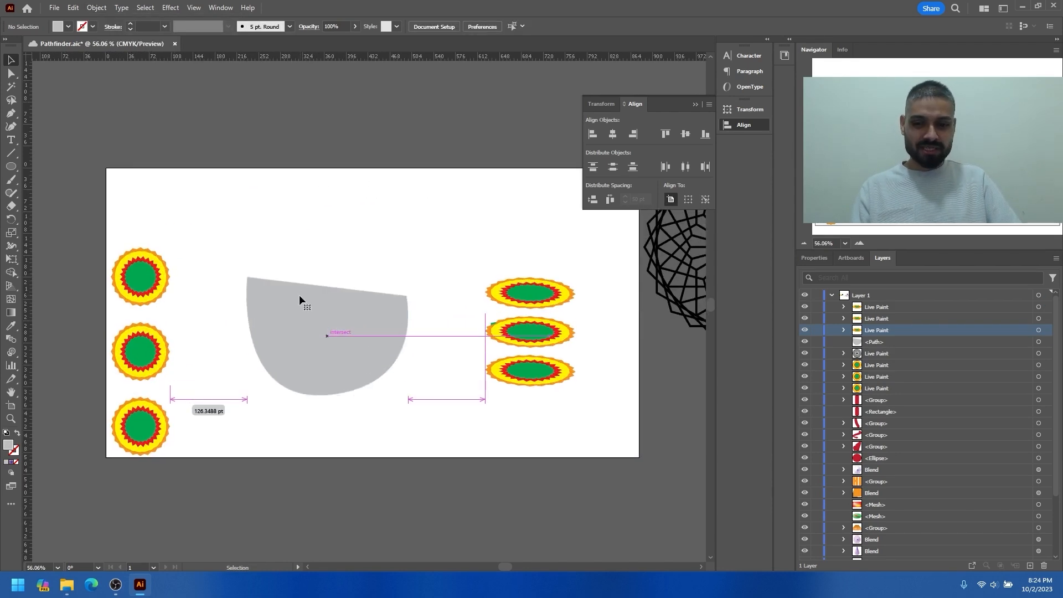
# - Move the top round mandala above the bowl, select both objects, and make the bowl the key object
pyautogui.click(156, 273)
pyautogui.moveTo(156, 273); pyautogui.dragTo(291, 220)
pyautogui.moveTo(210, 206); pyautogui.dragTo(394, 377)
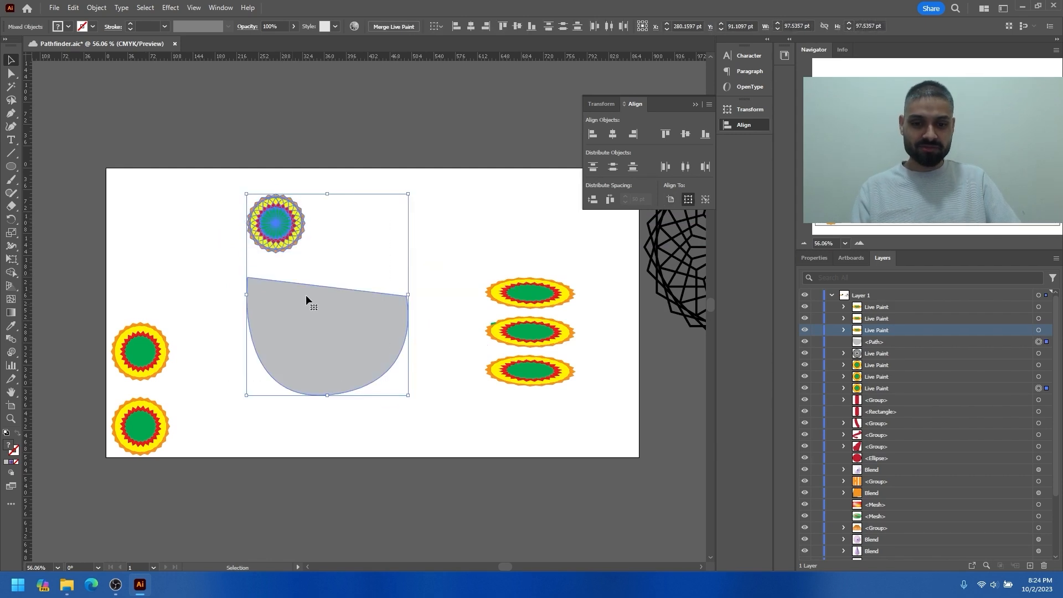
pyautogui.click(706, 200)
pyautogui.click(258, 303)
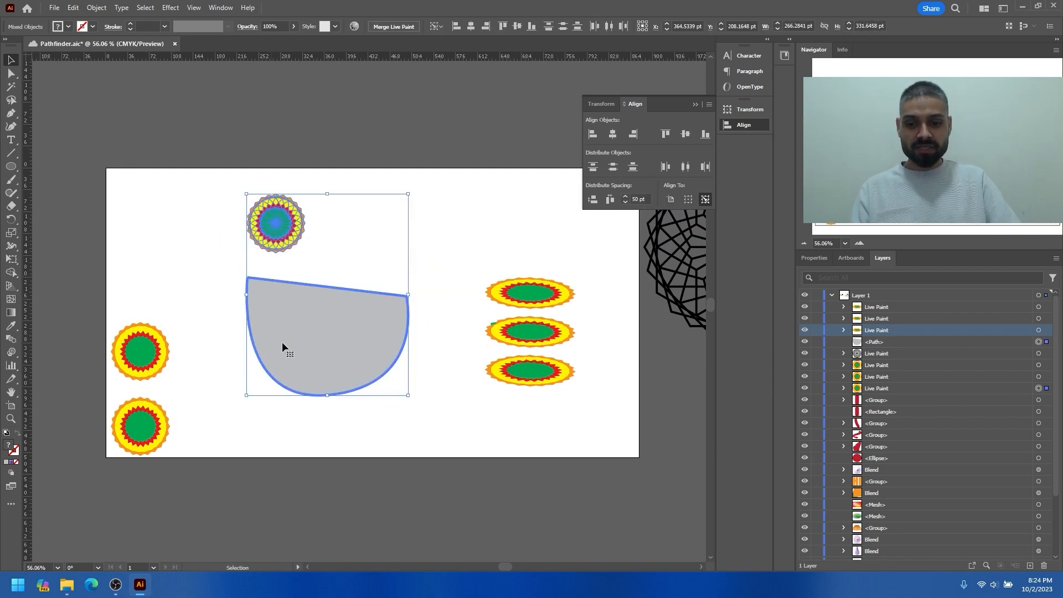
# - Apply Vertical Distribute Top to the round mandala and the bowl
pyautogui.click(96, 8)
pyautogui.moveTo(122, 58)
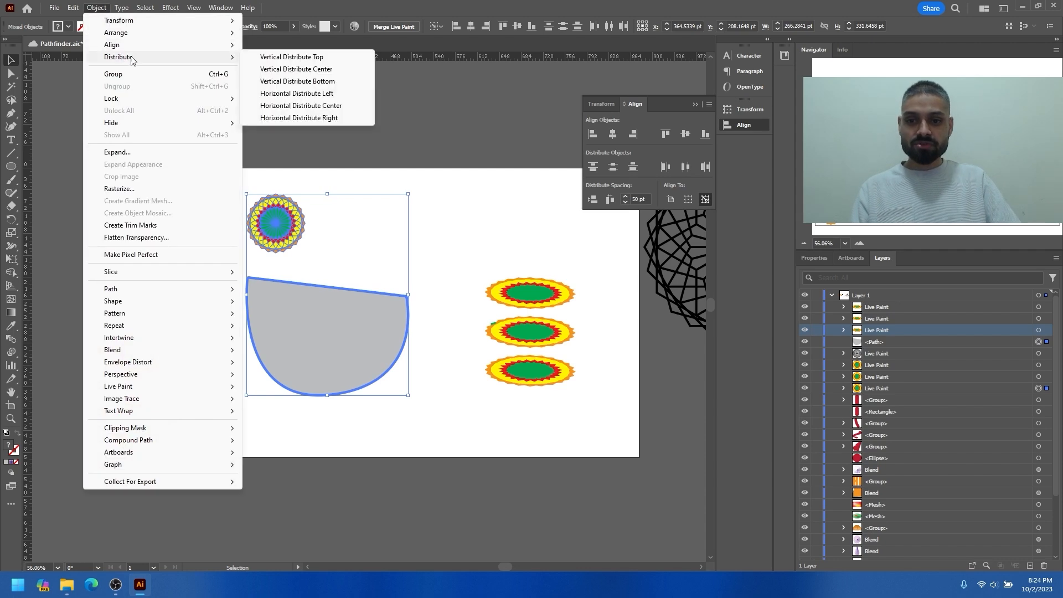
pyautogui.click(304, 62)
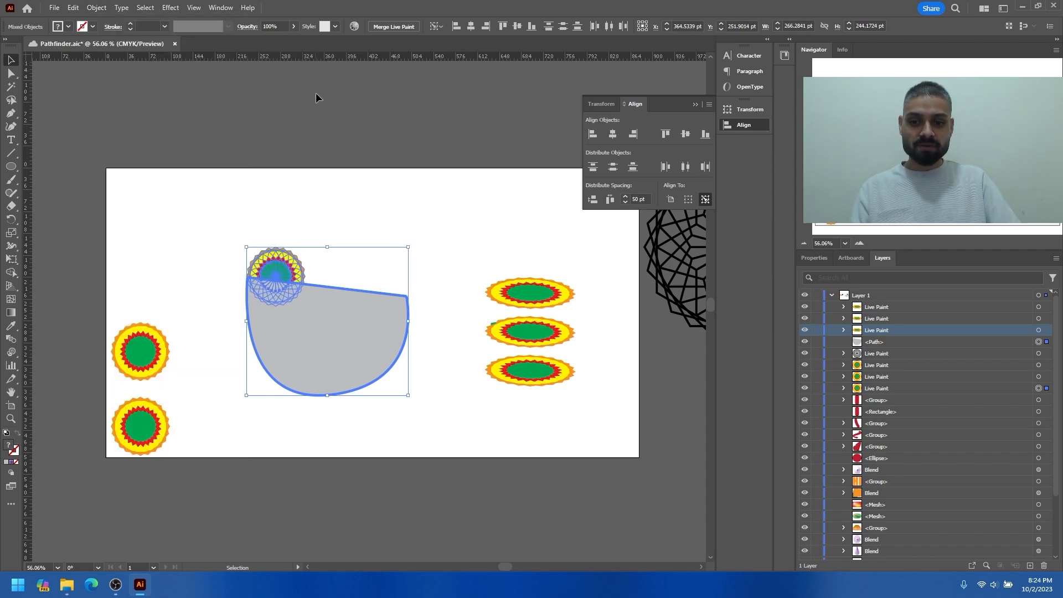
# - Group the bowl with the round mandala above it and shift the group slightly on the artboard
pyautogui.click(99, 8)
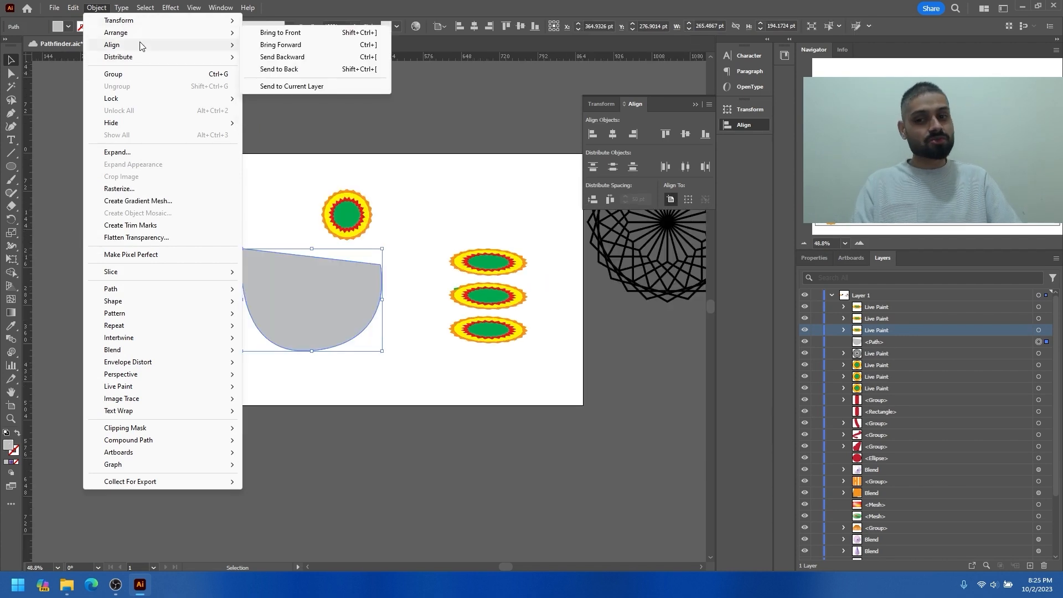
pyautogui.click(386, 185)
pyautogui.moveTo(436, 185); pyautogui.dragTo(207, 392)
pyautogui.moveTo(327, 302)
pyautogui.mouseDown()
pyautogui.moveTo(348, 318)
pyautogui.moveTo(322, 314)
pyautogui.mouseUp()
pyautogui.click(97, 7)
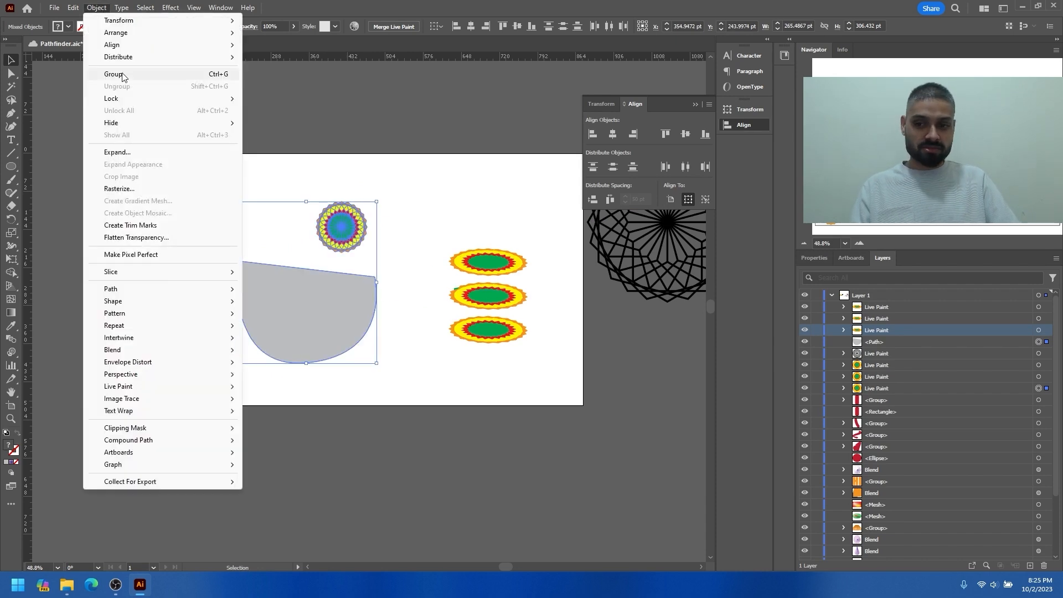
pyautogui.click(116, 76)
pyautogui.moveTo(368, 227)
pyautogui.mouseDown()
pyautogui.moveTo(388, 205)
pyautogui.moveTo(363, 197)
pyautogui.moveTo(372, 219)
pyautogui.mouseUp()
pyautogui.click(883, 341)
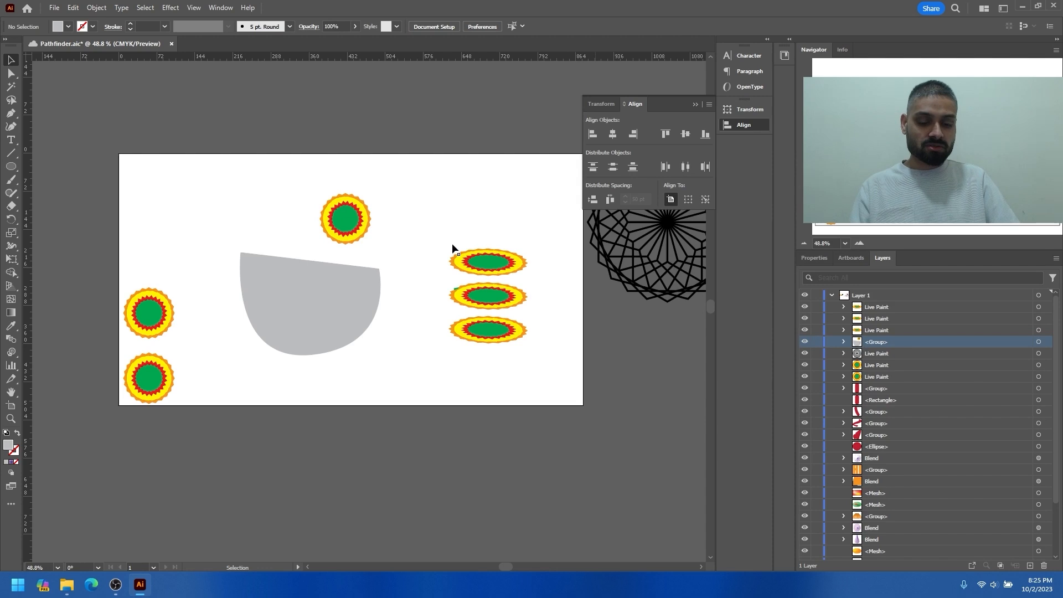
# - Ungroup the bowl and the round mandala
pyautogui.click(345, 220)
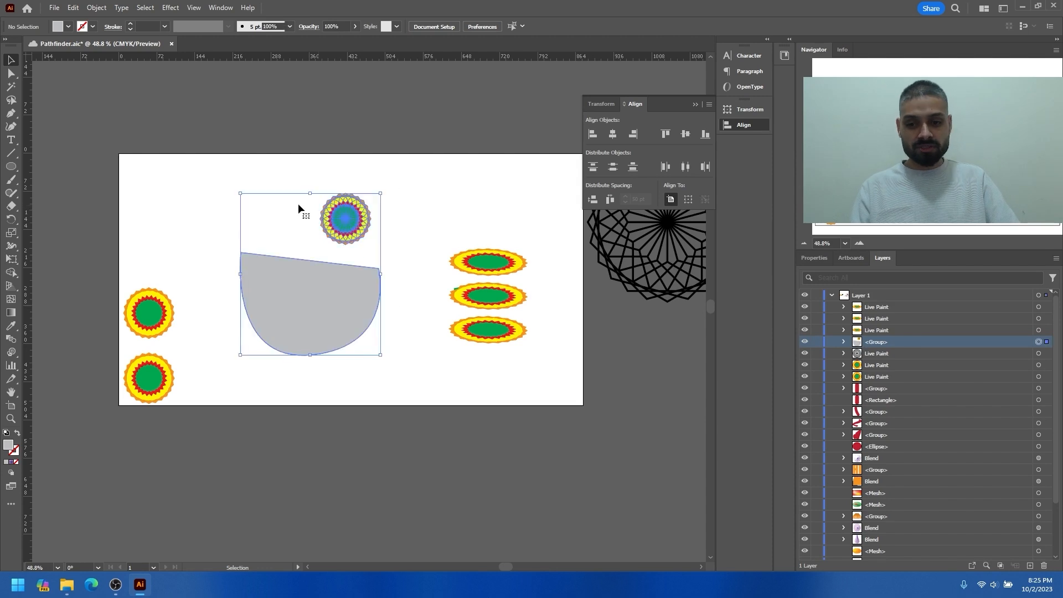
pyautogui.click(97, 7)
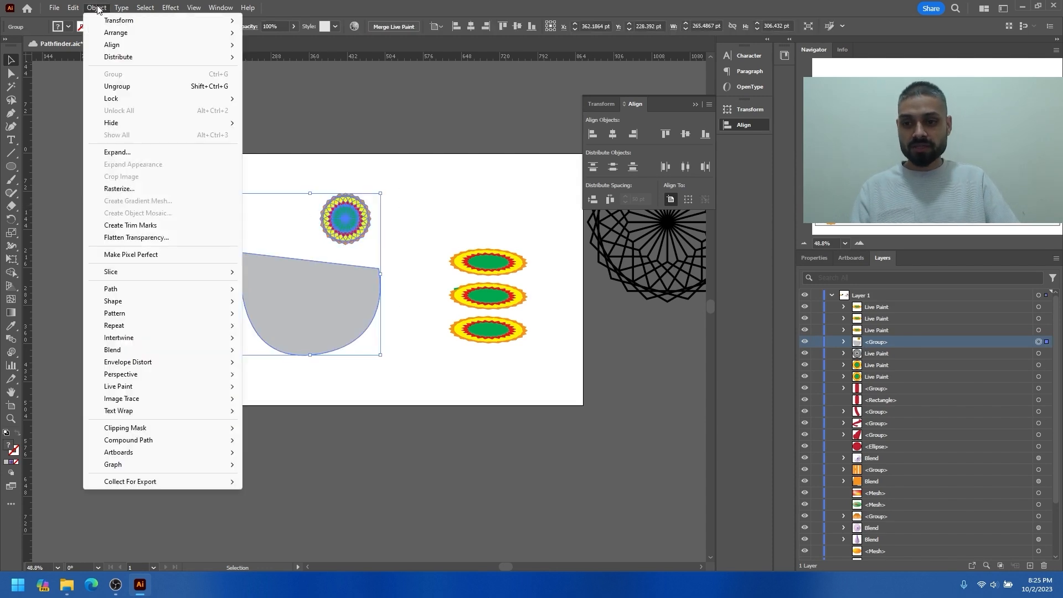
pyautogui.click(118, 87)
# - Group the bowl and round mandala with the quick action in their properties, and ungroup them the same way
pyautogui.scroll(-1, 862, 508)
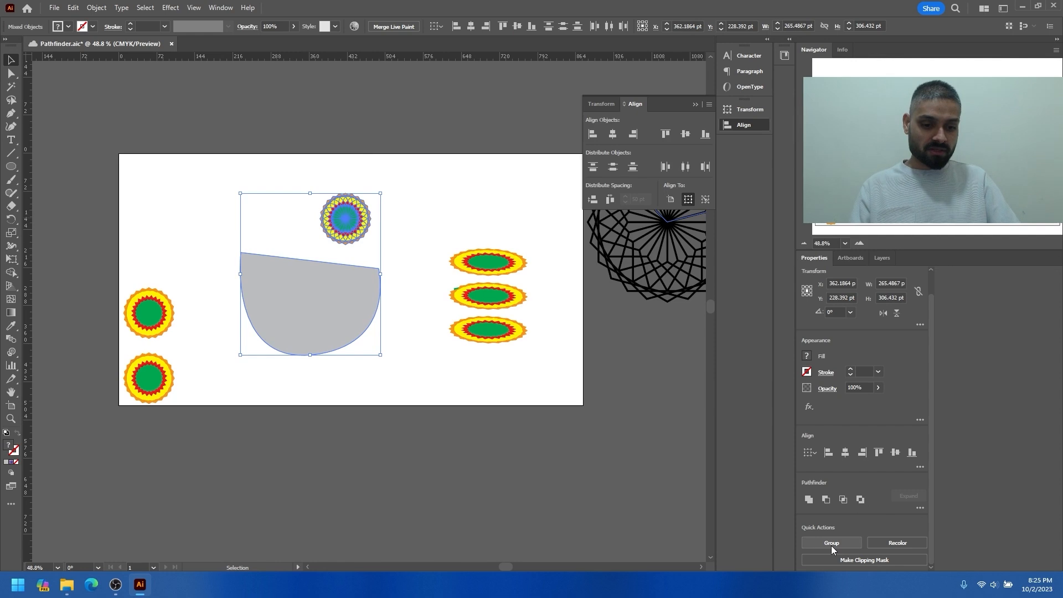
pyautogui.moveTo(388, 177); pyautogui.dragTo(319, 335)
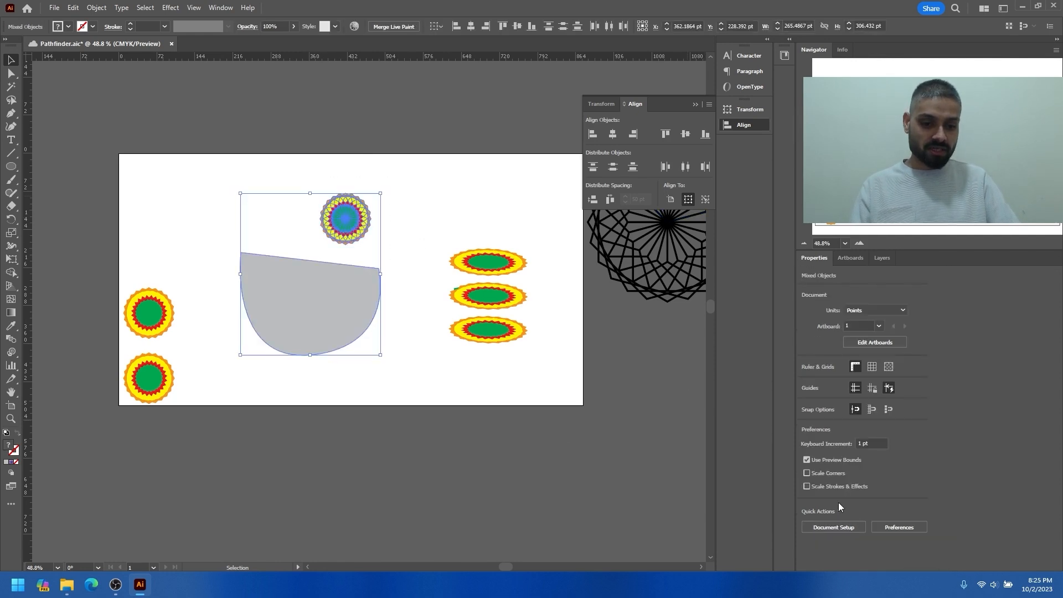
pyautogui.scroll(-1, 826, 551)
pyautogui.click(830, 544)
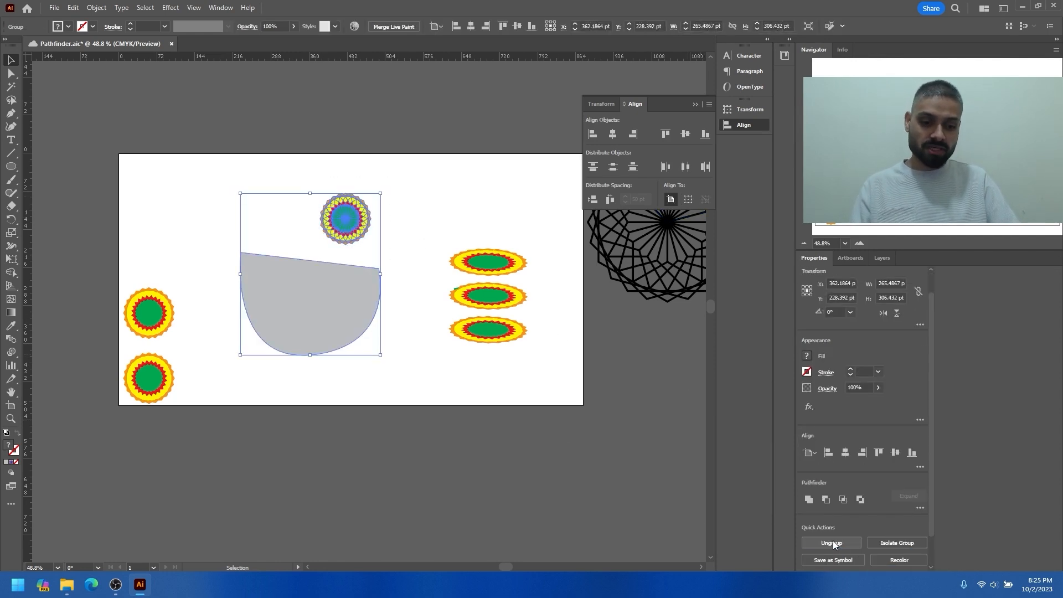
pyautogui.click(829, 543)
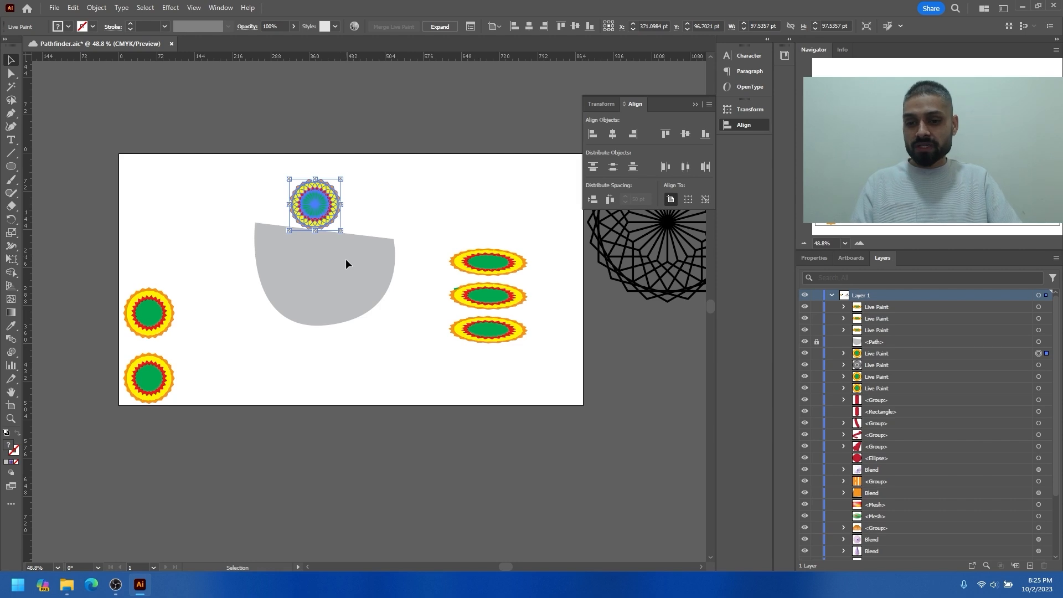
# - Try to select the locked bowl on the artboard
pyautogui.click(350, 271)
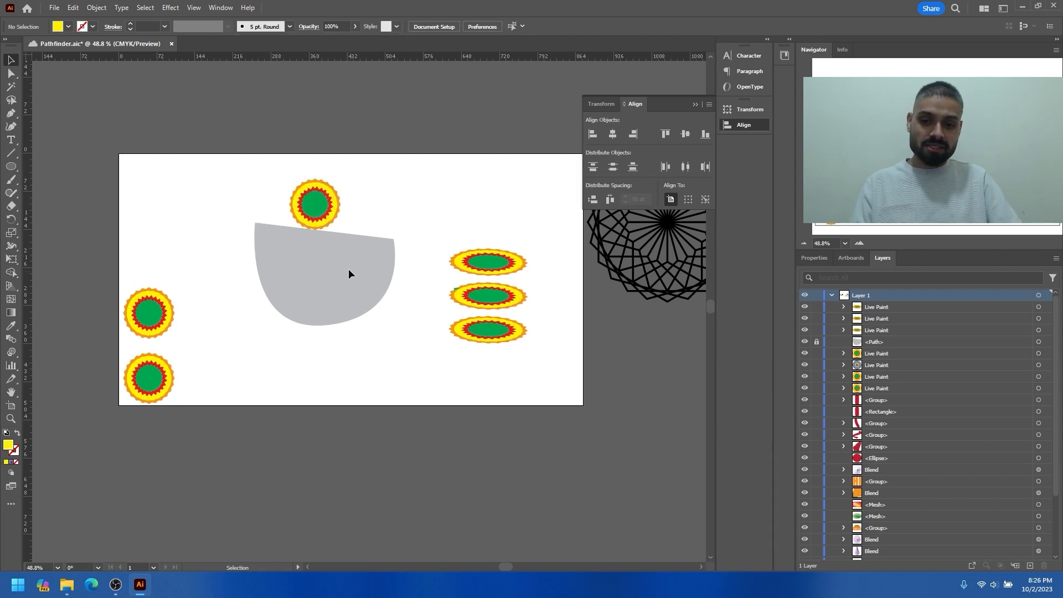
pyautogui.scroll(2, 294, 264)
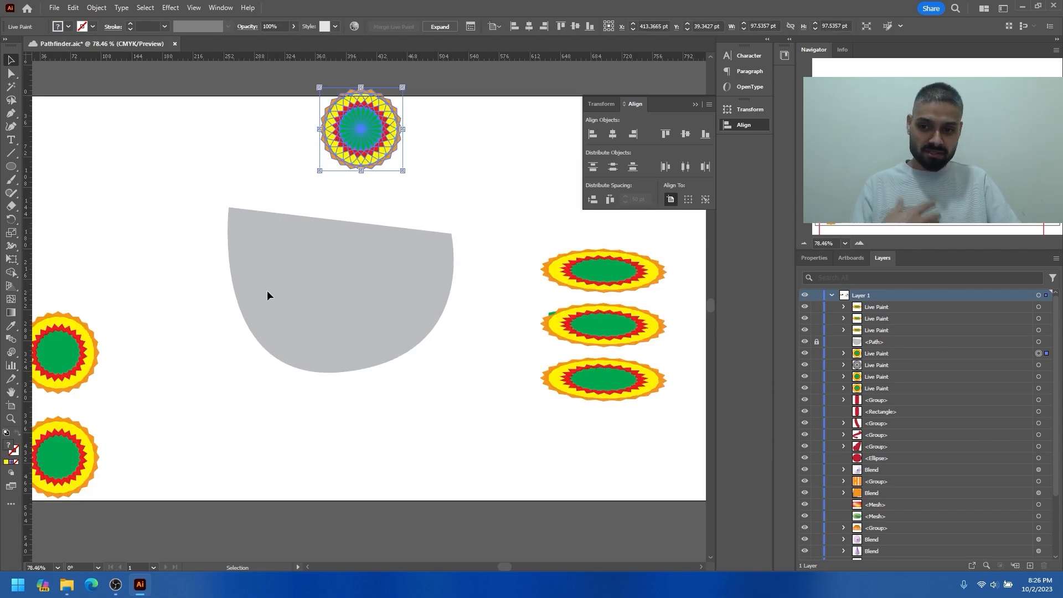
# - Trace the locked bowl's outline with a yellow Paintbrush stroke and delete the traced path
pyautogui.press('b')
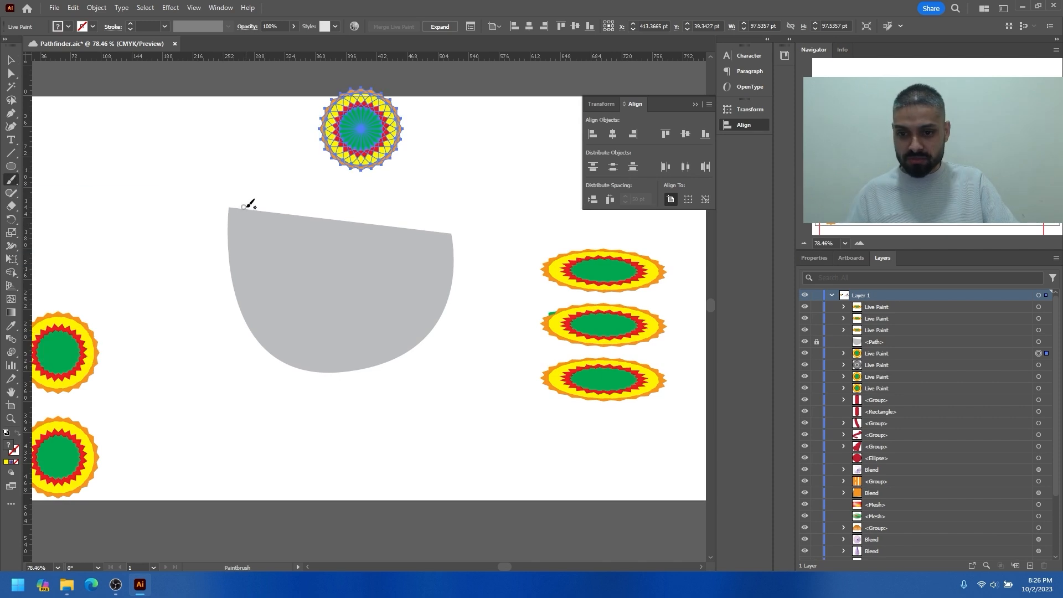
pyautogui.moveTo(231, 209); pyautogui.dragTo(452, 236)
pyautogui.moveTo(446, 314)
pyautogui.mouseDown()
pyautogui.moveTo(391, 351)
pyautogui.moveTo(339, 364)
pyautogui.moveTo(260, 309)
pyautogui.moveTo(239, 204)
pyautogui.mouseUp()
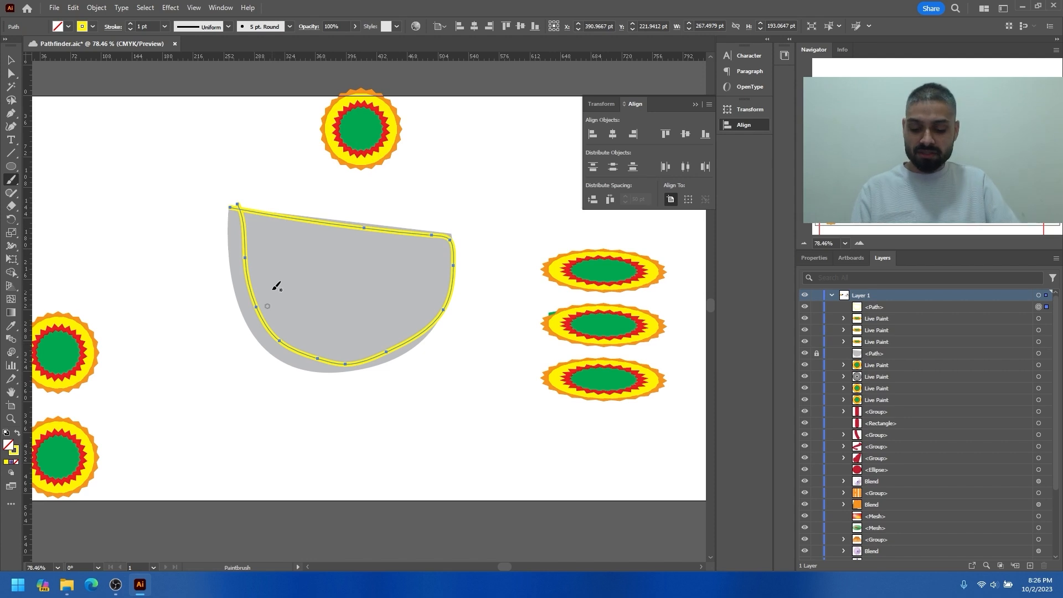
pyautogui.press('v')
pyautogui.click(374, 226)
pyautogui.moveTo(374, 226)
pyautogui.mouseDown()
pyautogui.moveTo(410, 271)
pyautogui.moveTo(360, 259)
pyautogui.mouseUp()
pyautogui.press('Delete')
# - Unlock all locked objects so the bowl can be edited again
pyautogui.click(97, 8)
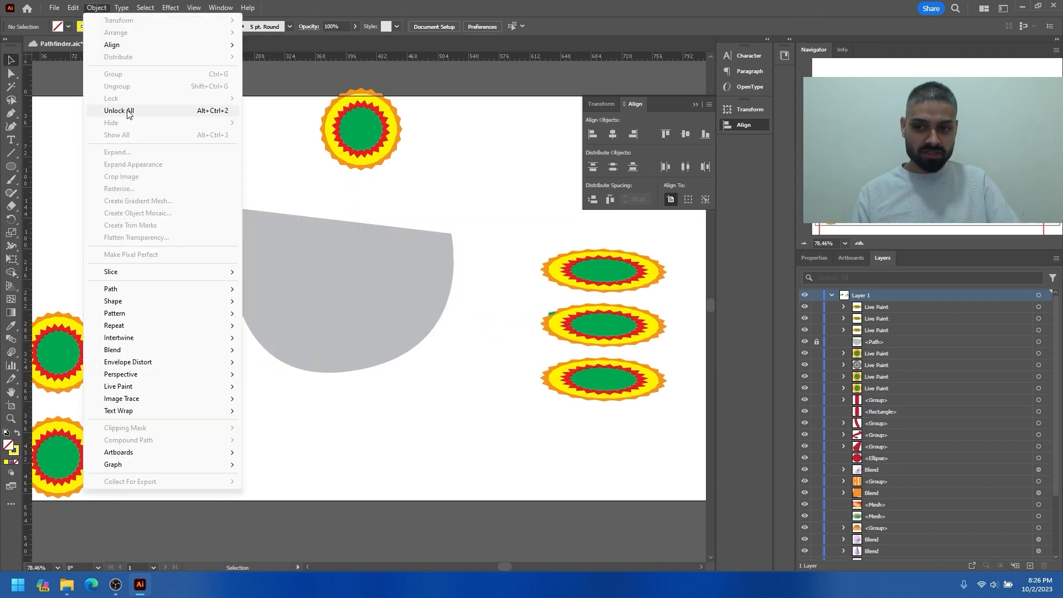
pyautogui.click(123, 111)
# - Look over the Hide options for the bowl, and switch Layer 1's visibility off and back on
pyautogui.click(97, 8)
pyautogui.moveTo(119, 124)
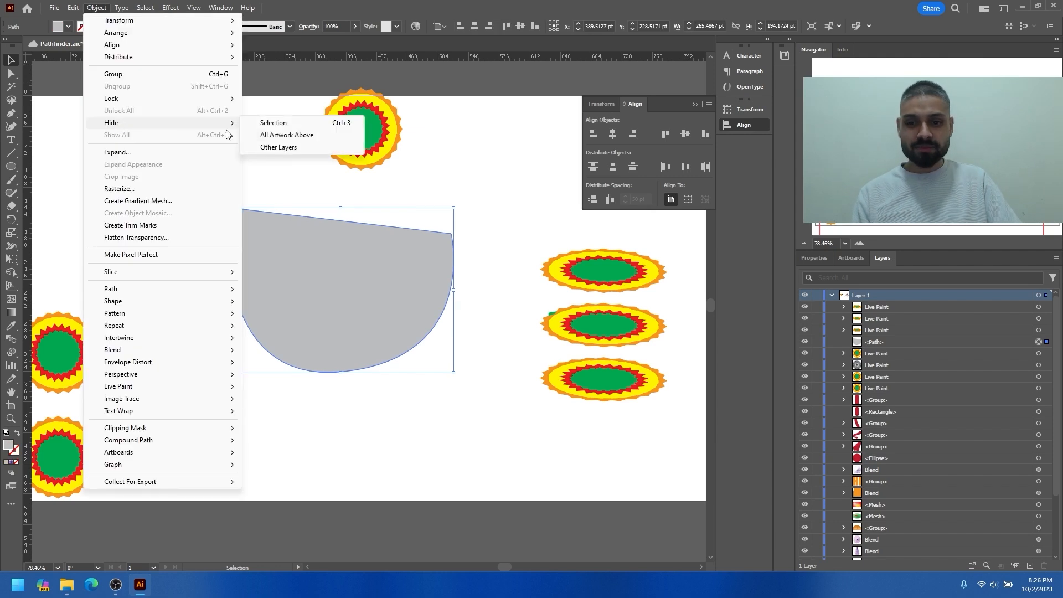
pyautogui.click(322, 247)
pyautogui.click(805, 296)
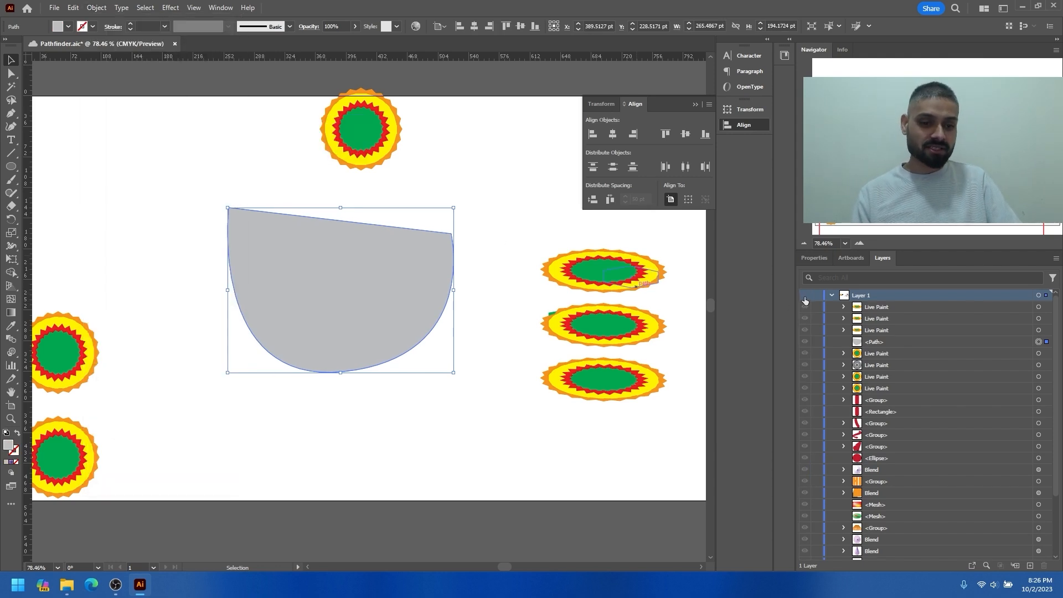
pyautogui.click(805, 296)
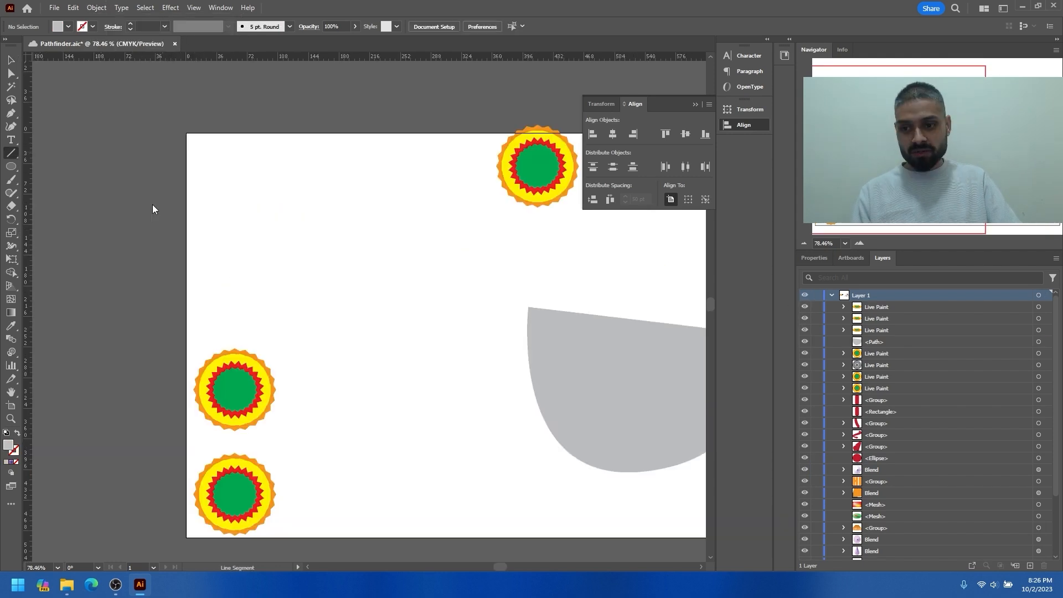
# - Draw a diagonal line about 167 pt wide and 122 pt high in the artboard's upper-left area, with an 8 pt stroke
pyautogui.moveTo(245, 171); pyautogui.dragTo(387, 275)
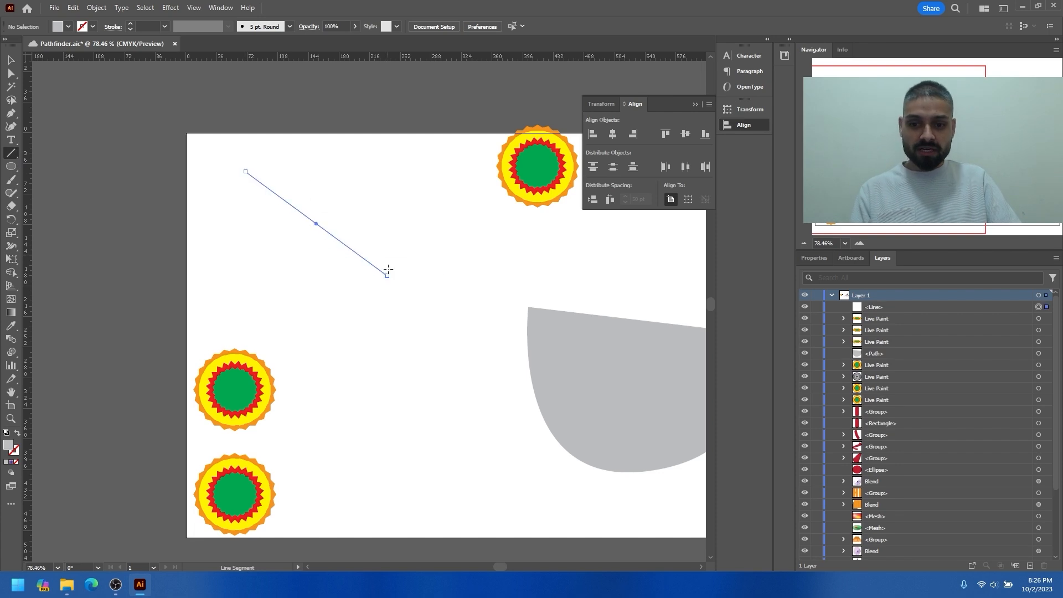
pyautogui.press('v')
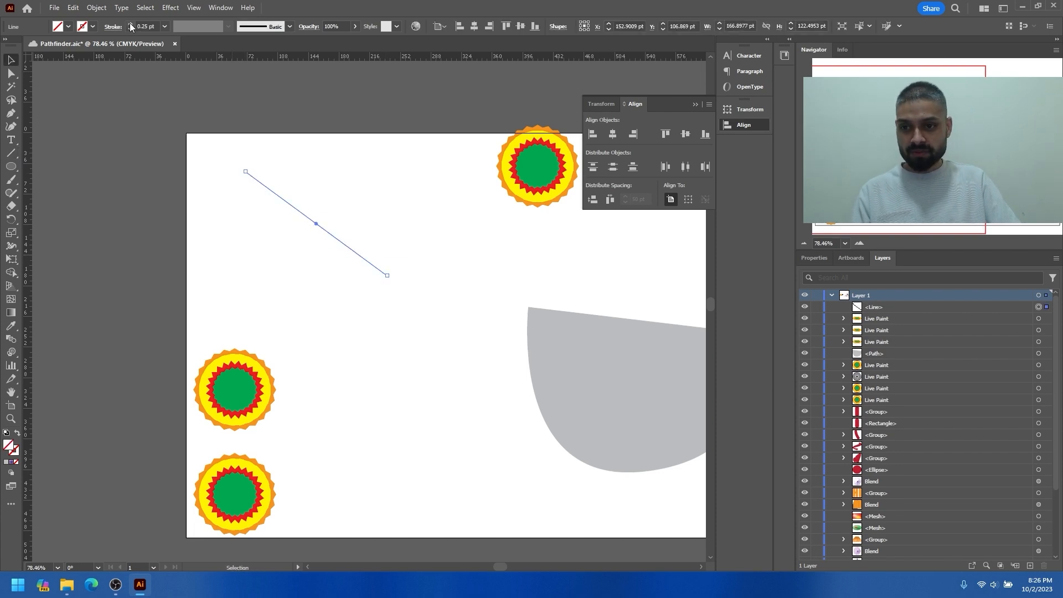
pyautogui.click(131, 23)
pyautogui.click(131, 24)
pyautogui.click(131, 24)
pyautogui.click(131, 23)
pyautogui.click(130, 24)
pyautogui.click(131, 23)
pyautogui.click(131, 24)
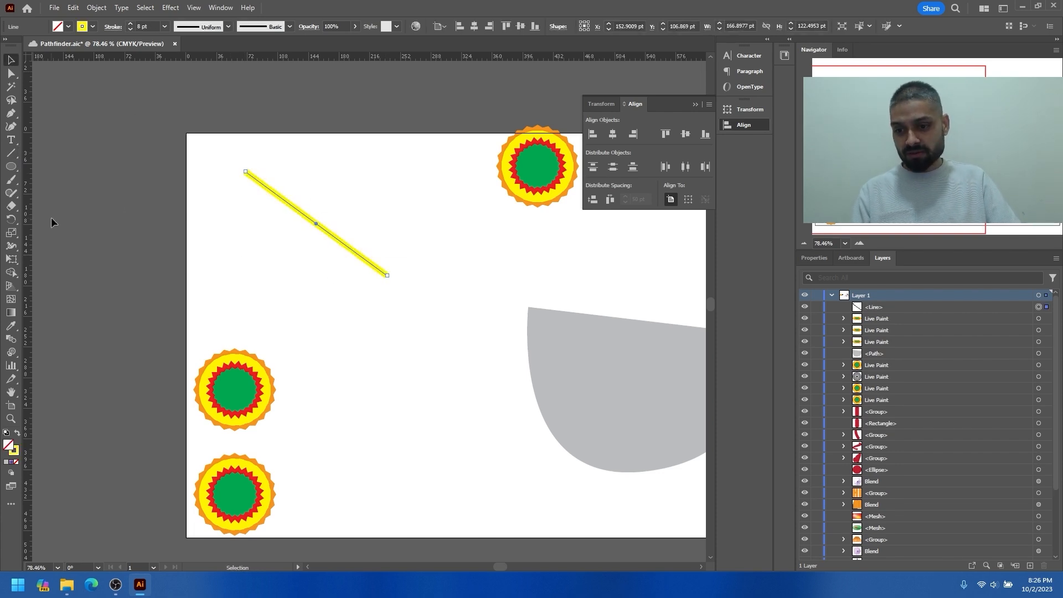
# - Shape the yellow line with the Width tool, widening its upper end to about 60 pt and its middle to about 167 pt
pyautogui.click(11, 246)
pyautogui.moveTo(245, 173); pyautogui.dragTo(224, 162)
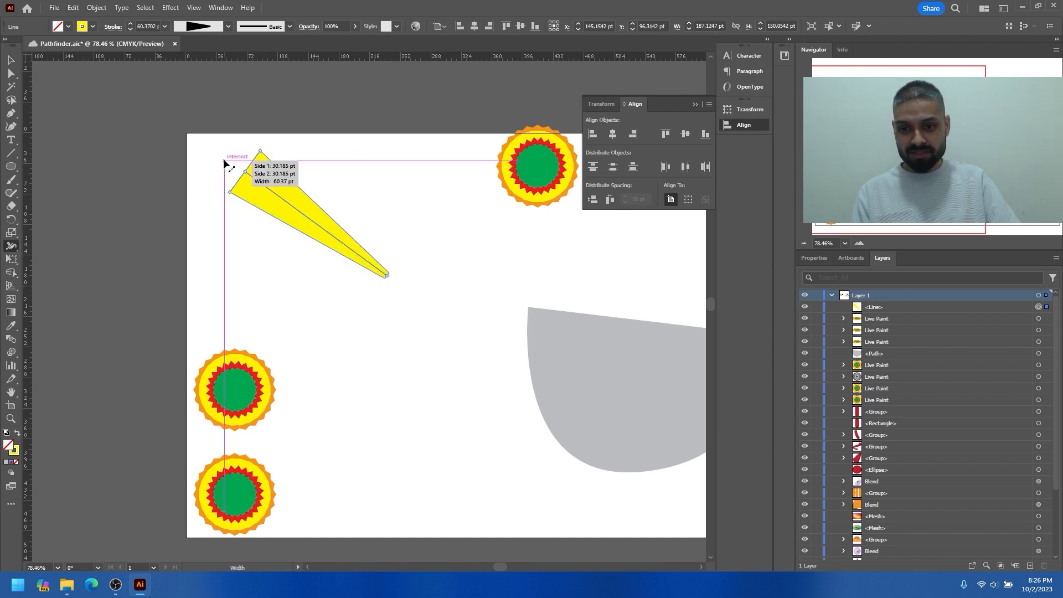
pyautogui.moveTo(292, 184); pyautogui.dragTo(311, 158)
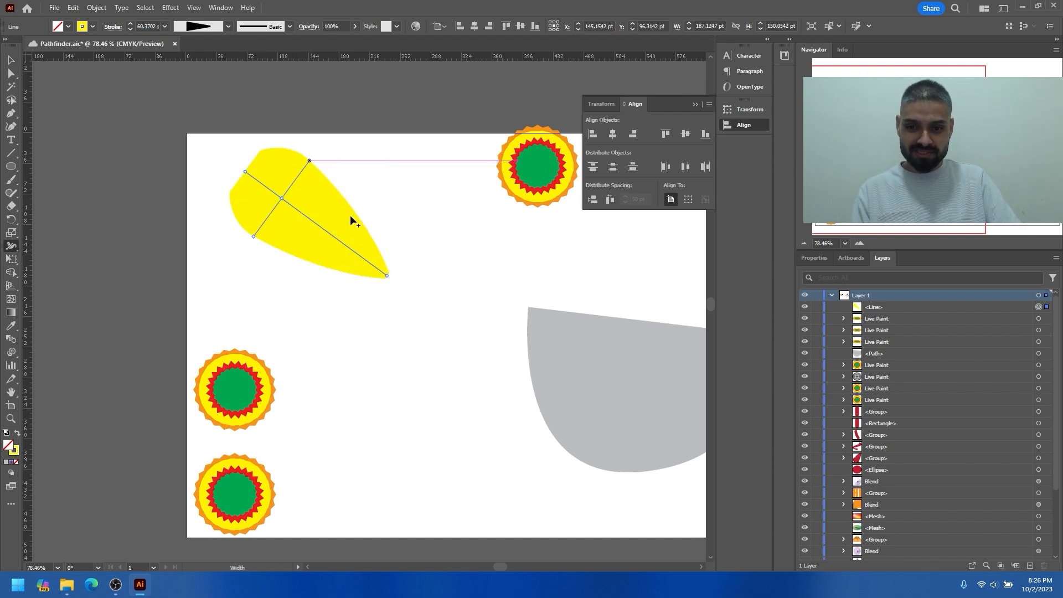
pyautogui.moveTo(356, 218); pyautogui.dragTo(346, 235)
pyautogui.moveTo(295, 208); pyautogui.dragTo(352, 174)
pyautogui.press('v')
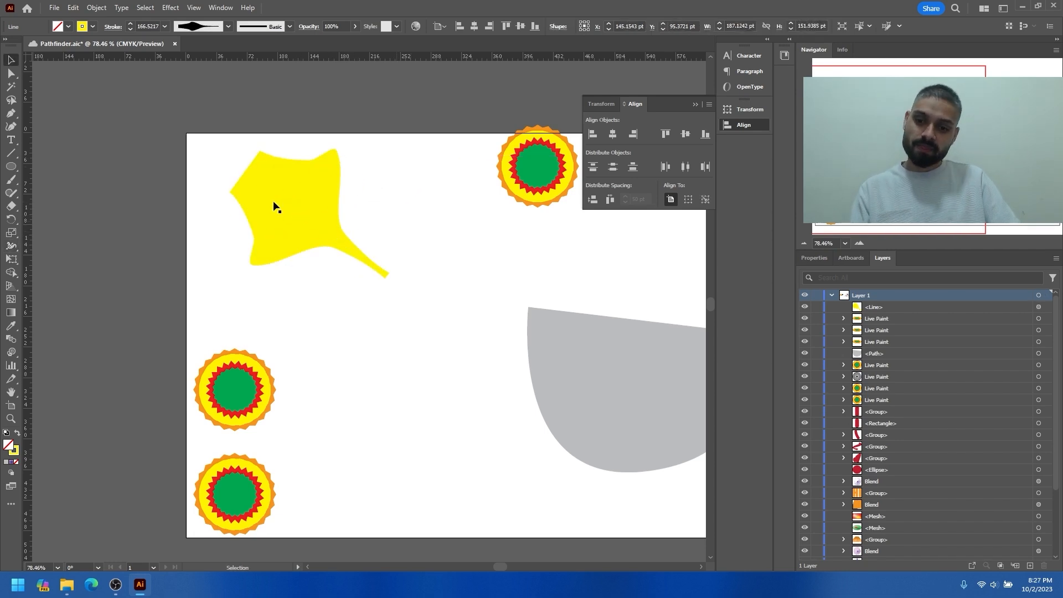
# - Rotate the yellow shape upright with its narrow end up, and position it and the grey bowl next to each other
pyautogui.moveTo(297, 193); pyautogui.dragTo(318, 241)
pyautogui.moveTo(409, 324); pyautogui.dragTo(336, 161)
pyautogui.moveTo(343, 281); pyautogui.dragTo(384, 286)
pyautogui.moveTo(383, 286)
pyautogui.mouseDown()
pyautogui.moveTo(374, 286)
pyautogui.moveTo(386, 295)
pyautogui.mouseUp()
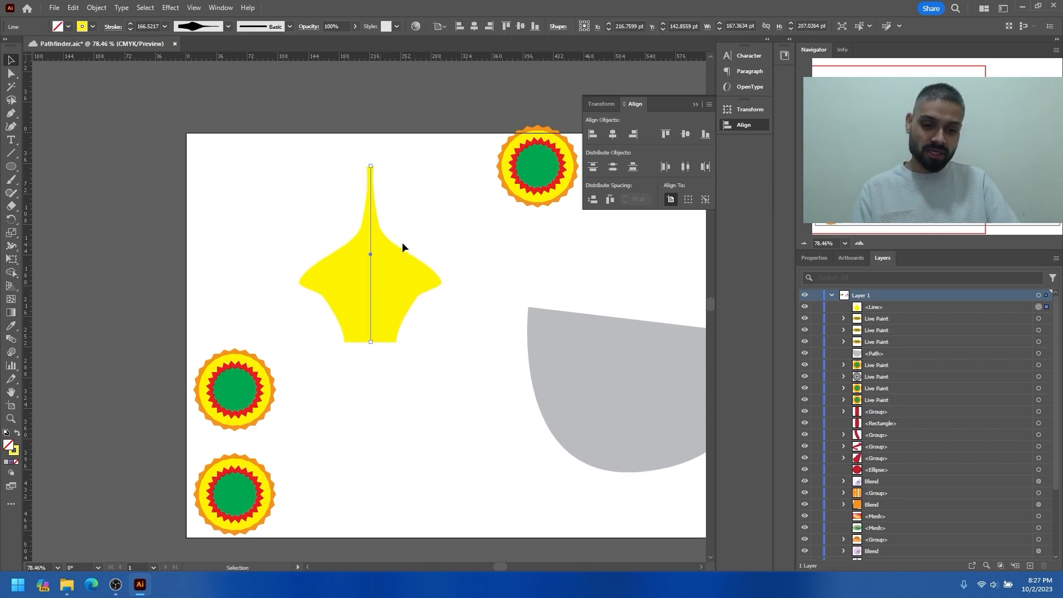
pyautogui.moveTo(438, 277); pyautogui.dragTo(404, 292)
pyautogui.moveTo(578, 365); pyautogui.dragTo(536, 320)
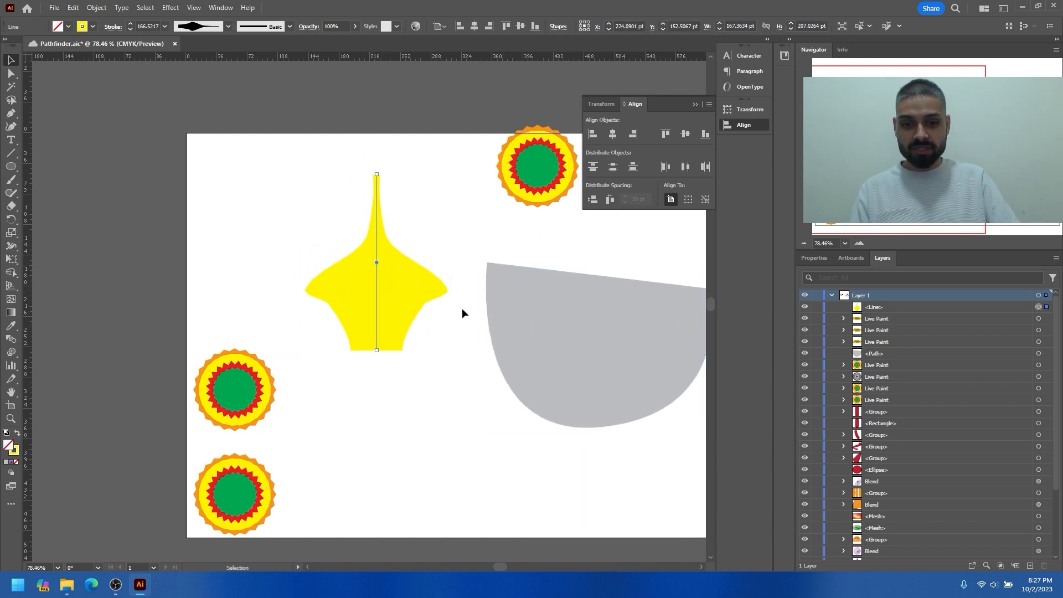
pyautogui.moveTo(404, 281)
pyautogui.mouseDown()
pyautogui.moveTo(413, 283)
pyautogui.moveTo(387, 286)
pyautogui.moveTo(377, 247)
pyautogui.moveTo(383, 283)
pyautogui.mouseUp()
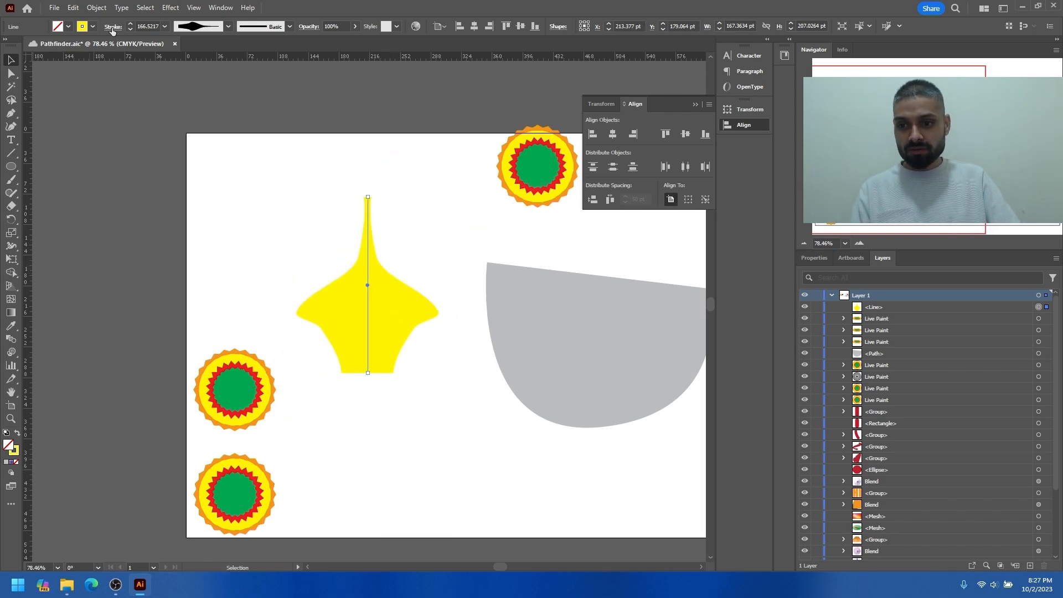
# - Expand the yellow shape's appearance into a filled path and shift it slightly on the artboard
pyautogui.click(97, 7)
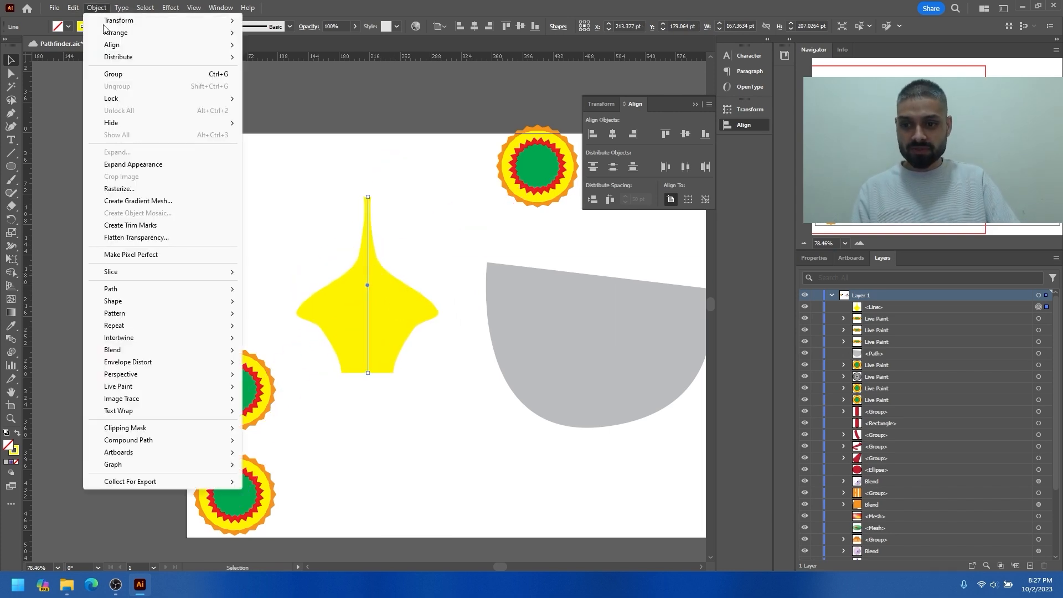
pyautogui.click(134, 165)
pyautogui.moveTo(352, 270)
pyautogui.mouseDown()
pyautogui.moveTo(375, 288)
pyautogui.moveTo(359, 273)
pyautogui.mouseUp()
pyautogui.click(96, 7)
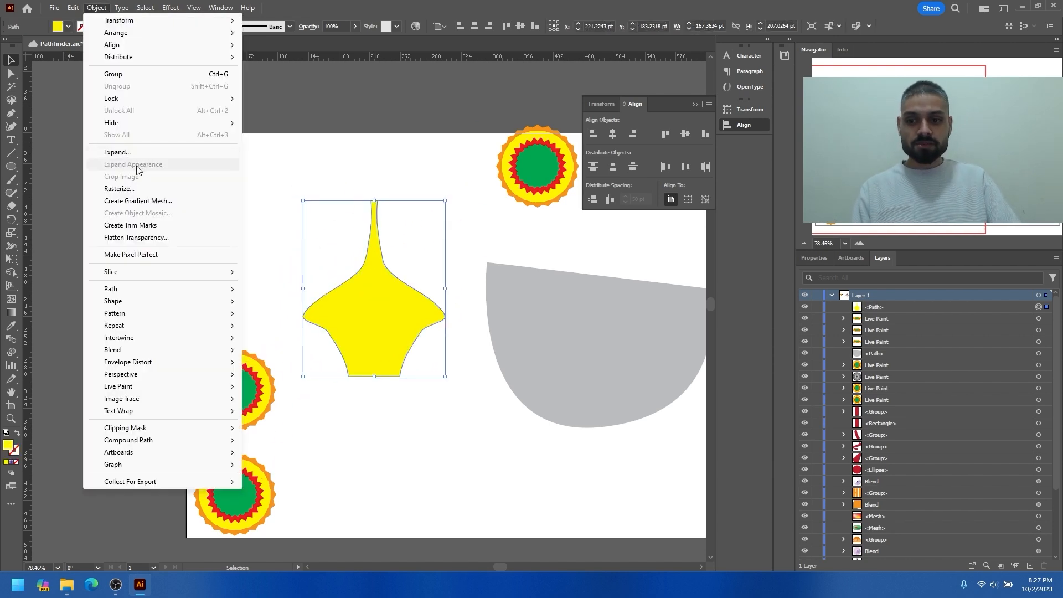
pyautogui.click(396, 309)
pyautogui.moveTo(397, 309)
pyautogui.mouseDown()
pyautogui.moveTo(391, 291)
pyautogui.moveTo(400, 302)
pyautogui.mouseUp()
# - Examine the Expand options for the round mandala above the bowl
pyautogui.click(537, 164)
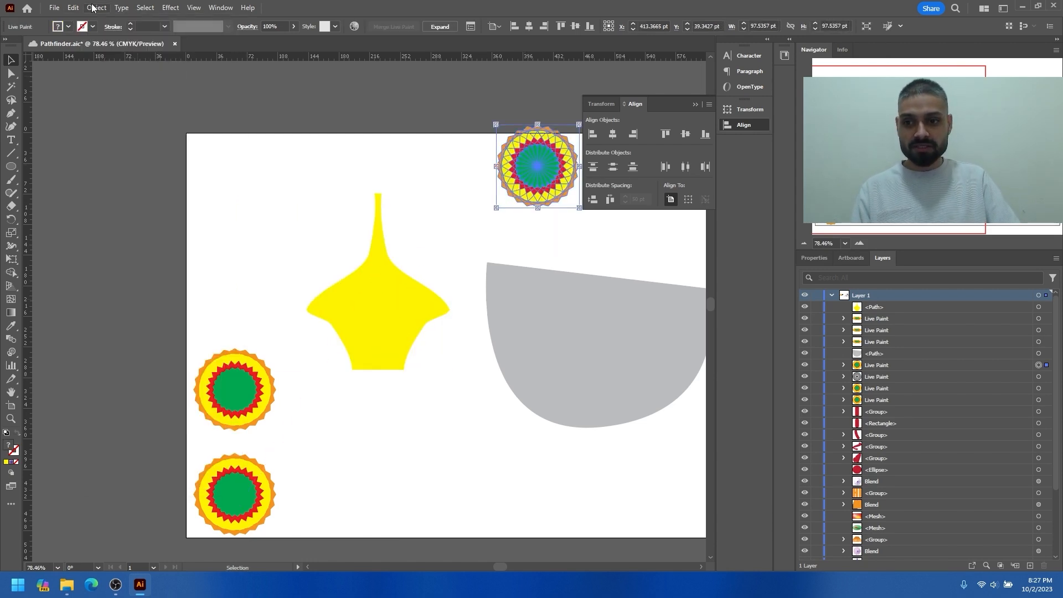
pyautogui.click(97, 7)
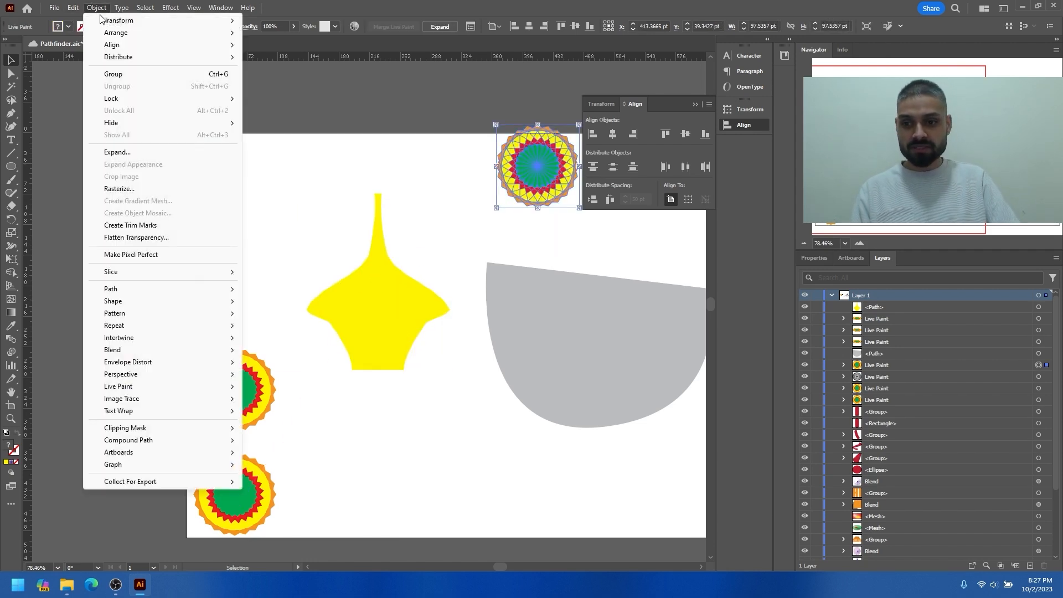
pyautogui.click(117, 153)
pyautogui.moveTo(515, 207); pyautogui.dragTo(392, 163)
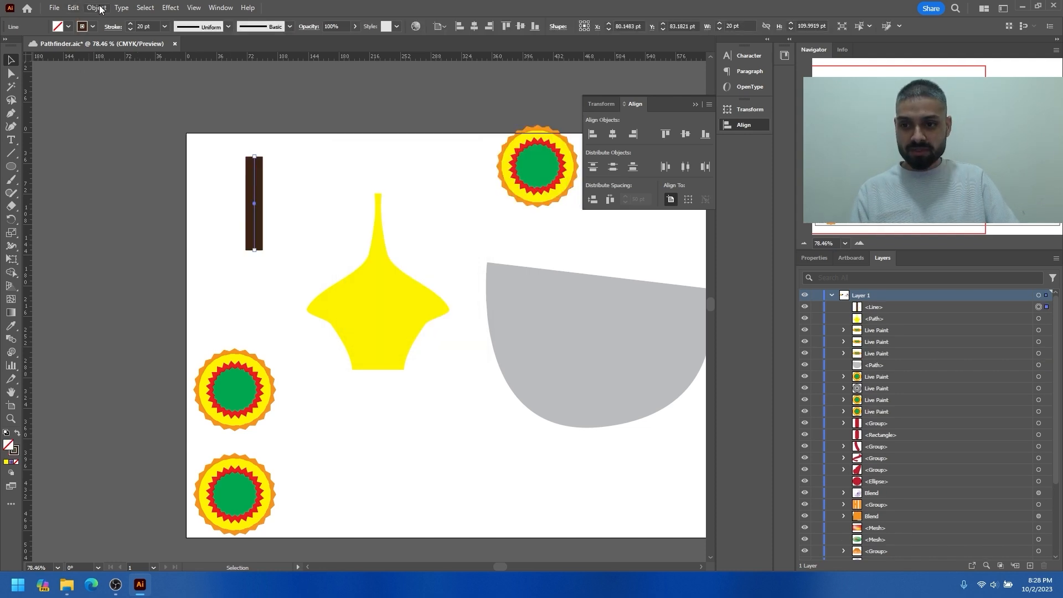
# - Expand the stroke of the brown vertical line into a filled shape
pyautogui.click(100, 10)
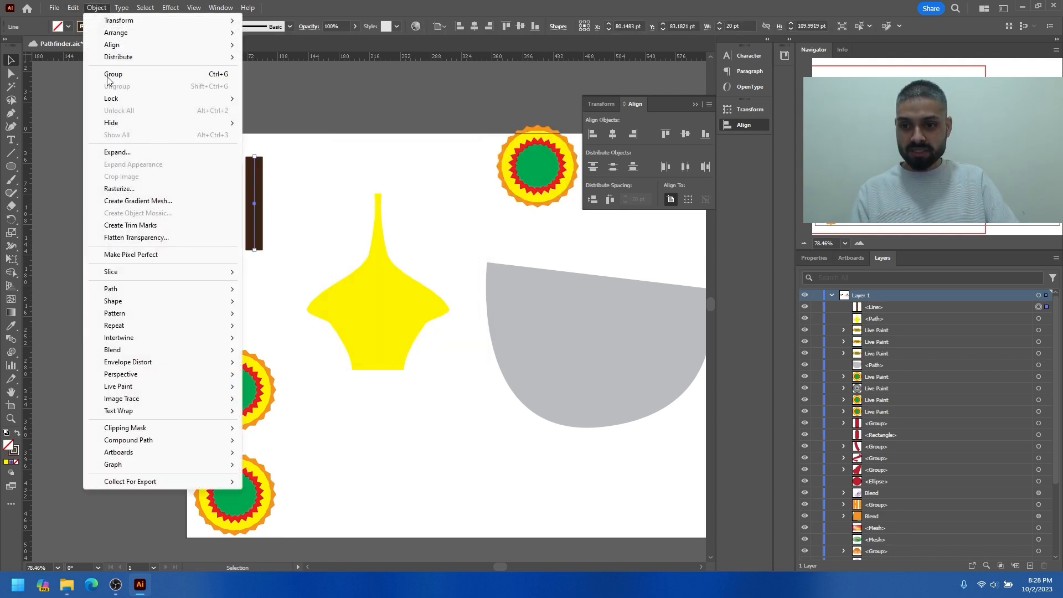
pyautogui.click(130, 149)
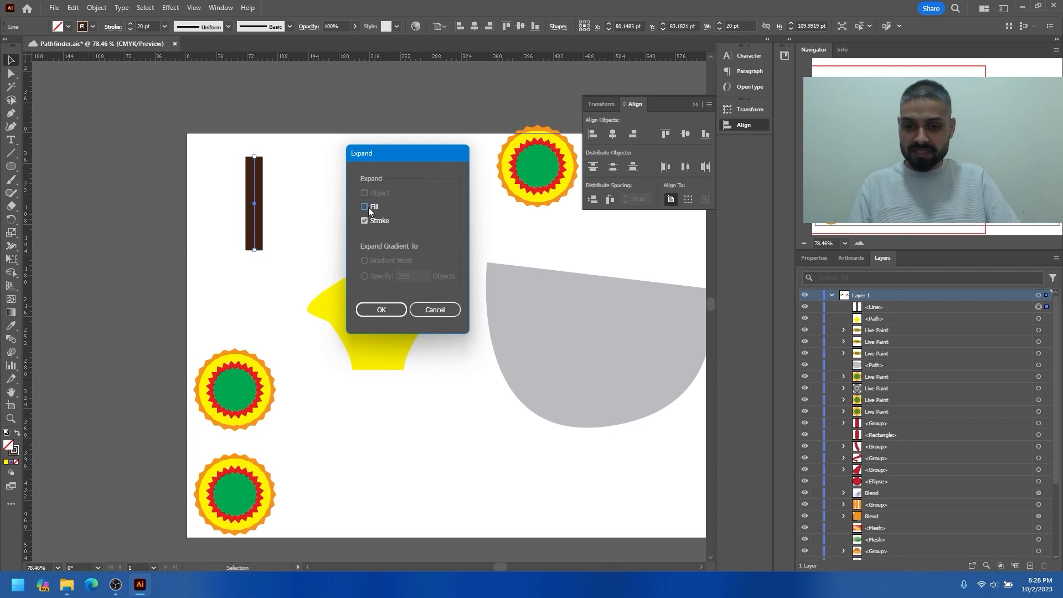
pyautogui.click(382, 310)
# - Reshape the expanded brown bar into a pointed angle with Direct Selection, pulling its upper-right corner outward and its lower-right corner up
pyautogui.moveTo(268, 174); pyautogui.dragTo(316, 219)
pyautogui.press('a')
pyautogui.moveTo(234, 143); pyautogui.dragTo(454, 147)
pyautogui.moveTo(280, 353); pyautogui.dragTo(285, 179)
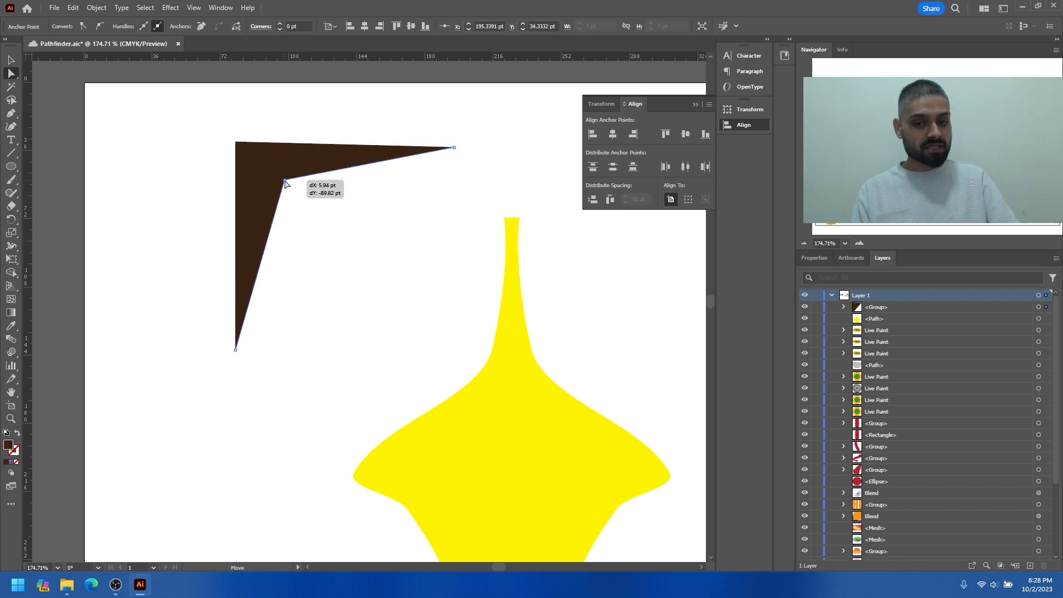
# - Move the round mandala above the bowl down and left, fully onto the artboard
pyautogui.click(97, 7)
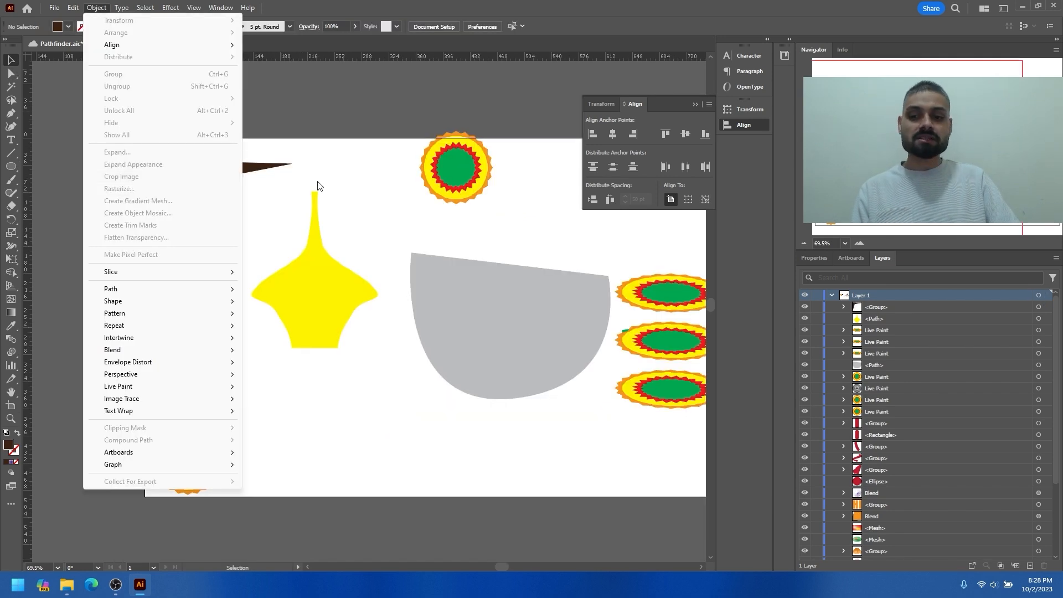
pyautogui.click(314, 198)
pyautogui.scroll(-2, 375, 214)
pyautogui.scroll(2, 375, 214)
pyautogui.hscroll(3, 375, 214)
pyautogui.moveTo(382, 177); pyautogui.dragTo(367, 198)
pyautogui.scroll(5, 373, 195)
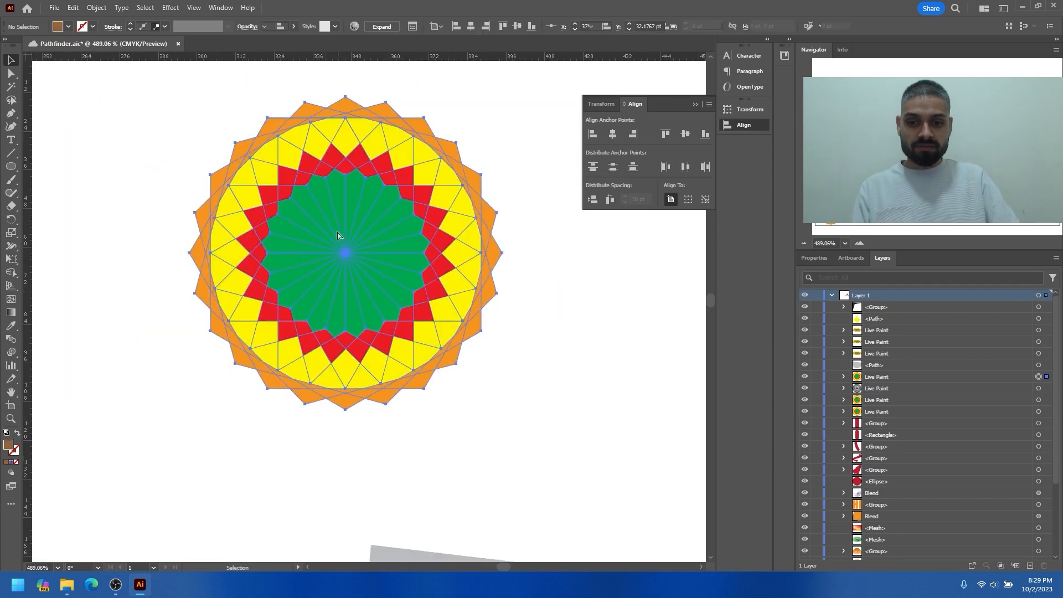
# - Rasterize the round mandala in CMYK at High (300 ppi) with a transparent background and Art Optimized (Supersampling) anti-aliasing
pyautogui.click(96, 8)
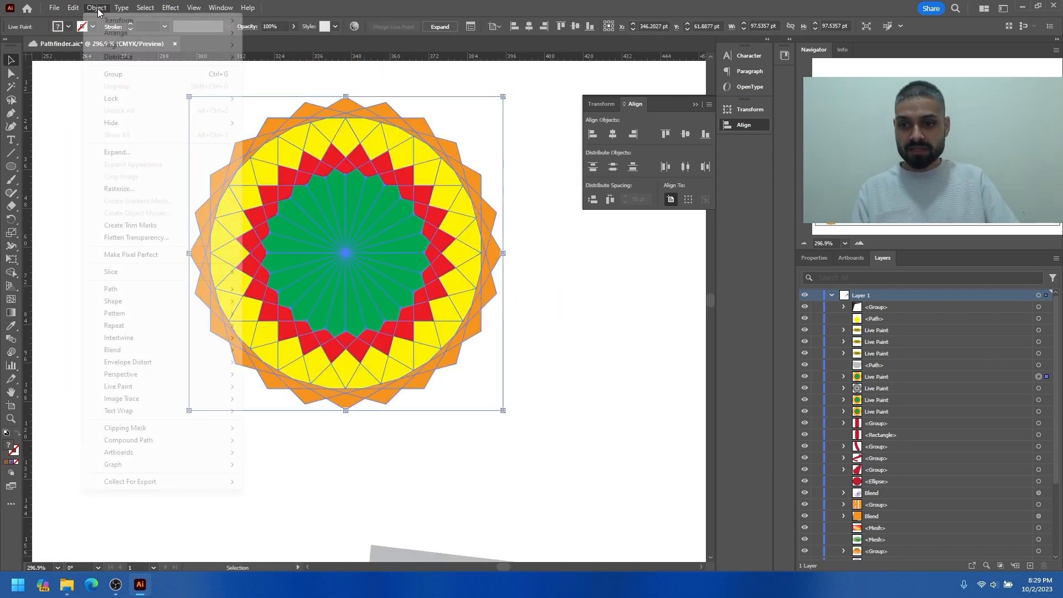
pyautogui.click(123, 189)
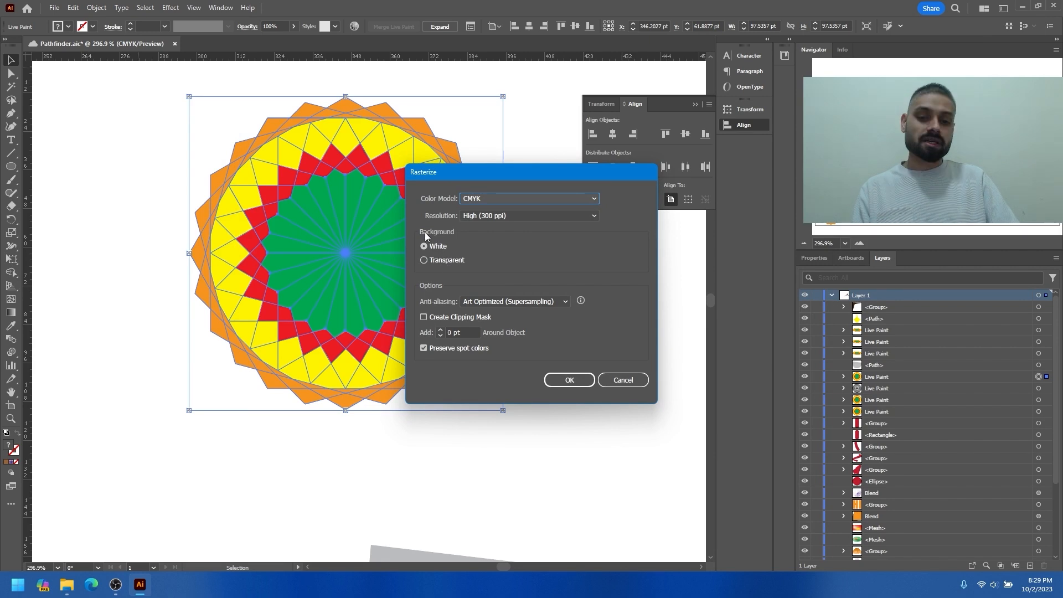
pyautogui.click(440, 261)
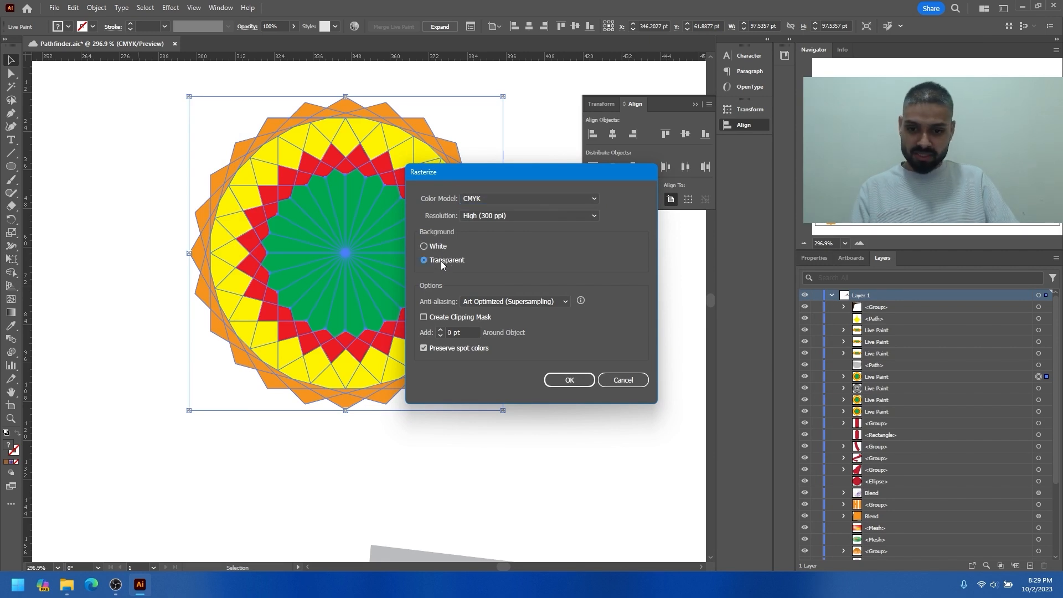
pyautogui.click(541, 302)
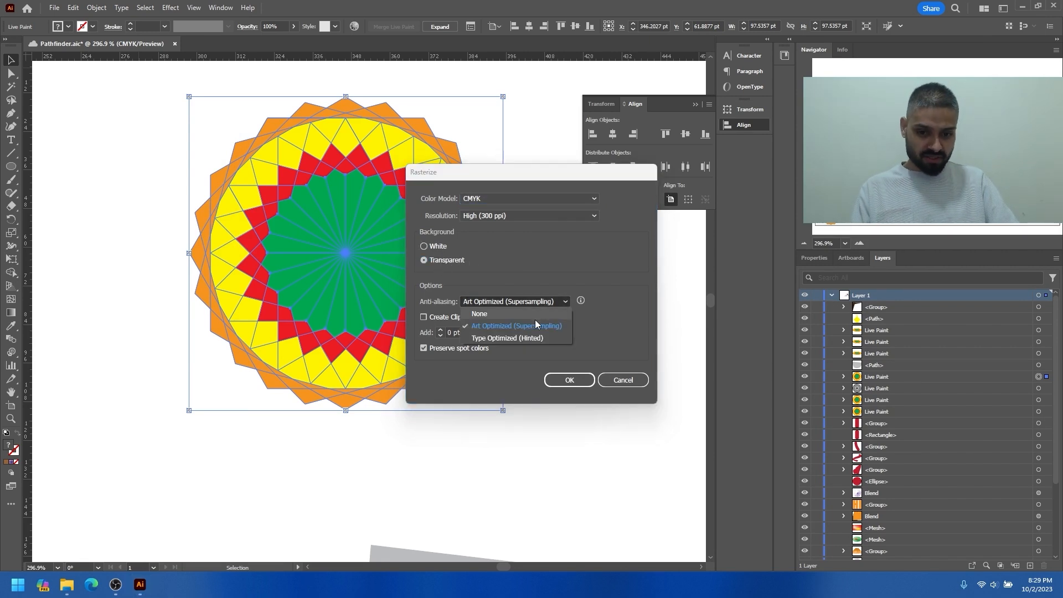
pyautogui.click(533, 323)
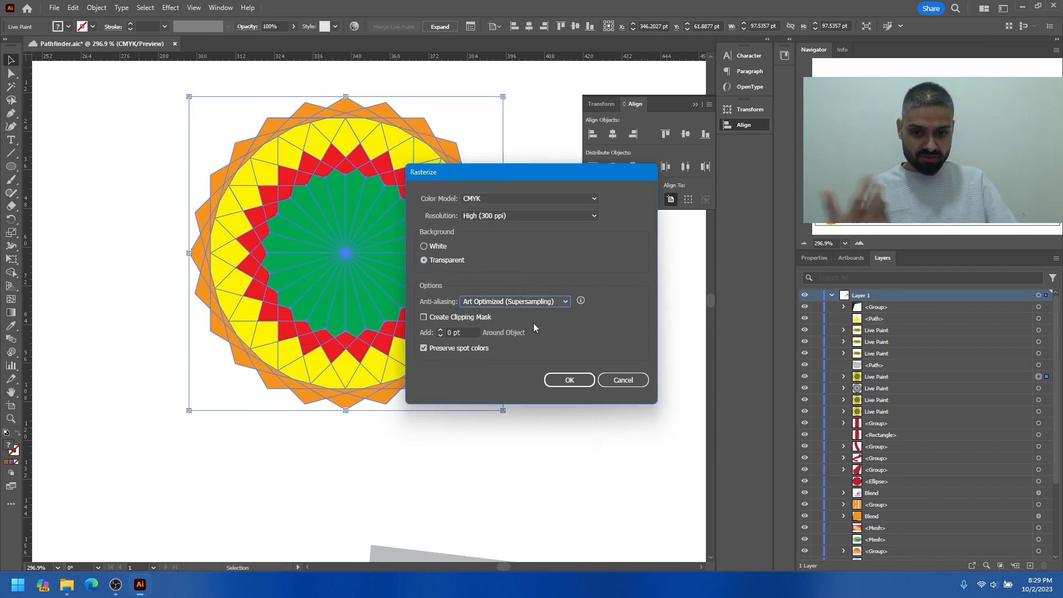
pyautogui.click(543, 221)
pyautogui.click(496, 247)
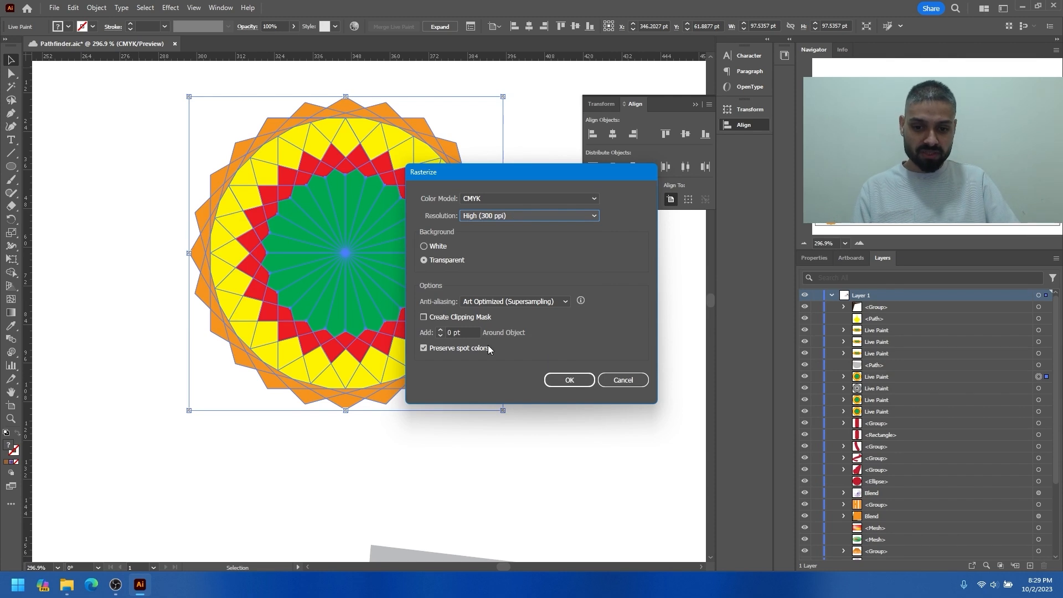
pyautogui.click(570, 382)
# - Inspect the rasterized mandala's edges up close for pixelation
pyautogui.keyDown('ctrl'); pyautogui.keyDown('alt'); pyautogui.click(425, 266); pyautogui.keyUp('alt'); pyautogui.keyUp('ctrl')
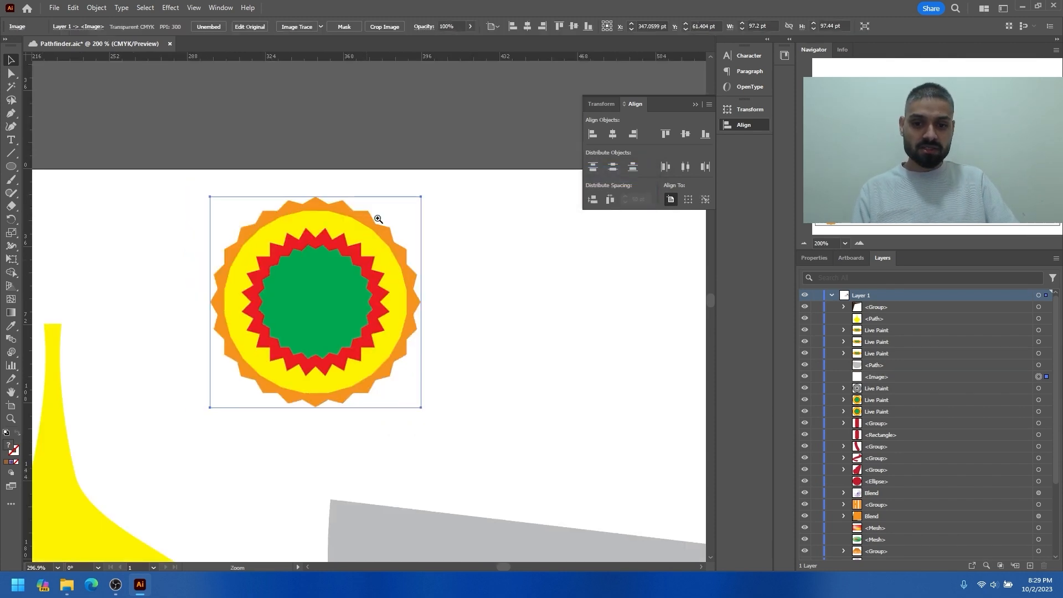
pyautogui.keyDown('ctrl'); pyautogui.click(375, 281); pyautogui.keyUp('ctrl')
pyautogui.moveTo(375, 283); pyautogui.dragTo(430, 226)
pyautogui.moveTo(345, 187); pyautogui.dragTo(555, 249)
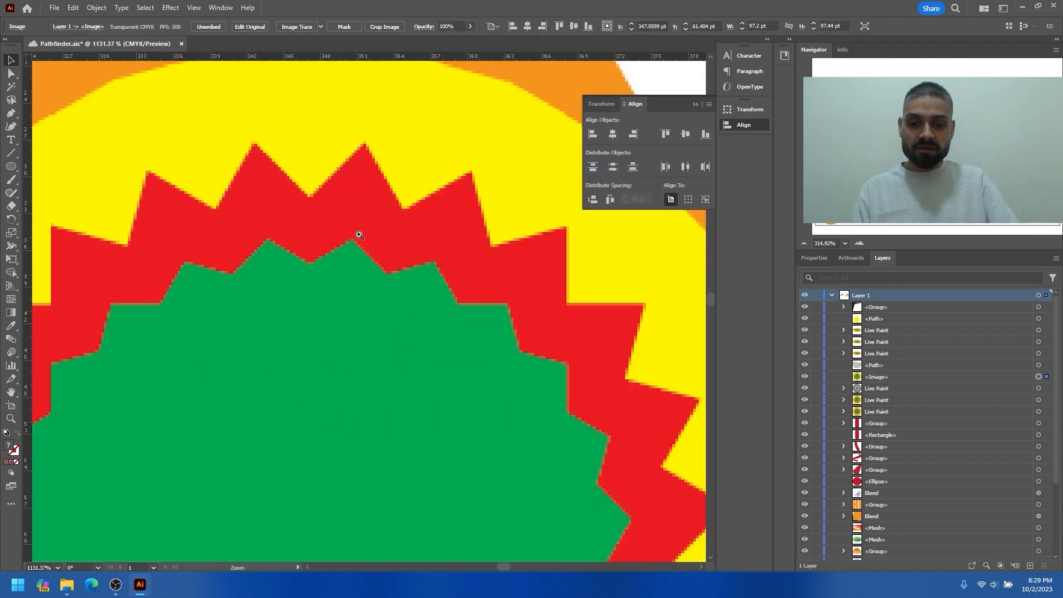
pyautogui.moveTo(358, 232); pyautogui.dragTo(456, 316)
pyautogui.moveTo(487, 267); pyautogui.dragTo(283, 248)
pyautogui.moveTo(321, 302); pyautogui.dragTo(168, 457)
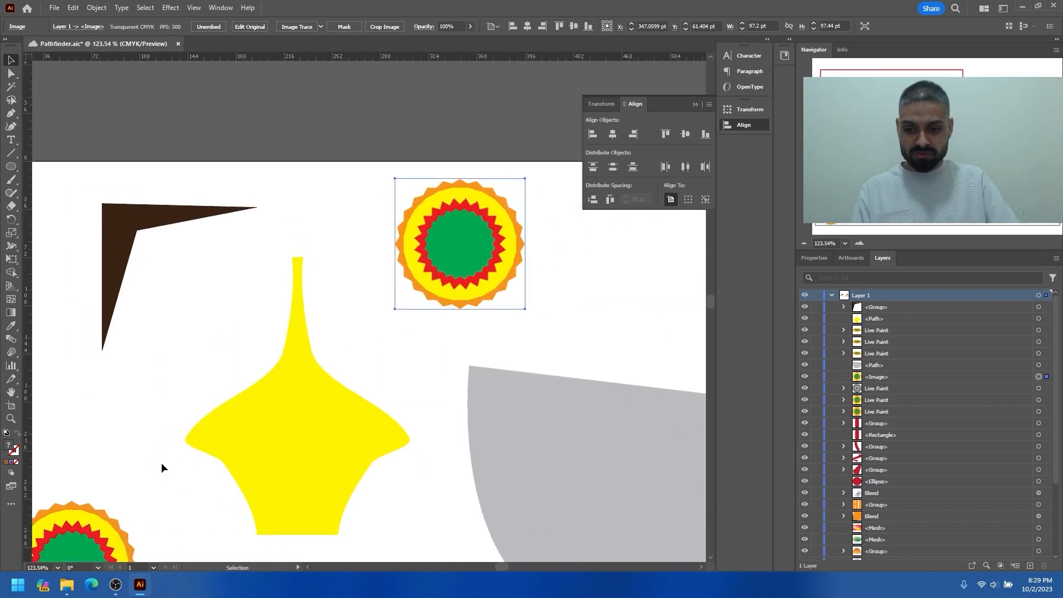
# - Place a vector mandala from the lower left directly beside the rasterized one and compare their edges up close
pyautogui.moveTo(103, 524)
pyautogui.mouseDown()
pyautogui.moveTo(312, 220)
pyautogui.moveTo(357, 184)
pyautogui.mouseUp()
pyautogui.moveTo(419, 223); pyautogui.dragTo(595, 274)
pyautogui.moveTo(331, 240); pyautogui.dragTo(586, 263)
pyautogui.moveTo(286, 218); pyautogui.dragTo(408, 265)
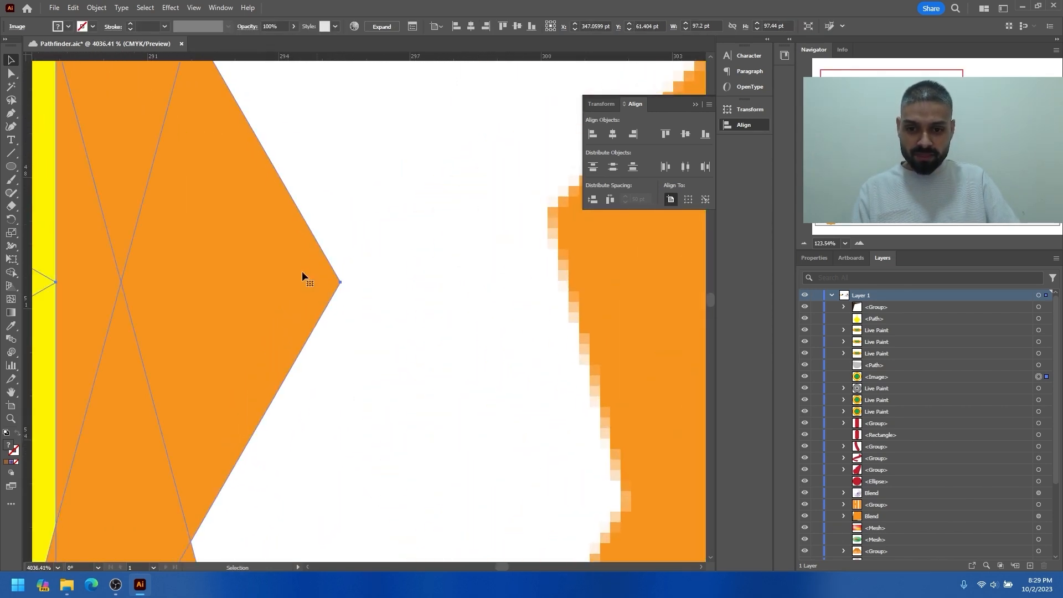
# - Examine the rasterized mandala's edges against the neighbouring vector mandala's edges at several magnifications
pyautogui.moveTo(299, 237)
pyautogui.mouseDown()
pyautogui.moveTo(313, 242)
pyautogui.moveTo(319, 226)
pyautogui.mouseUp()
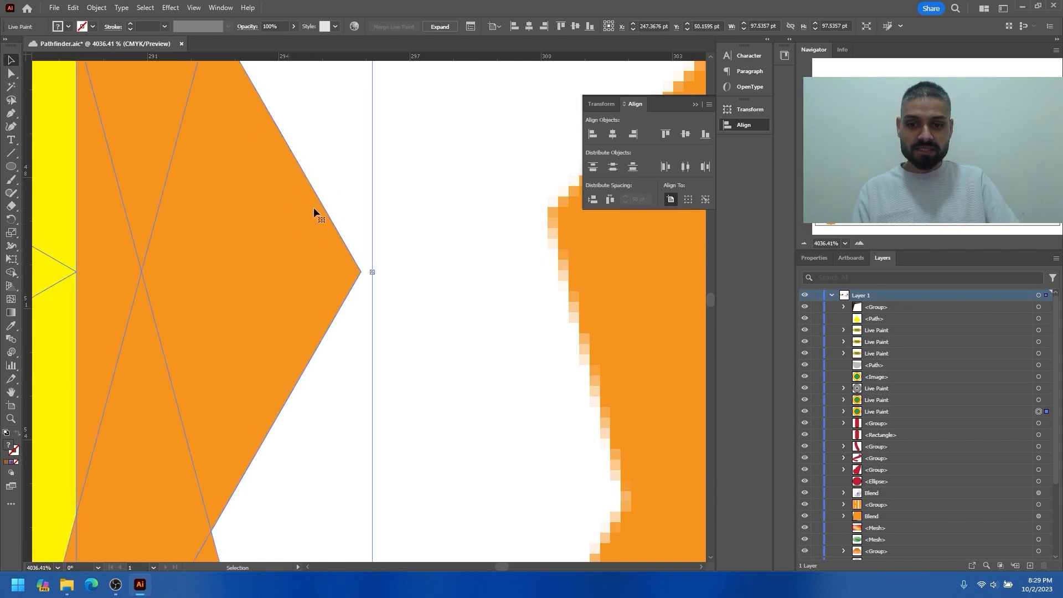
pyautogui.moveTo(595, 241); pyautogui.dragTo(499, 223)
pyautogui.moveTo(544, 308); pyautogui.dragTo(380, 300)
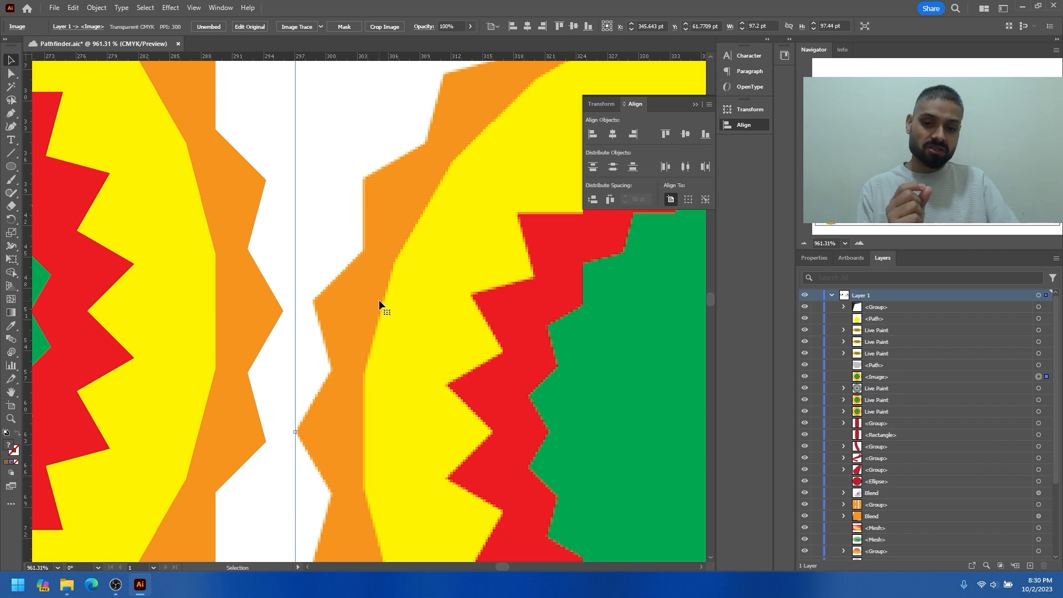
pyautogui.scroll(-5, 440, 310)
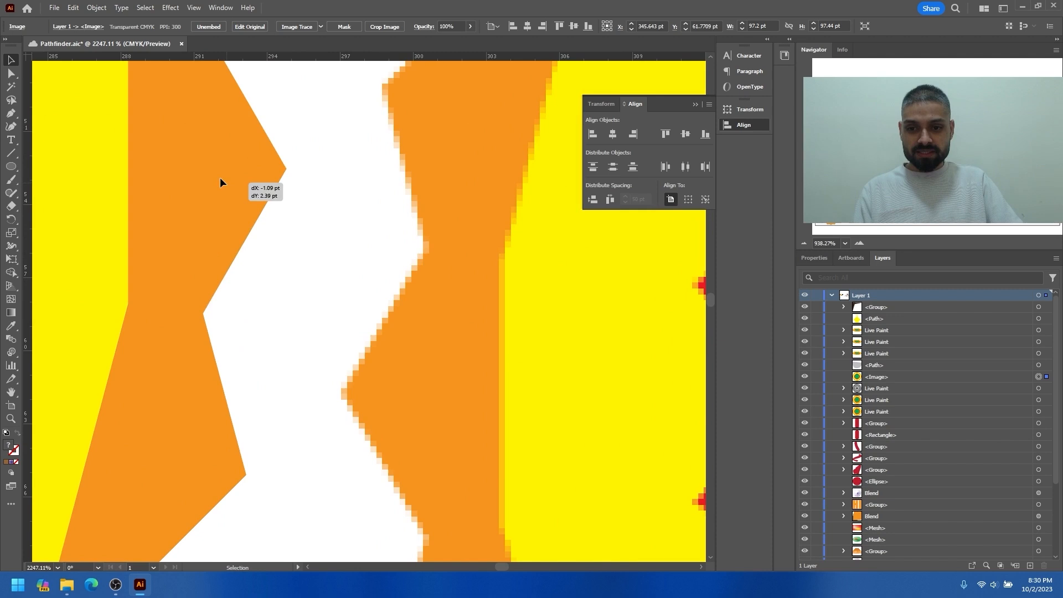
pyautogui.moveTo(220, 177); pyautogui.dragTo(255, 197)
pyautogui.moveTo(380, 197); pyautogui.dragTo(335, 196)
pyautogui.moveTo(423, 232)
pyautogui.mouseDown()
pyautogui.moveTo(478, 230)
pyautogui.moveTo(458, 237)
pyautogui.mouseUp()
pyautogui.moveTo(288, 192); pyautogui.dragTo(258, 258)
pyautogui.moveTo(420, 242); pyautogui.dragTo(325, 250)
pyautogui.moveTo(258, 205); pyautogui.dragTo(270, 176)
pyautogui.moveTo(414, 198)
pyautogui.mouseDown()
pyautogui.moveTo(434, 187)
pyautogui.moveTo(427, 214)
pyautogui.moveTo(428, 195)
pyautogui.mouseUp()
pyautogui.moveTo(458, 265); pyautogui.dragTo(587, 268)
pyautogui.moveTo(449, 226); pyautogui.dragTo(409, 229)
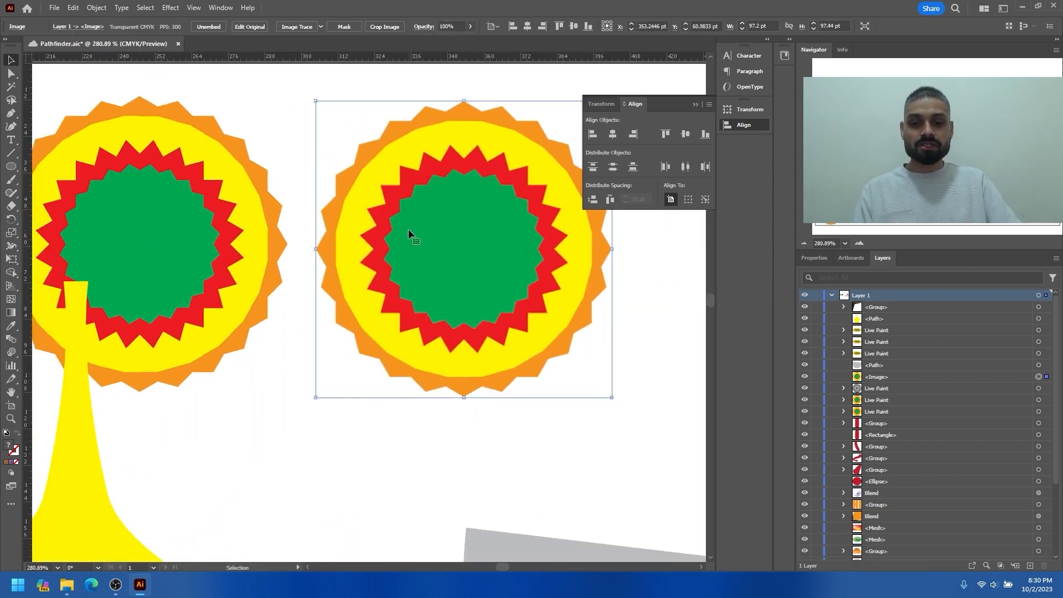
# - Crop the rasterized mandala to an off-centre rectangle about 55 by 73 pt, cutting away its outer petals
pyautogui.moveTo(397, 157)
pyautogui.mouseDown()
pyautogui.moveTo(408, 190)
pyautogui.moveTo(389, 171)
pyautogui.mouseUp()
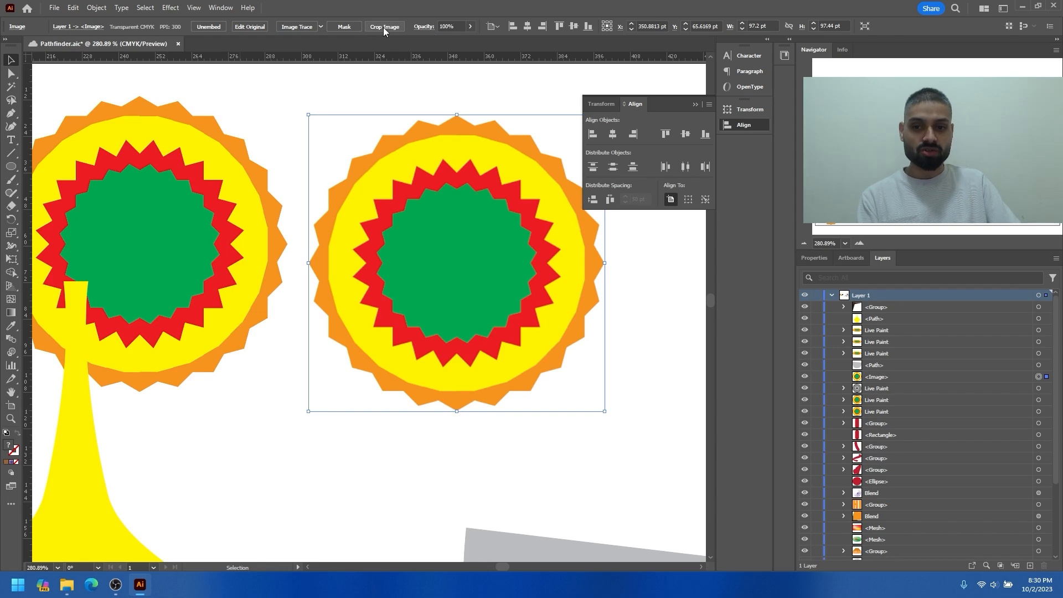
pyautogui.click(98, 9)
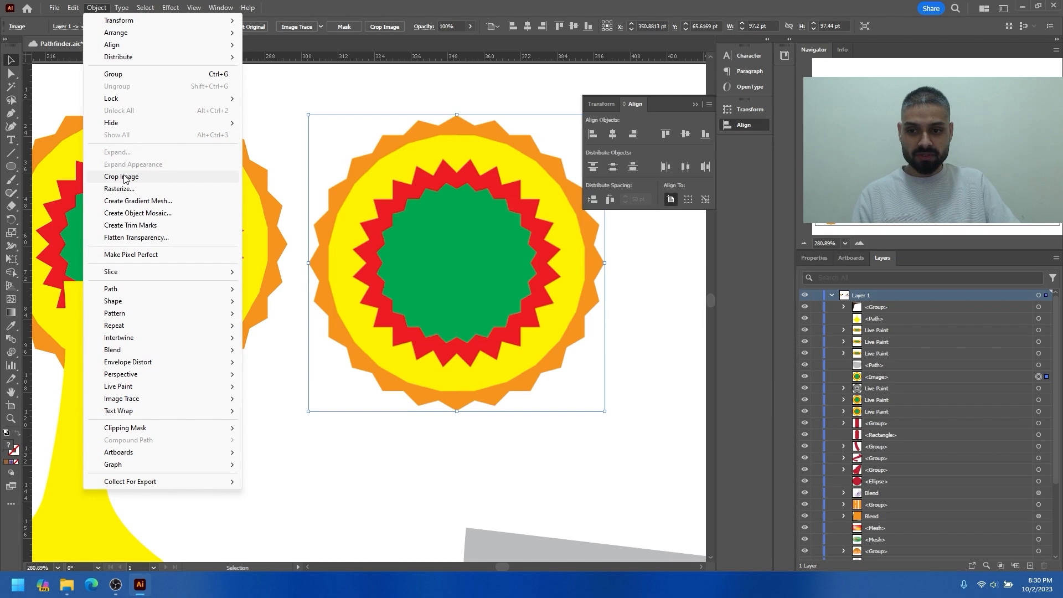
pyautogui.click(123, 177)
pyautogui.click(696, 104)
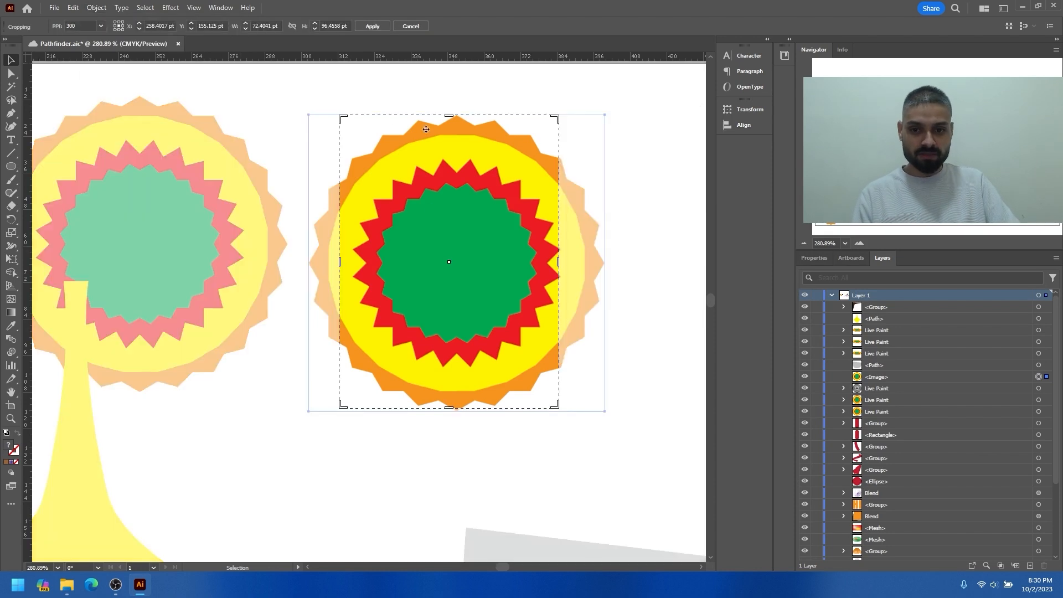
pyautogui.moveTo(342, 119); pyautogui.dragTo(376, 152)
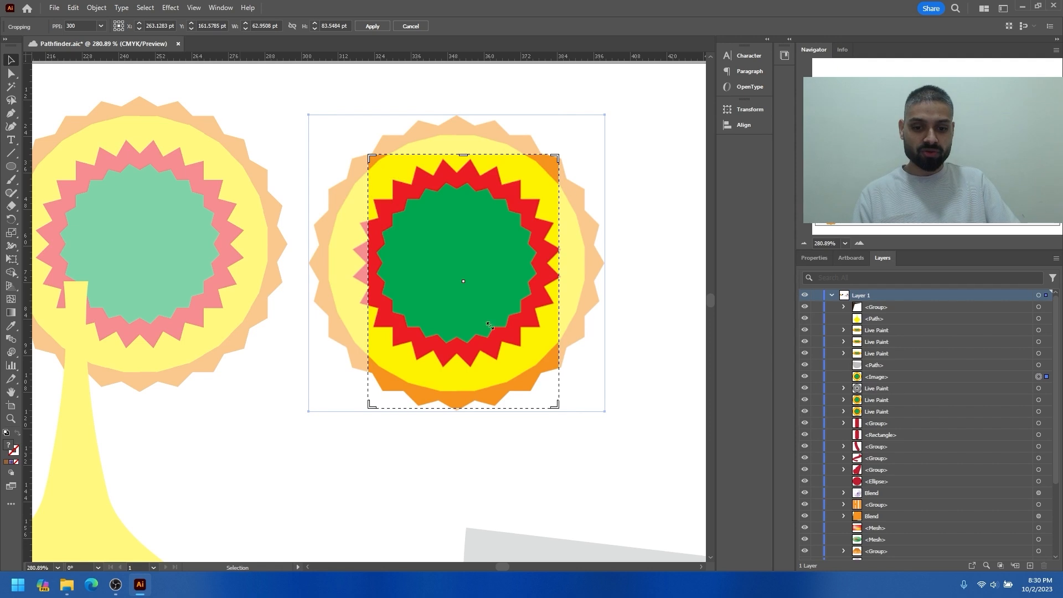
pyautogui.moveTo(553, 406); pyautogui.dragTo(512, 376)
pyautogui.moveTo(471, 291); pyautogui.dragTo(511, 294)
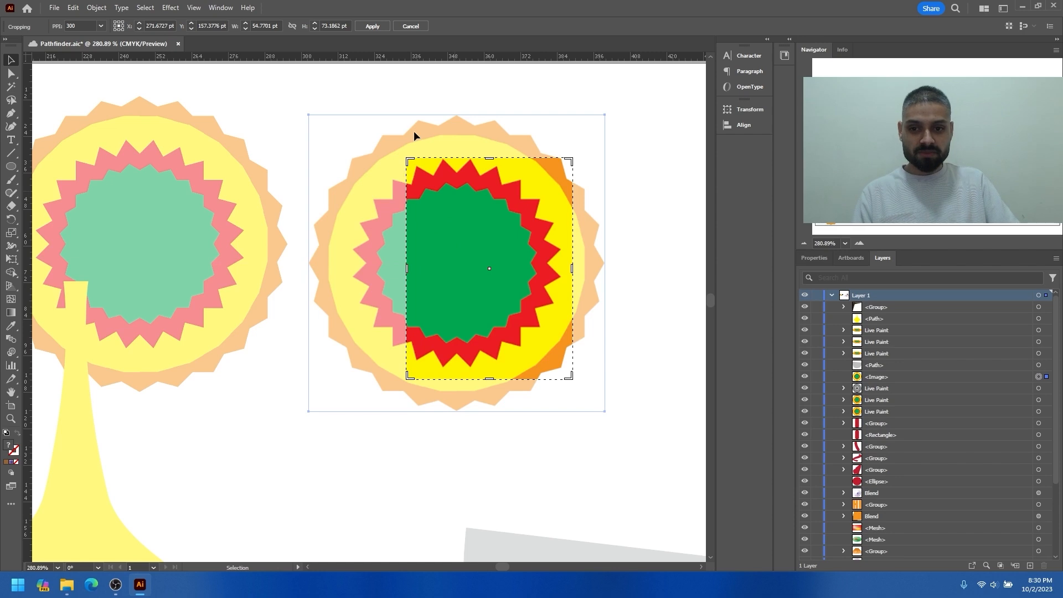
pyautogui.click(370, 26)
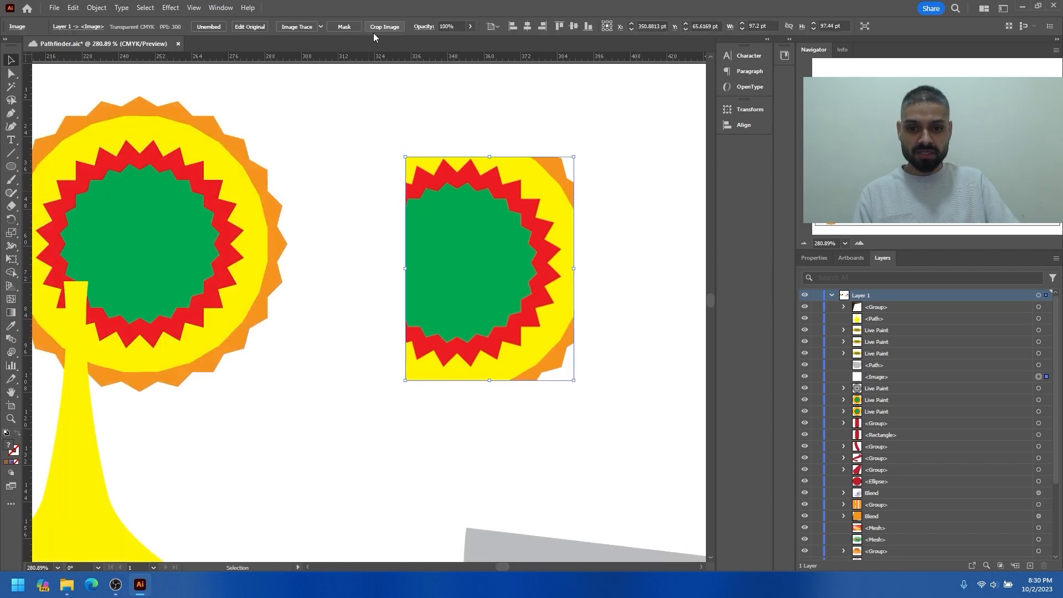
pyautogui.moveTo(495, 251); pyautogui.dragTo(454, 208)
pyautogui.moveTo(413, 167); pyautogui.dragTo(429, 205)
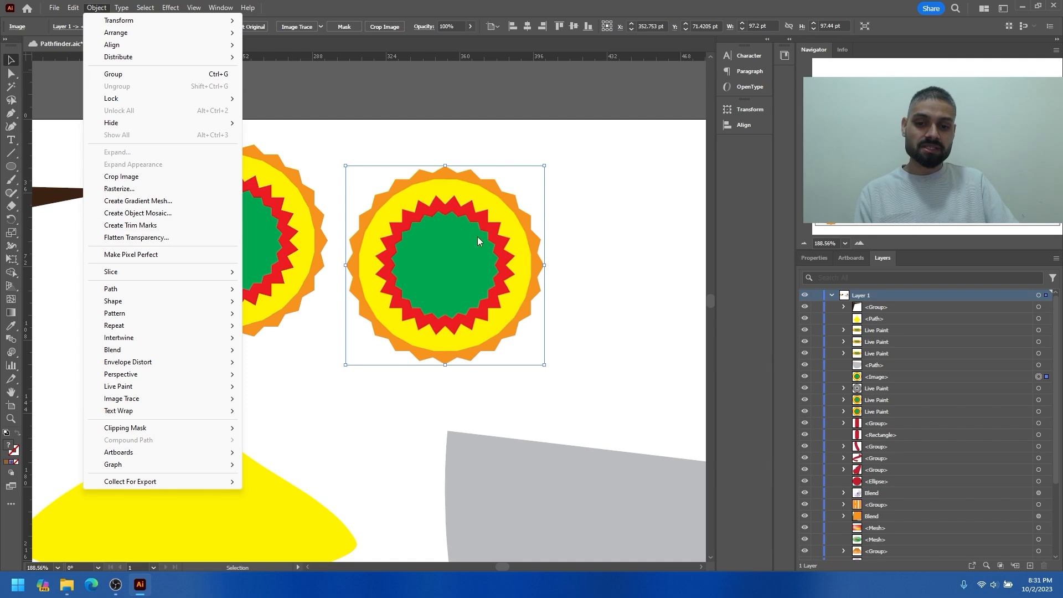
# - Create trim marks around the grey bowl
pyautogui.click(461, 239)
pyautogui.scroll(-4, 458, 244)
pyautogui.moveTo(459, 307); pyautogui.dragTo(332, 220)
pyautogui.moveTo(373, 269); pyautogui.dragTo(454, 302)
pyautogui.moveTo(369, 291); pyautogui.dragTo(391, 301)
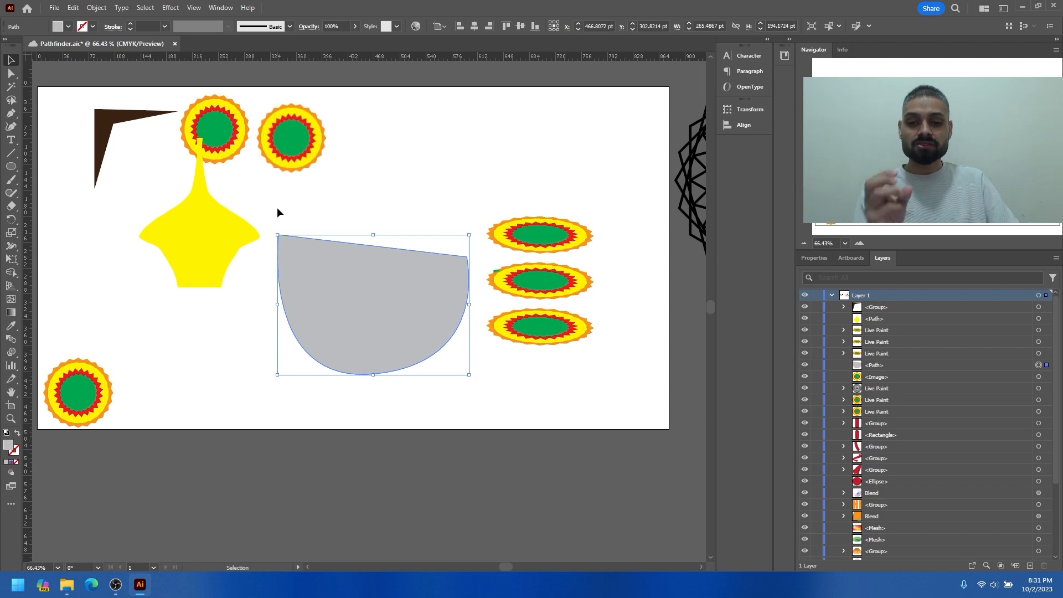
pyautogui.click(73, 8)
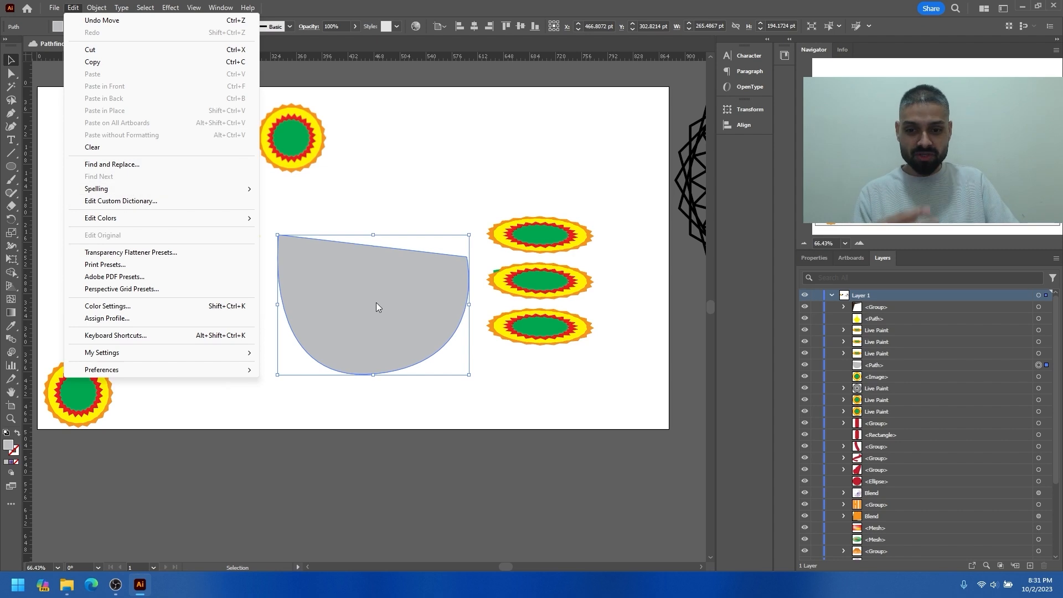
pyautogui.click(341, 275)
pyautogui.click(95, 7)
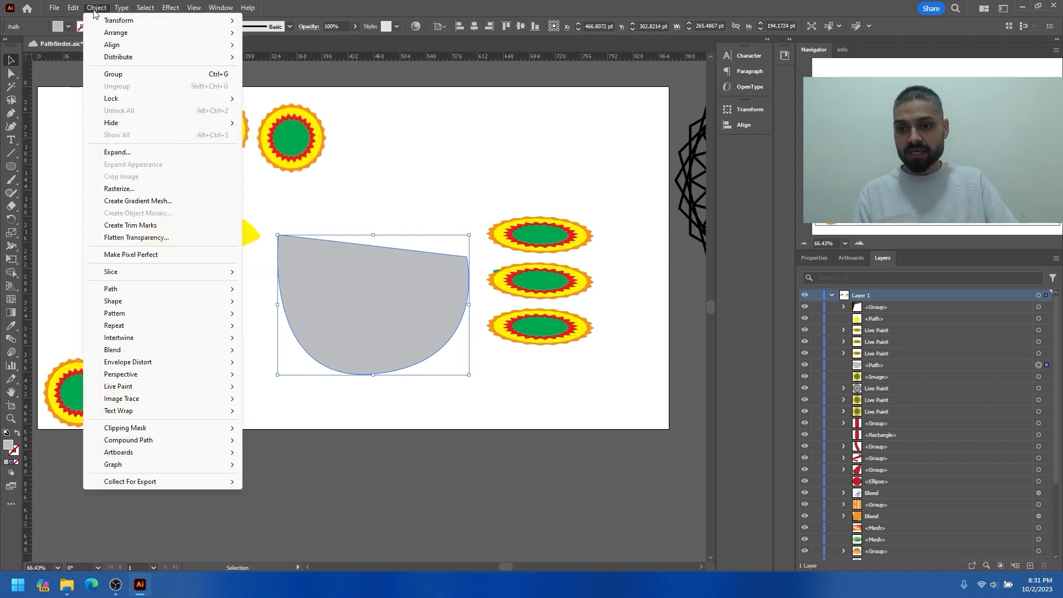
pyautogui.click(133, 225)
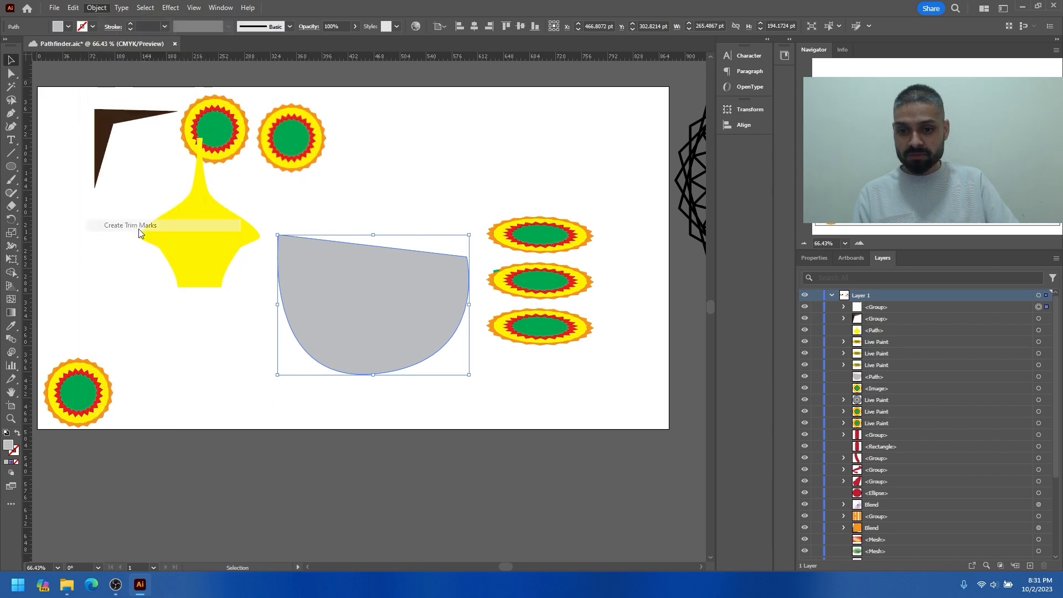
# - Examine the trim marks up close and trace the cutting line along the bowl's right edge
pyautogui.click(382, 189)
pyautogui.moveTo(461, 291); pyautogui.dragTo(616, 311)
pyautogui.moveTo(468, 207); pyautogui.dragTo(388, 222)
pyautogui.moveTo(421, 98); pyautogui.dragTo(447, 541)
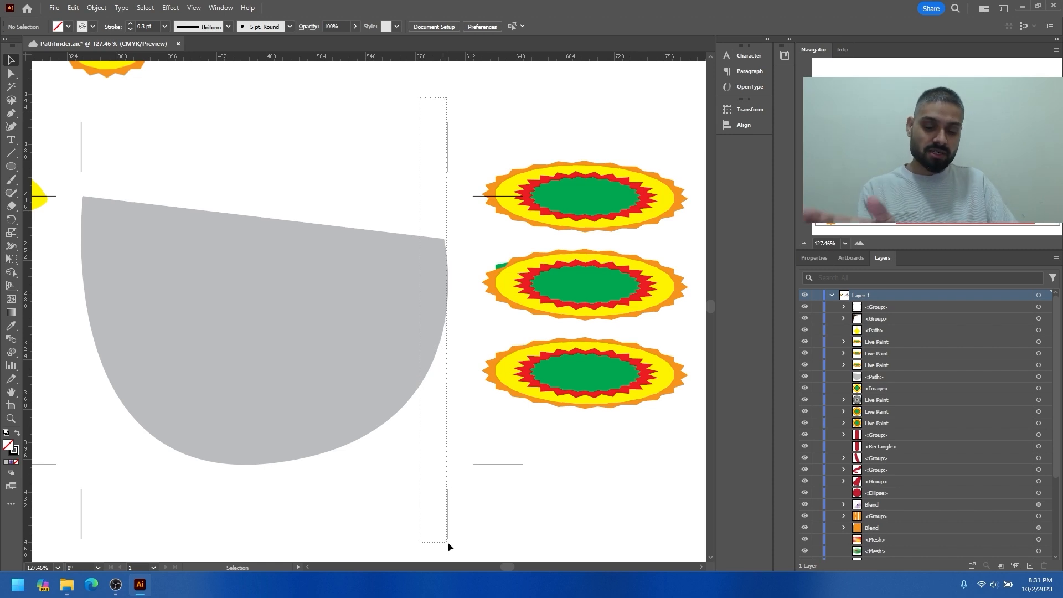
pyautogui.moveTo(448, 541); pyautogui.dragTo(448, 541)
pyautogui.scroll(-5, 377, 233)
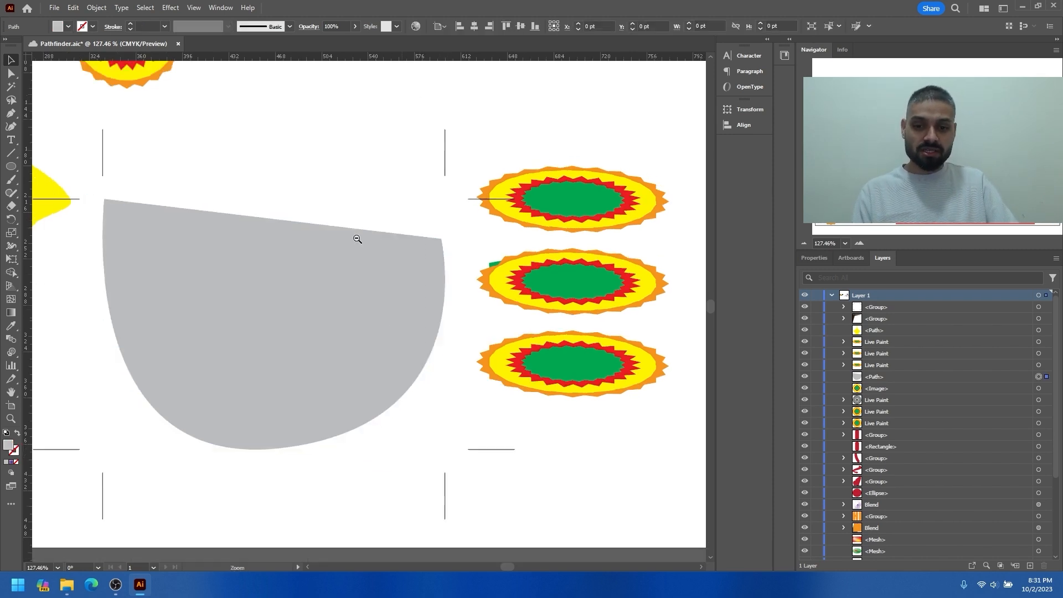
# - Apply a Drop Shadow effect to the grey bowl with Multiply mode, 75% opacity, 7 pt X and Y offsets and 5 pt blur
pyautogui.click(96, 7)
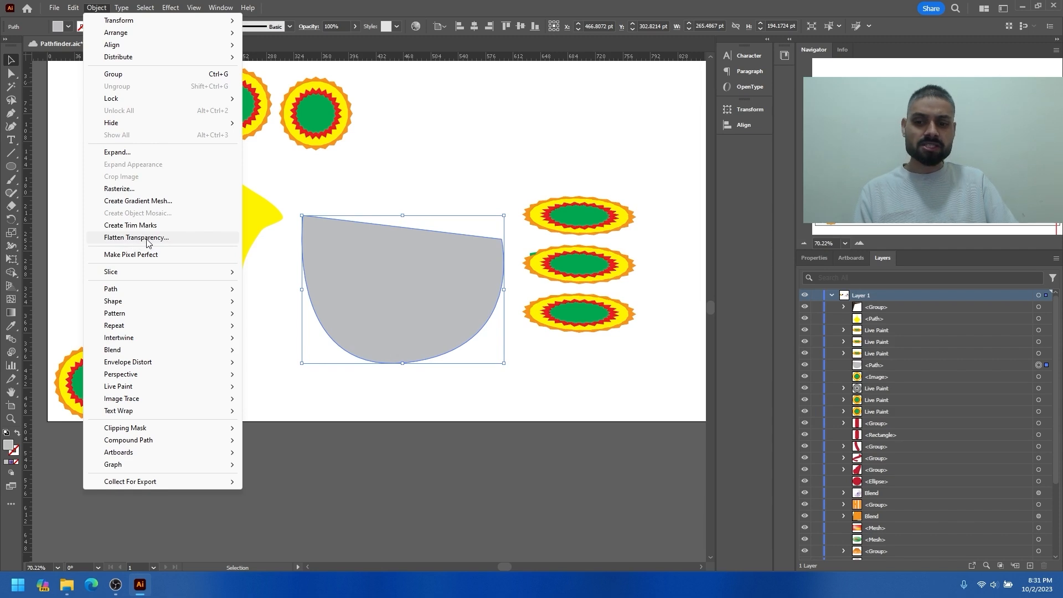
pyautogui.click(453, 170)
pyautogui.scroll(-2, 391, 245)
pyautogui.moveTo(389, 275); pyautogui.dragTo(352, 278)
pyautogui.moveTo(358, 295); pyautogui.dragTo(354, 273)
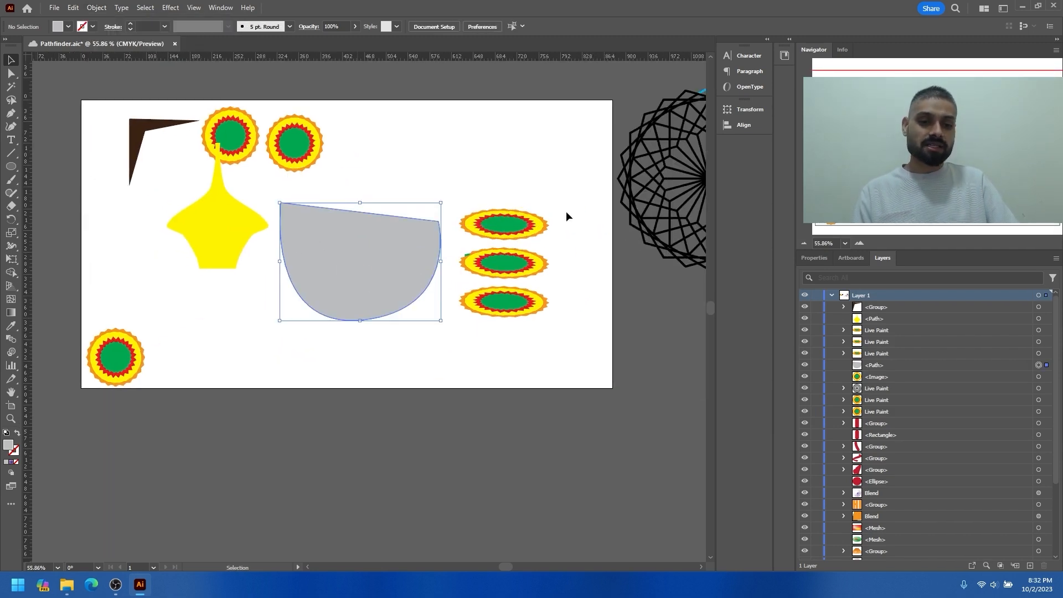
pyautogui.click(815, 258)
pyautogui.click(808, 432)
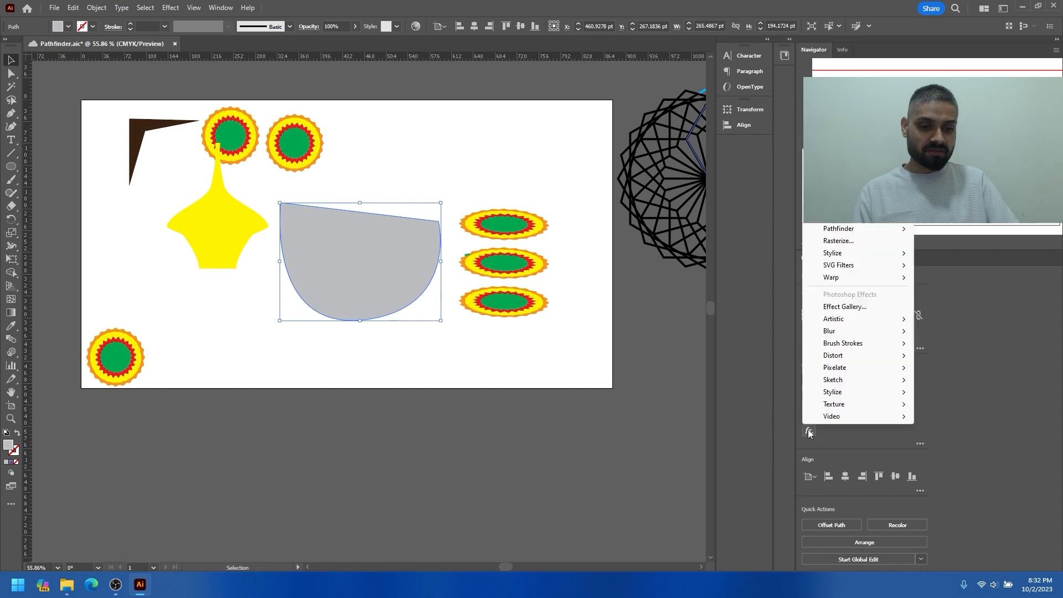
pyautogui.moveTo(871, 255)
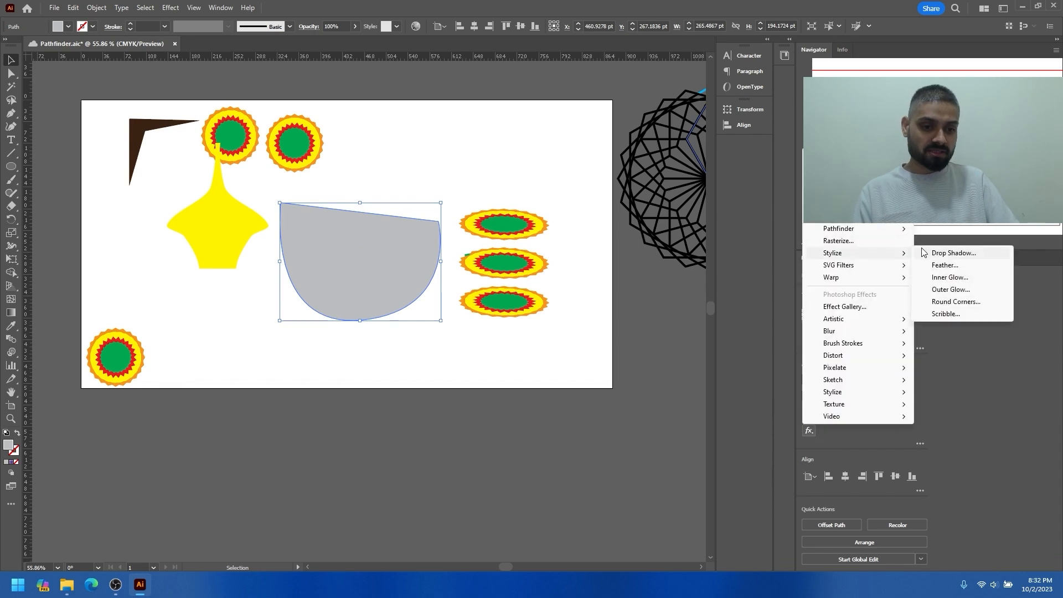
pyautogui.click(947, 255)
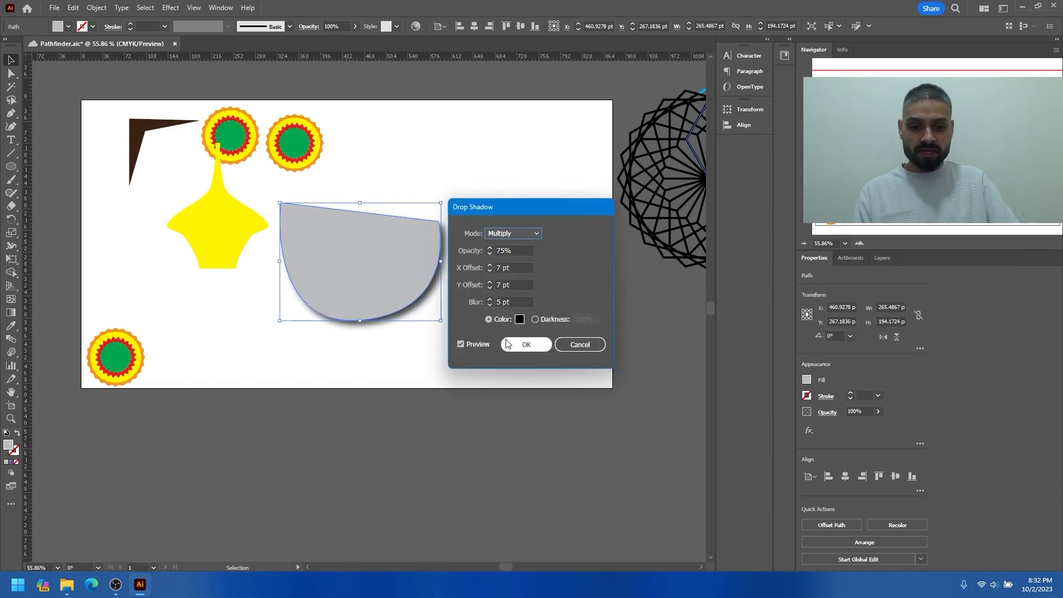
pyautogui.click(534, 346)
# - Move the shadowed bowl left, between the yellow vase shape and the three flattened mandalas
pyautogui.moveTo(390, 259); pyautogui.dragTo(308, 241)
pyautogui.moveTo(341, 255); pyautogui.dragTo(477, 290)
pyautogui.click(433, 328)
pyautogui.moveTo(342, 232); pyautogui.dragTo(419, 205)
pyautogui.hotkey('ctrl', '0')
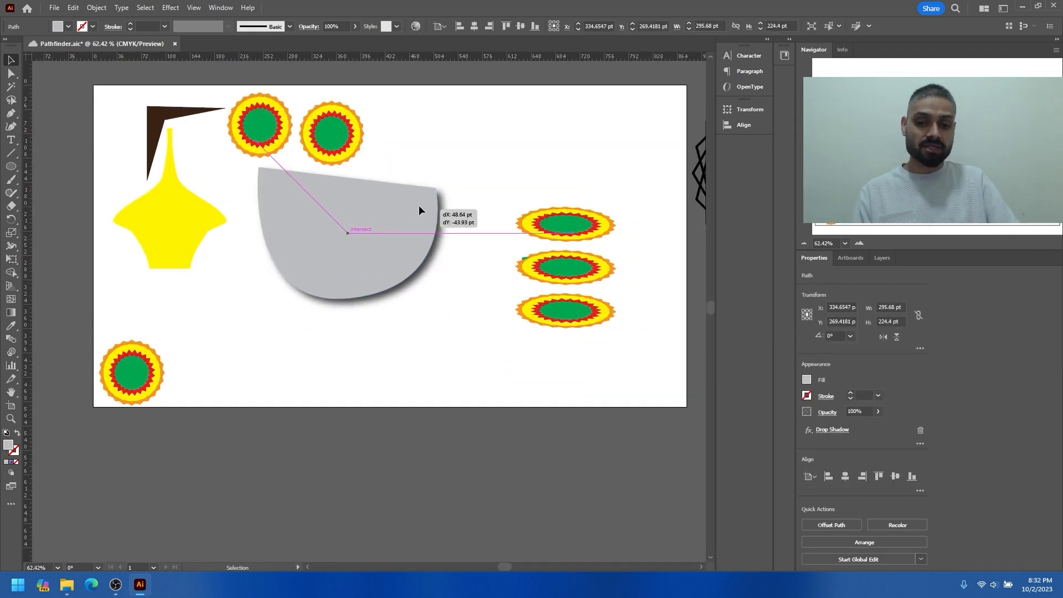
pyautogui.moveTo(340, 232); pyautogui.dragTo(355, 257)
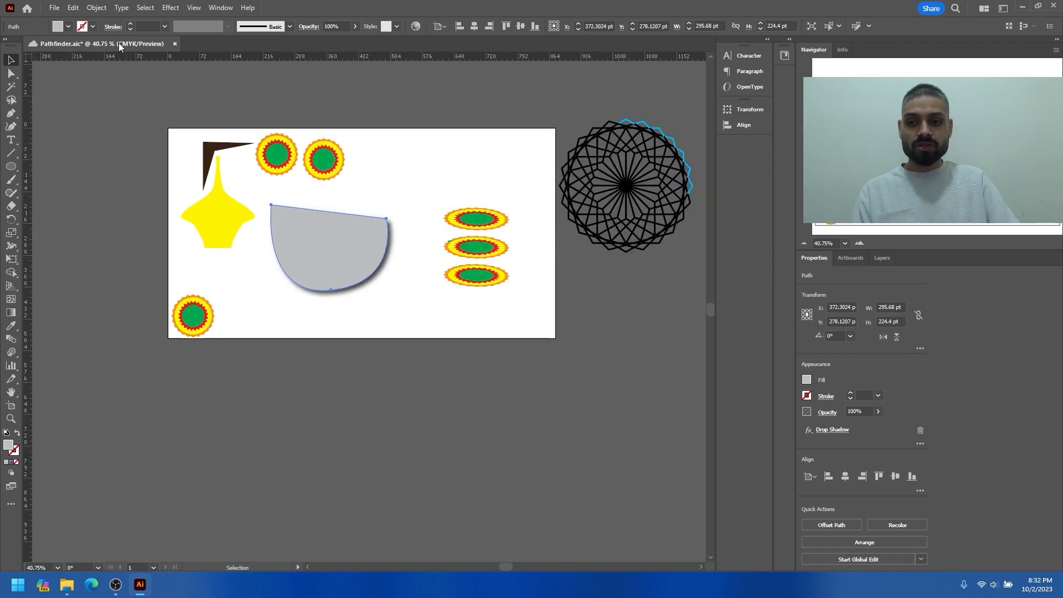
# - Flatten the bowl's transparency with the High Resolution preset, 1200 ppi line art, 300 ppi gradients and preserved alpha transparency
pyautogui.click(97, 8)
pyautogui.moveTo(120, 24)
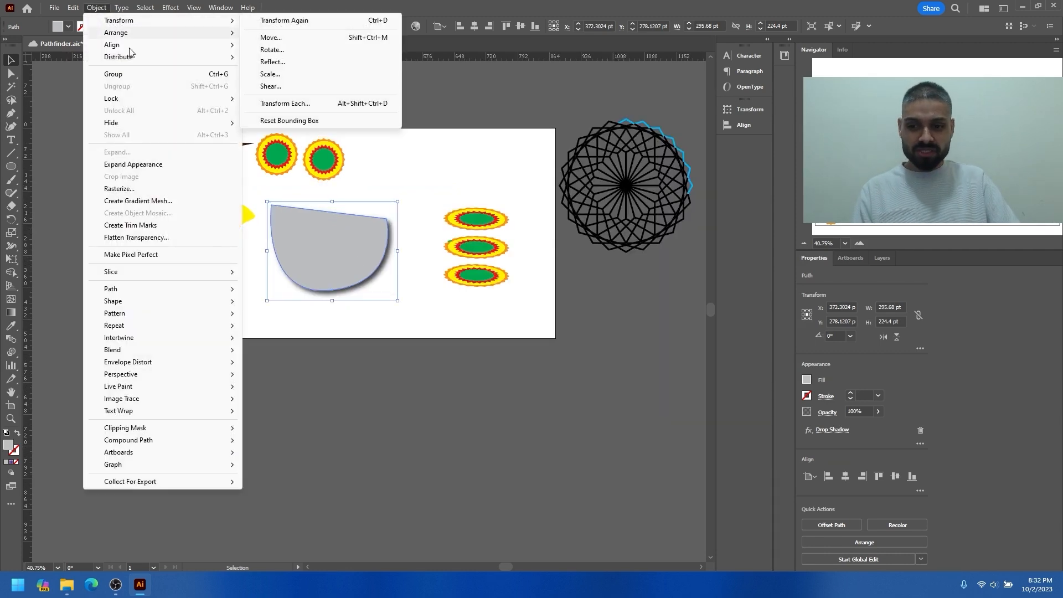
pyautogui.click(131, 238)
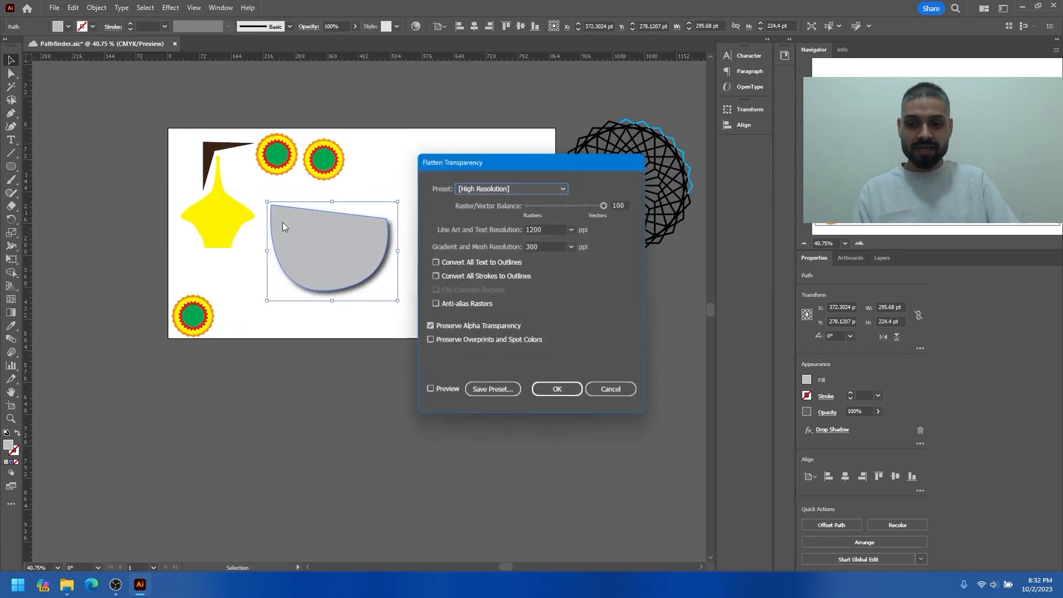
pyautogui.click(492, 189)
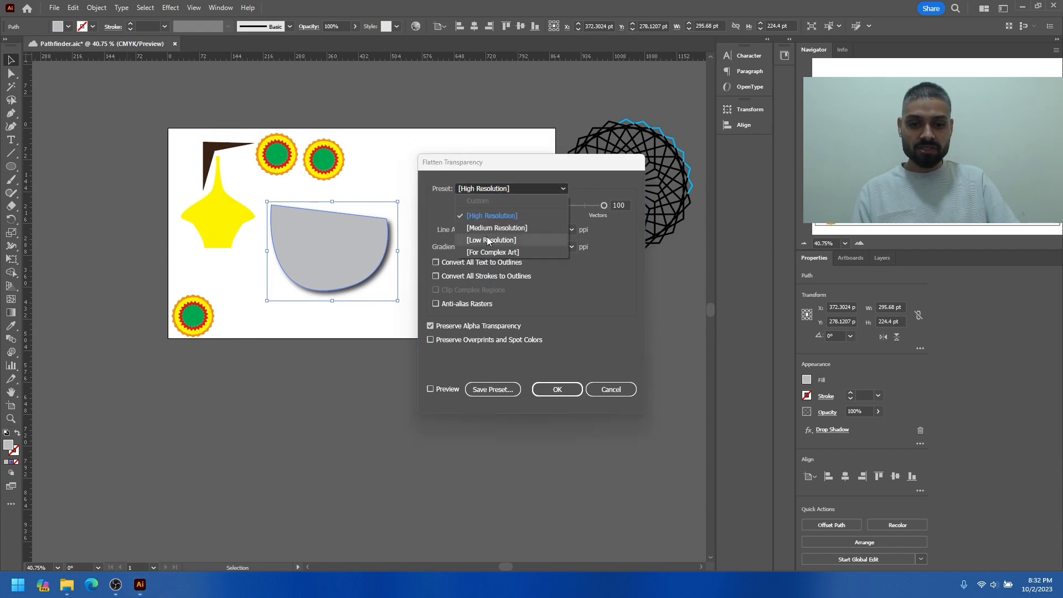
pyautogui.click(489, 217)
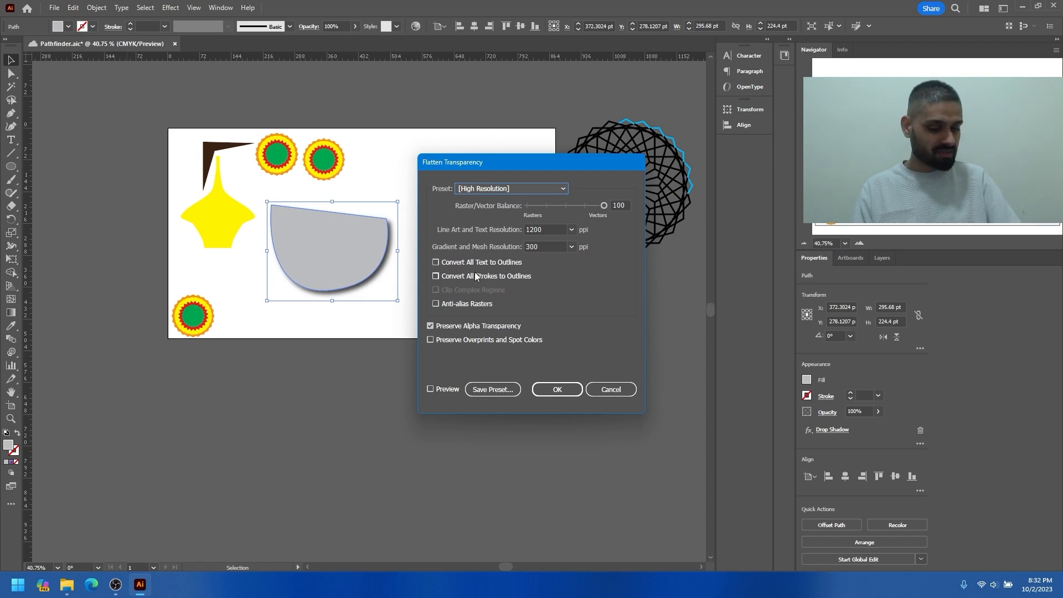
pyautogui.click(557, 390)
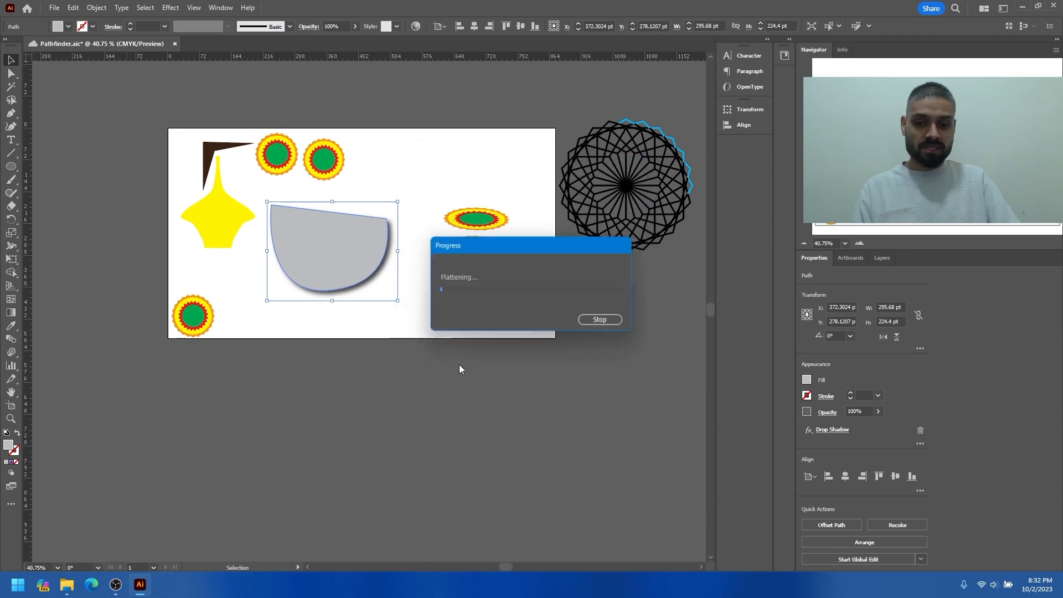
pyautogui.click(446, 351)
# - Make a slice from the shadowed bowl and activate the Slice tool
pyautogui.moveTo(387, 266); pyautogui.dragTo(356, 295)
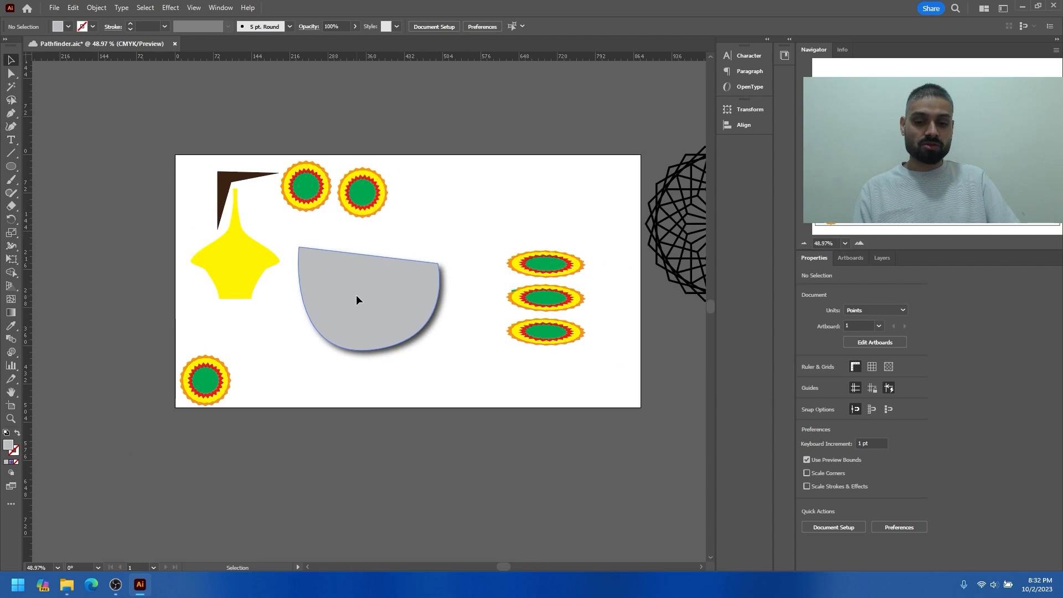
pyautogui.click(98, 8)
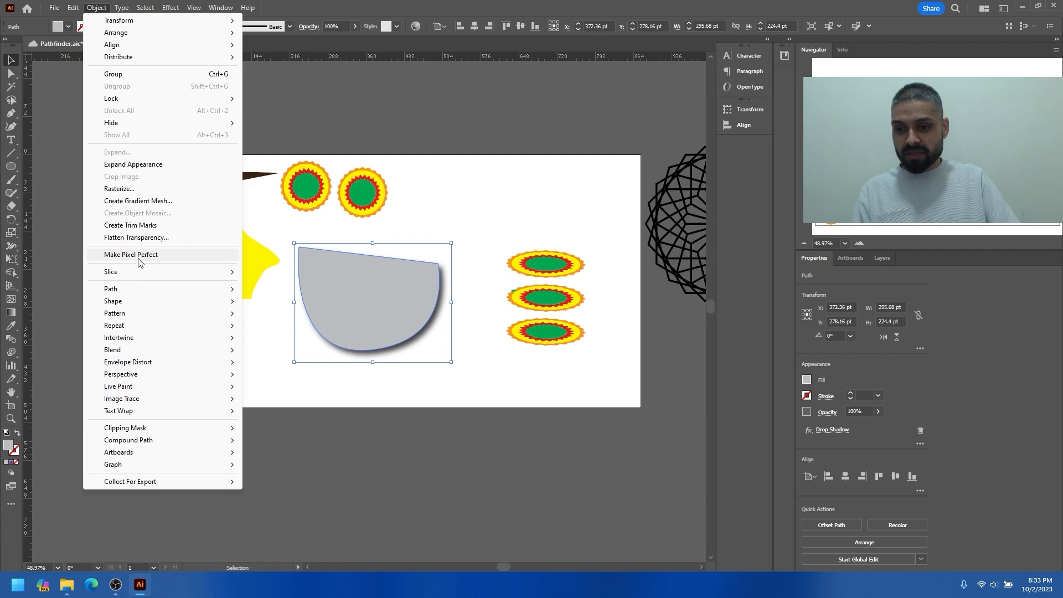
pyautogui.moveTo(156, 274)
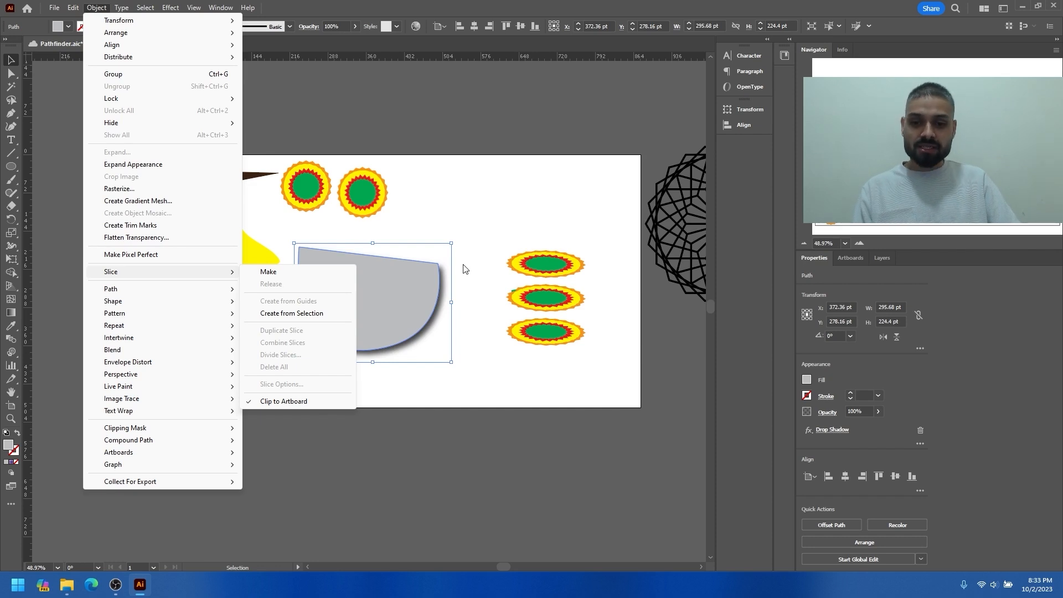
pyautogui.click(408, 287)
pyautogui.click(97, 8)
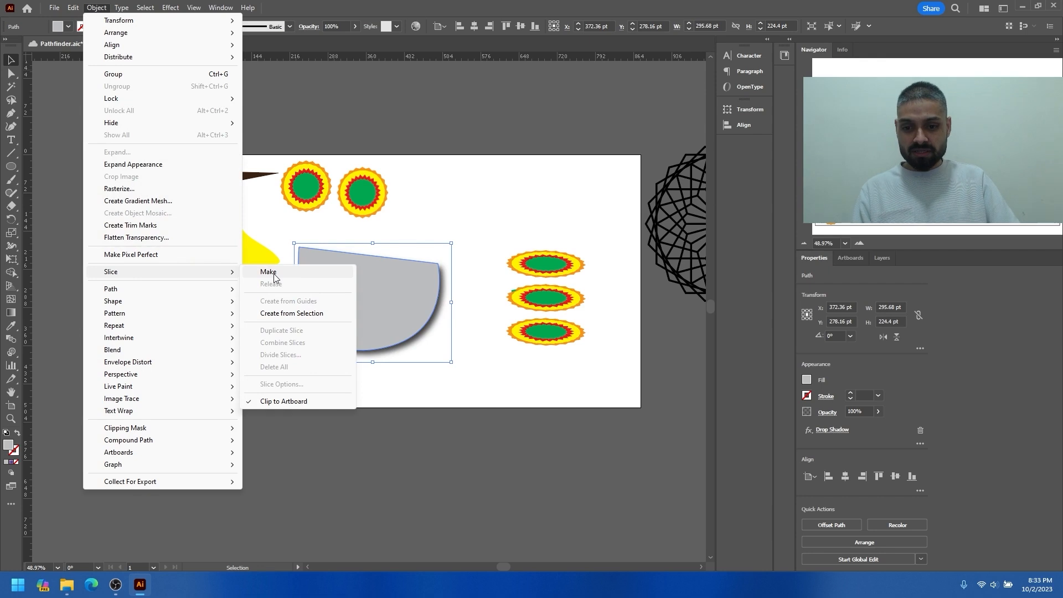
pyautogui.click(268, 272)
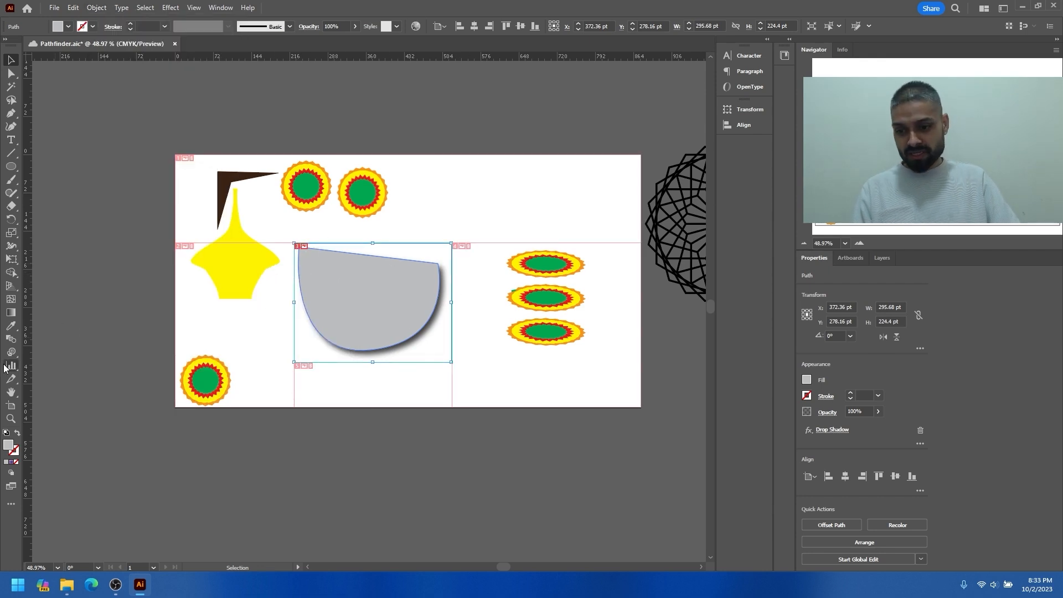
pyautogui.click(12, 380)
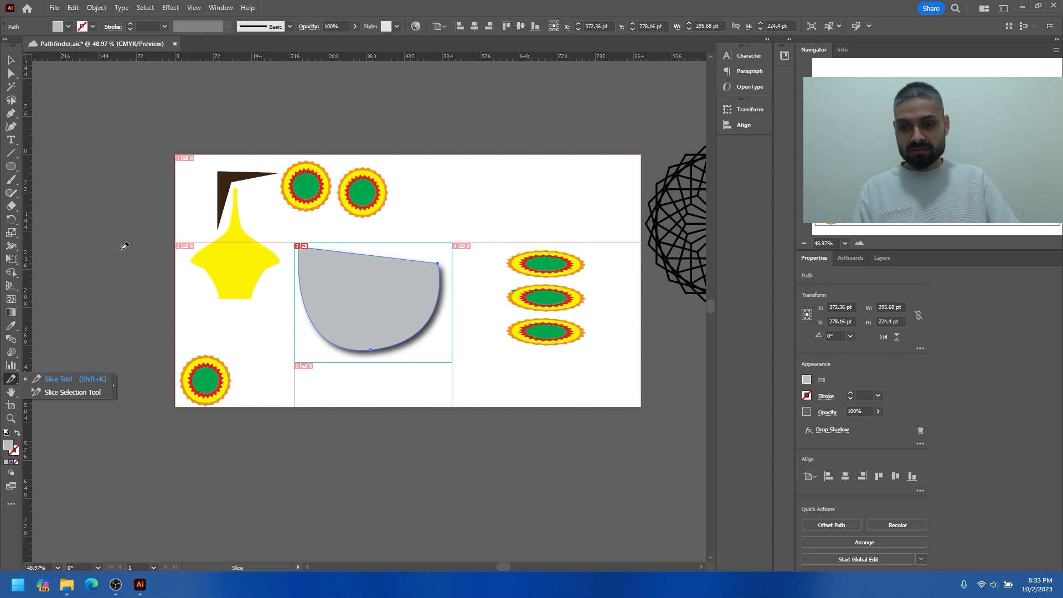
# - Move the yellow vase shape down about 79 pt and right about 11 pt, beside the grey bowl
pyautogui.click(11, 60)
pyautogui.moveTo(242, 258); pyautogui.dragTo(248, 301)
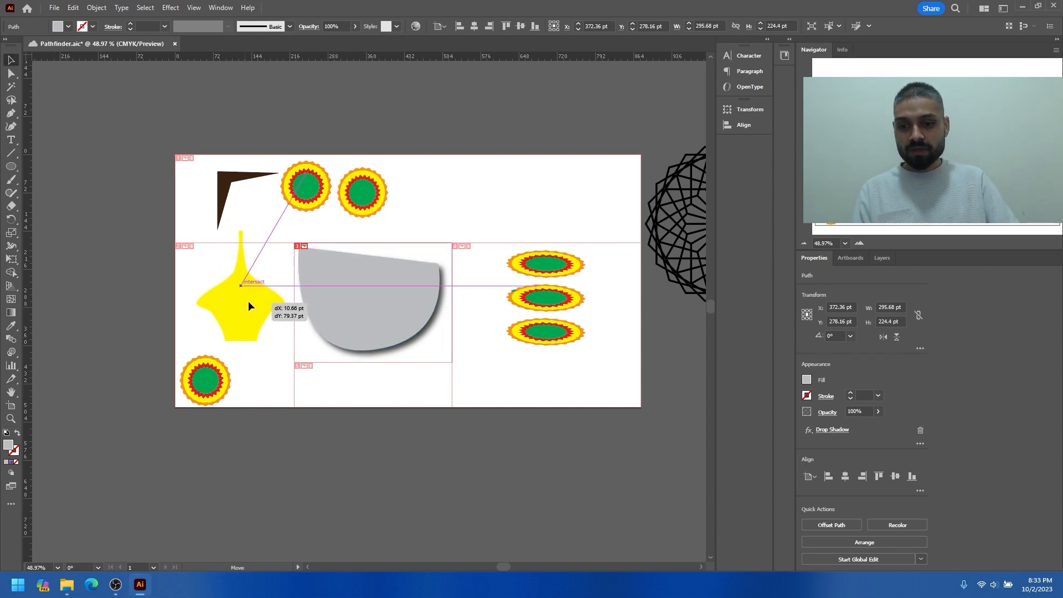
# - Draw a freehand slice of about 177 × 206 pt around the yellow vase and undo it
pyautogui.click(11, 380)
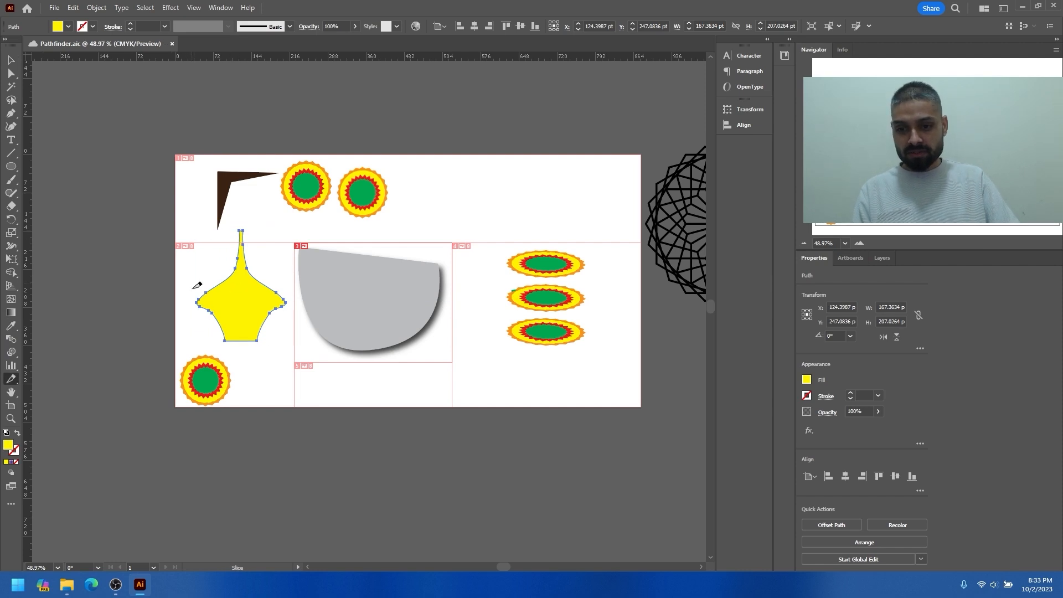
pyautogui.moveTo(195, 339); pyautogui.dragTo(289, 230)
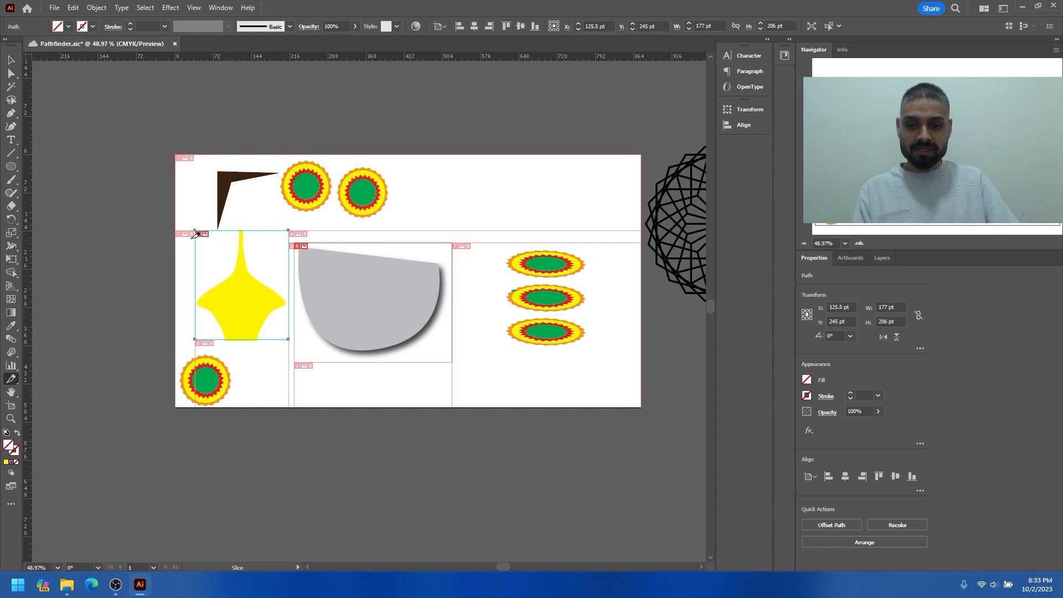
pyautogui.hotkey('ctrl', 'z')
# - Nudge the yellow vase slightly up and right, and make a slice from the selected shape
pyautogui.press('v')
pyautogui.moveTo(248, 295)
pyautogui.mouseDown()
pyautogui.moveTo(238, 314)
pyautogui.moveTo(251, 290)
pyautogui.mouseUp()
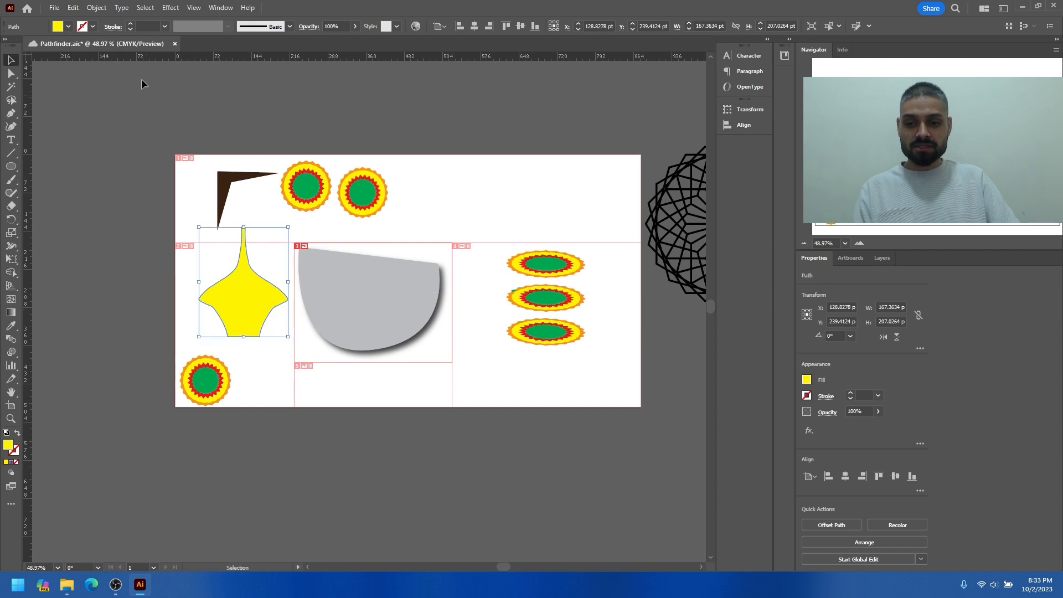
pyautogui.click(96, 8)
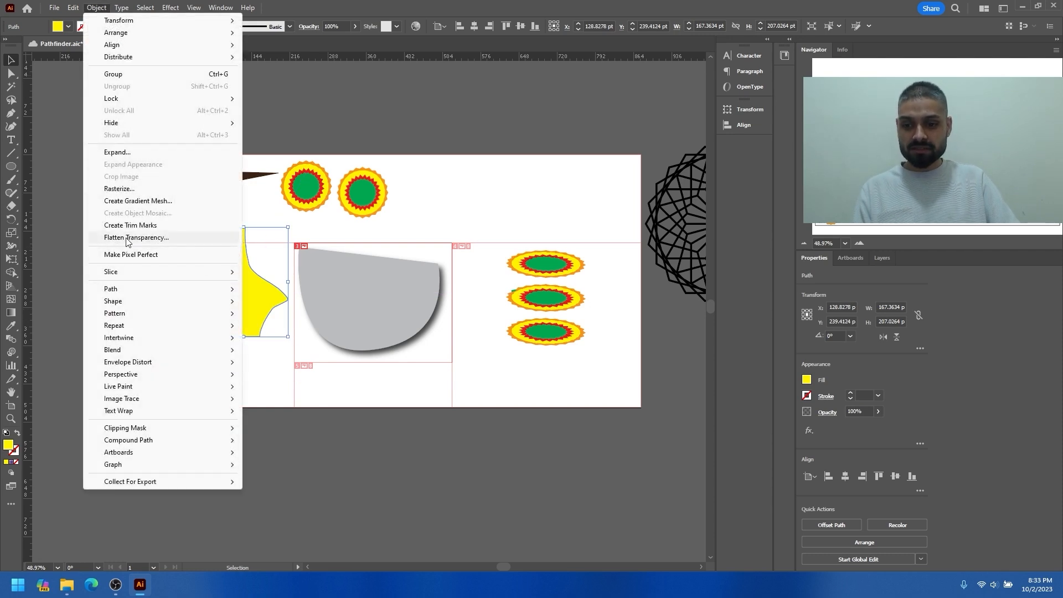
pyautogui.moveTo(148, 277)
pyautogui.click(272, 272)
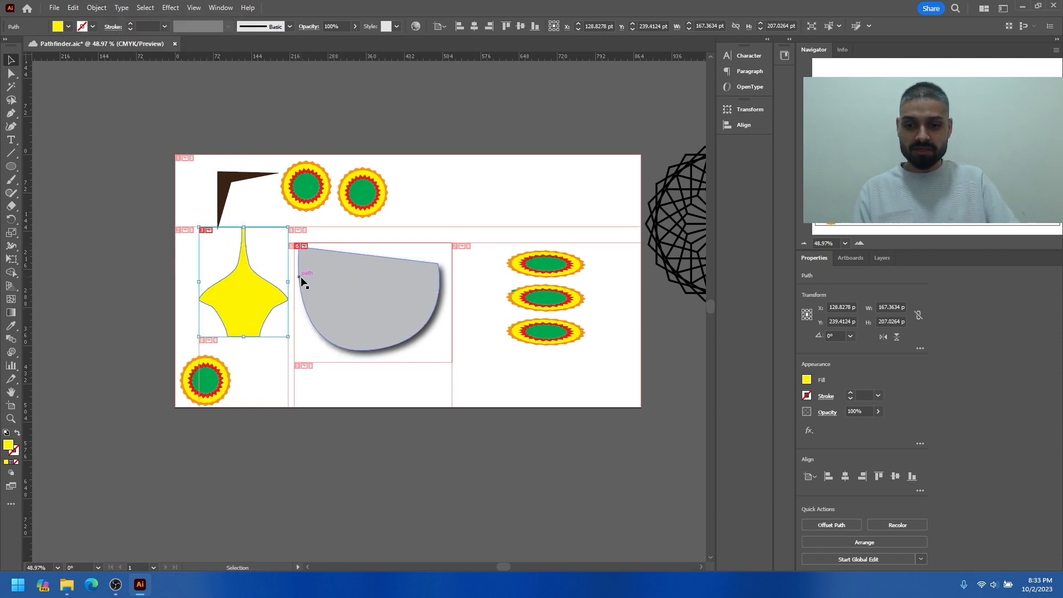
# - Move the sliced yellow vase to about X 112.7 pt, Y 249.6 pt, away from the bowl's slice
pyautogui.moveTo(247, 291); pyautogui.dragTo(242, 296)
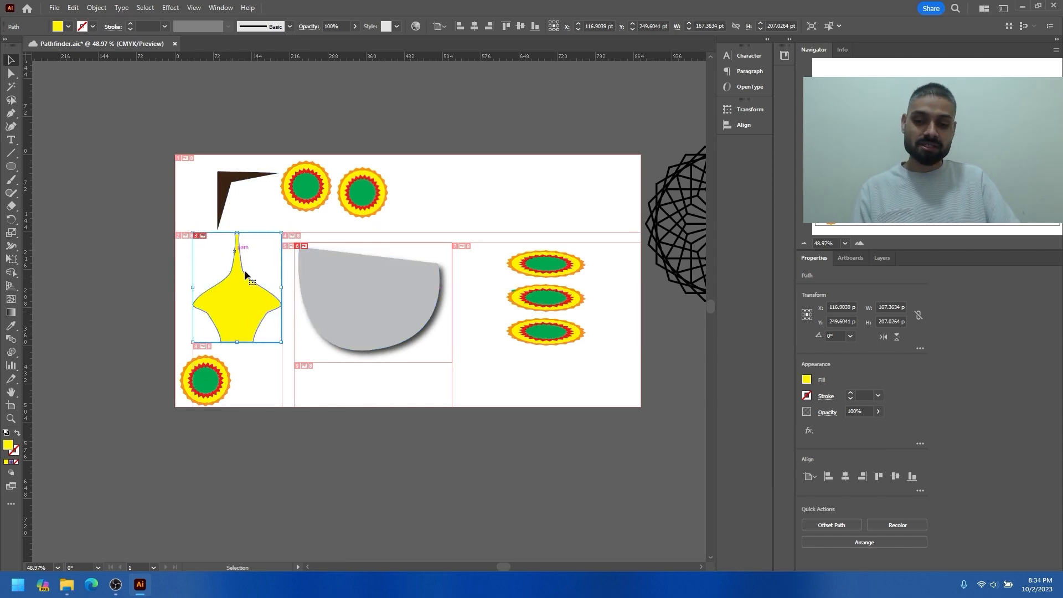
pyautogui.moveTo(253, 311); pyautogui.dragTo(250, 311)
pyautogui.hotkey('ctrl', 'space')
pyautogui.moveTo(341, 291); pyautogui.dragTo(298, 295)
pyautogui.press('space')
pyautogui.moveTo(265, 261)
pyautogui.mouseDown()
pyautogui.moveTo(251, 206)
pyautogui.moveTo(273, 238)
pyautogui.moveTo(250, 251)
pyautogui.mouseUp()
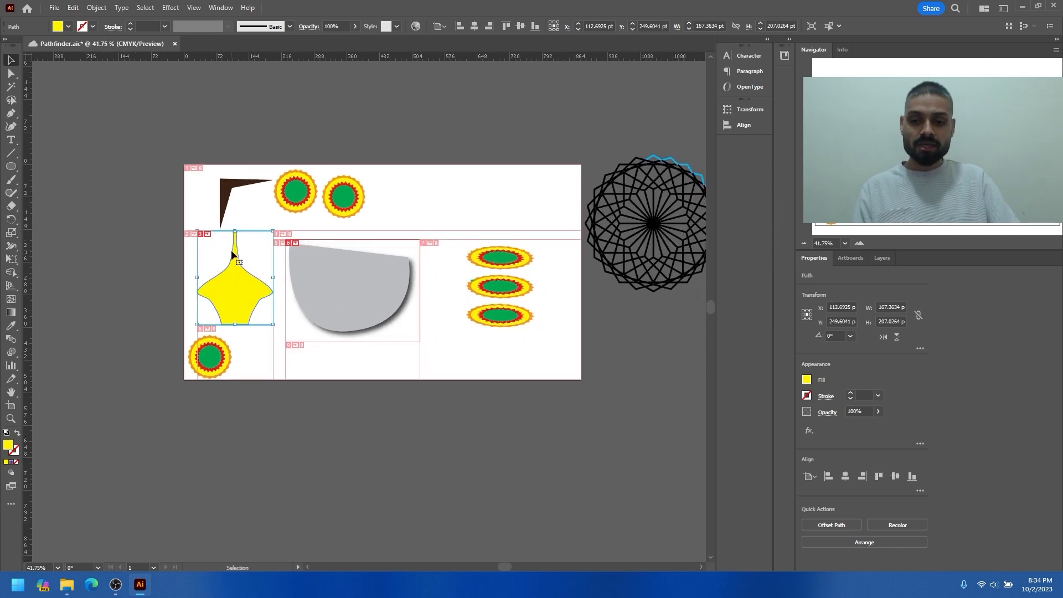
# - Examine the vase and bowl slices and the file format options in Save for Web, and close it without saving
pyautogui.click(73, 8)
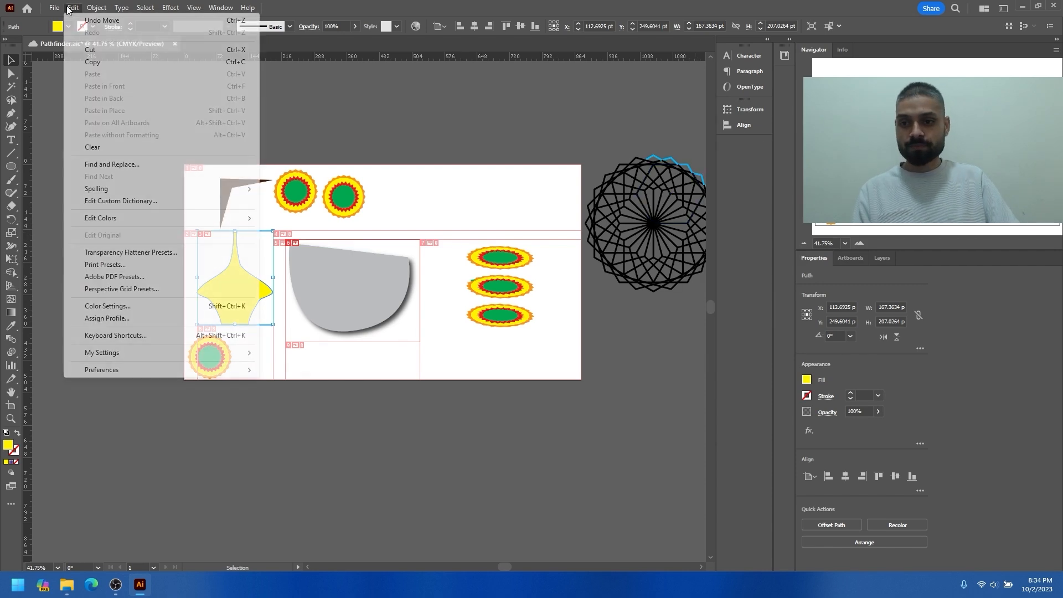
pyautogui.moveTo(55, 7)
pyautogui.moveTo(206, 250)
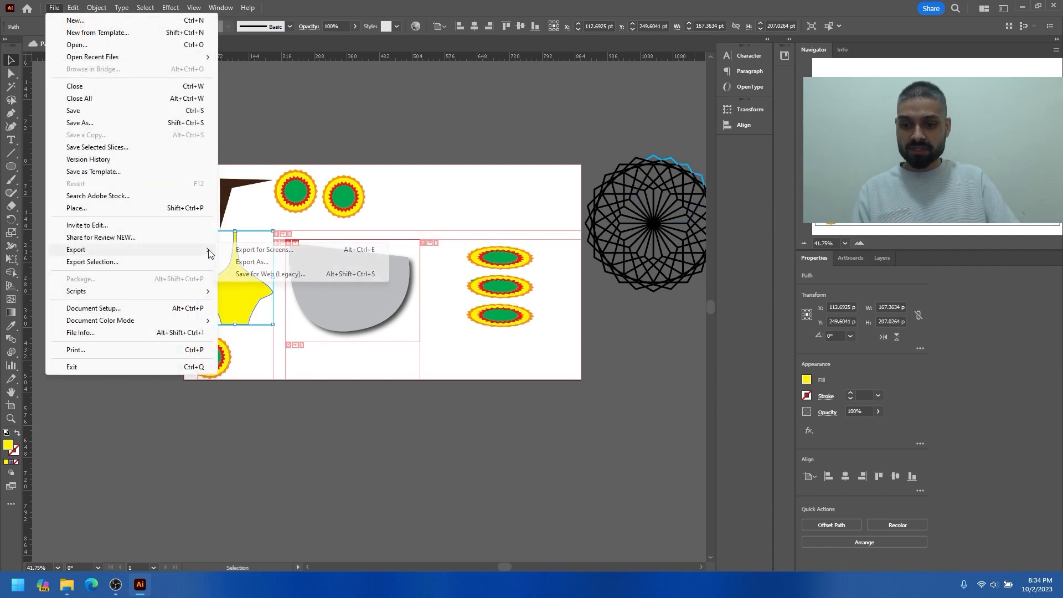
pyautogui.click(270, 276)
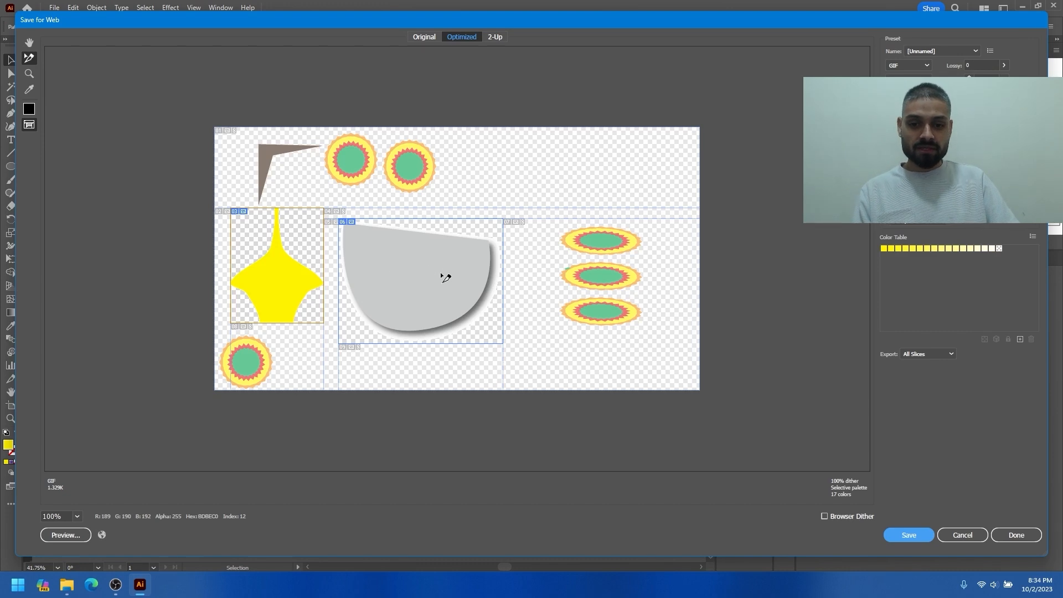
pyautogui.click(446, 277)
pyautogui.click(294, 264)
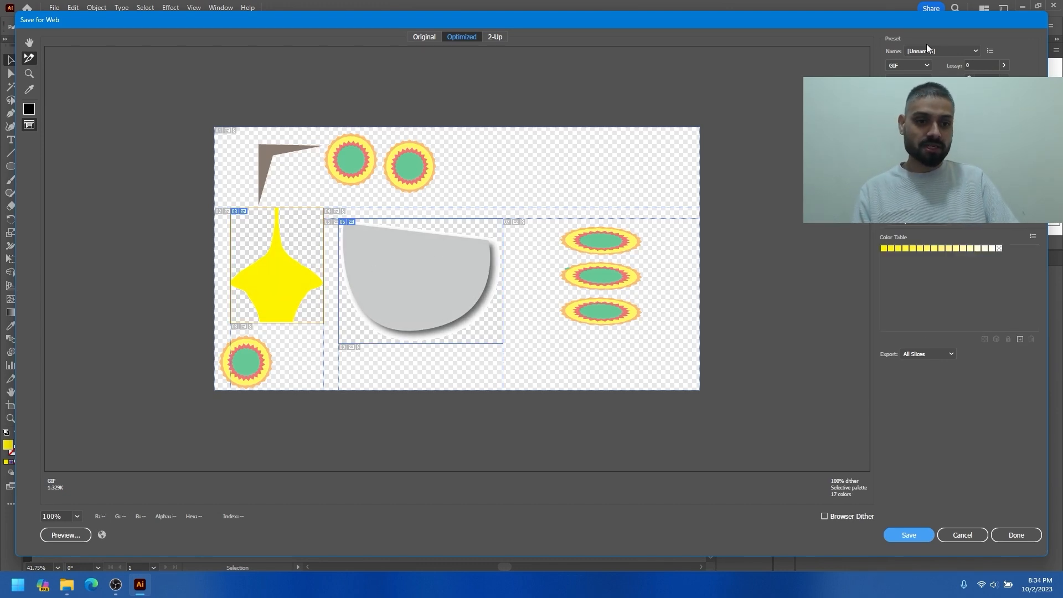
pyautogui.click(899, 67)
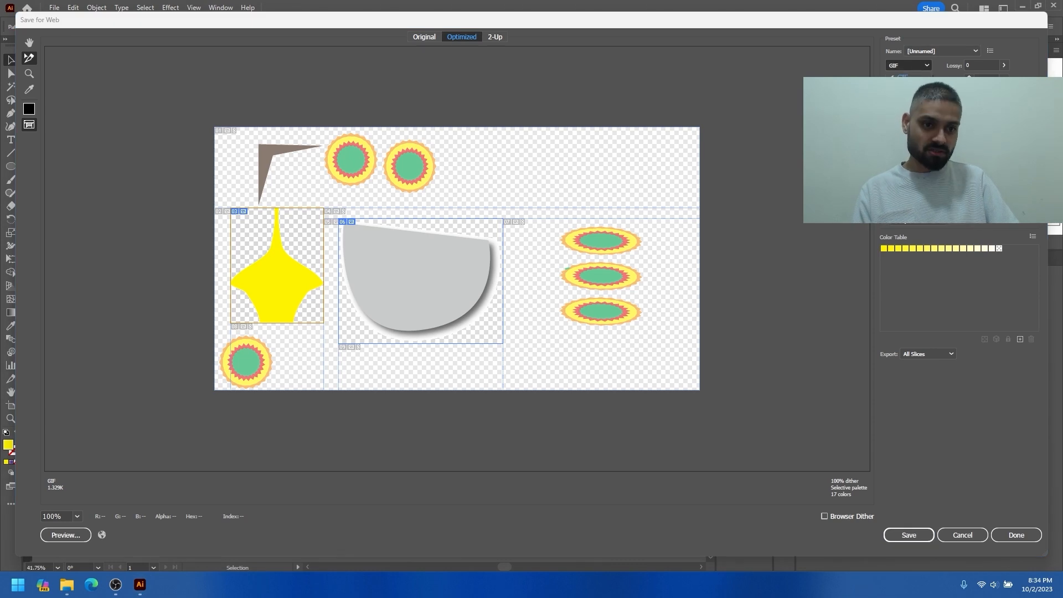
pyautogui.click(954, 534)
pyautogui.click(962, 533)
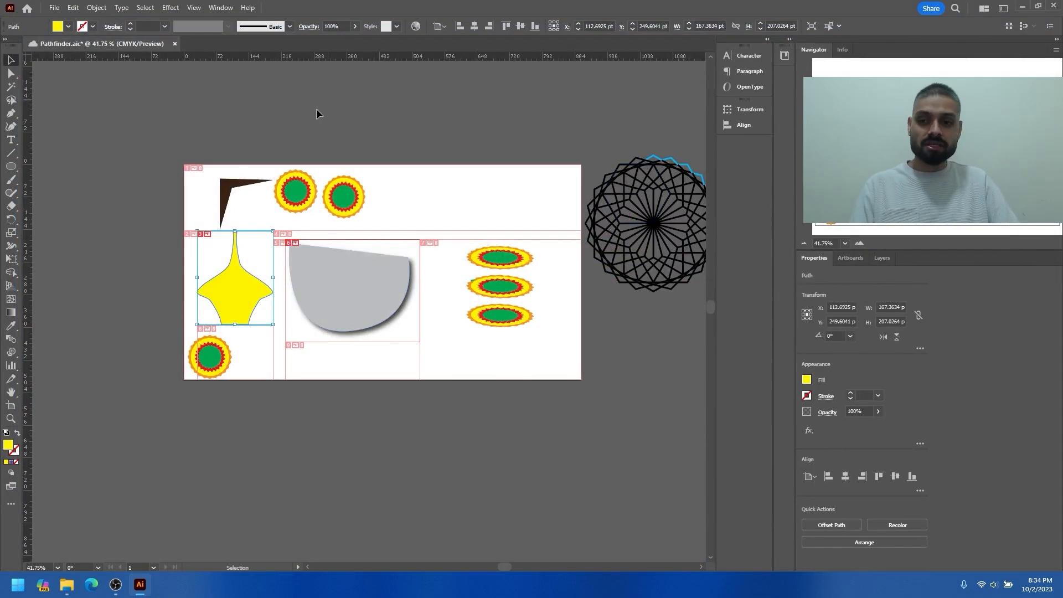
# - Show Asset Export, place it over the right end of the artboard and widen it
pyautogui.click(221, 8)
pyautogui.click(235, 196)
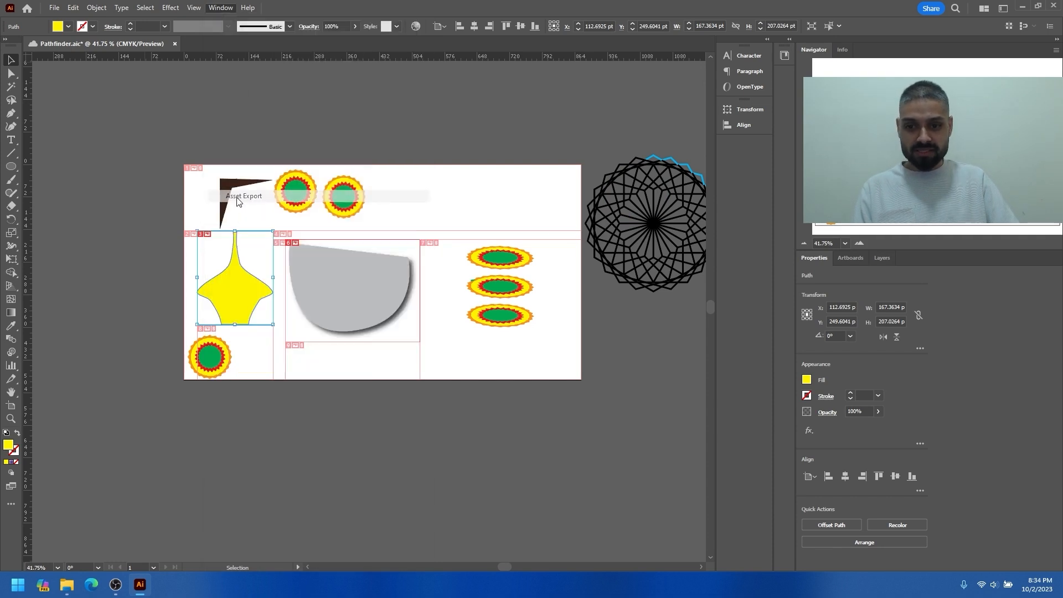
pyautogui.moveTo(406, 90); pyautogui.dragTo(592, 124)
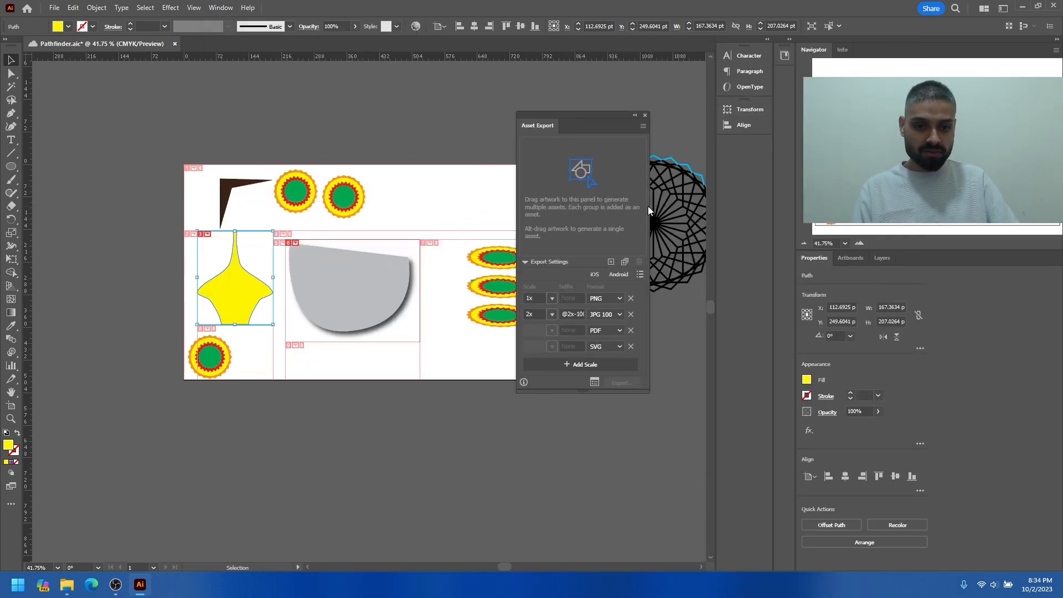
pyautogui.moveTo(648, 208); pyautogui.dragTo(738, 209)
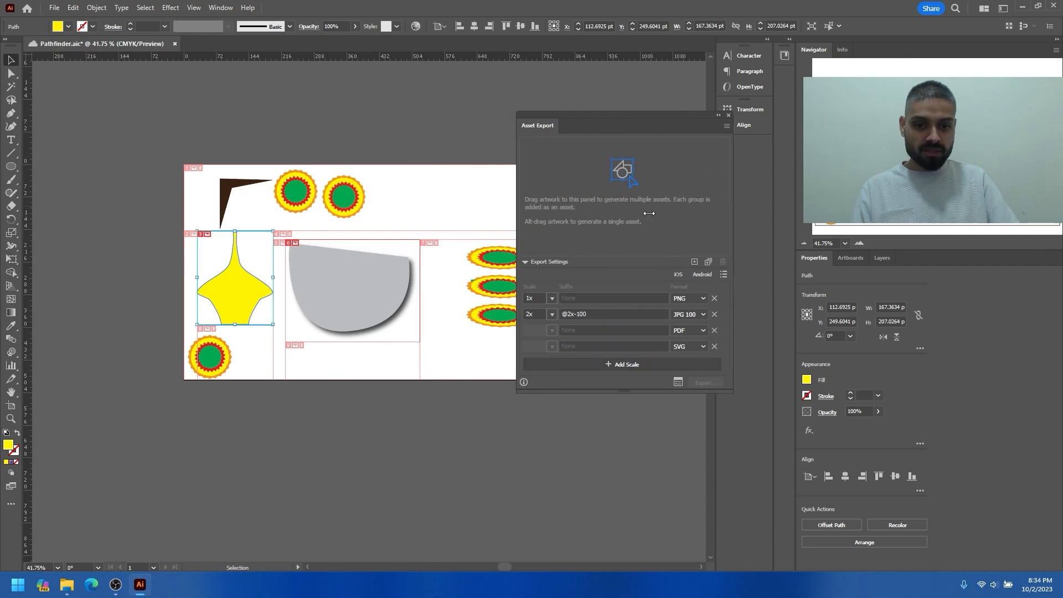
# - Add the top row's first mandala, the lower-left mandala and the brown corner shape as export assets, keeping their default names
pyautogui.click(344, 196)
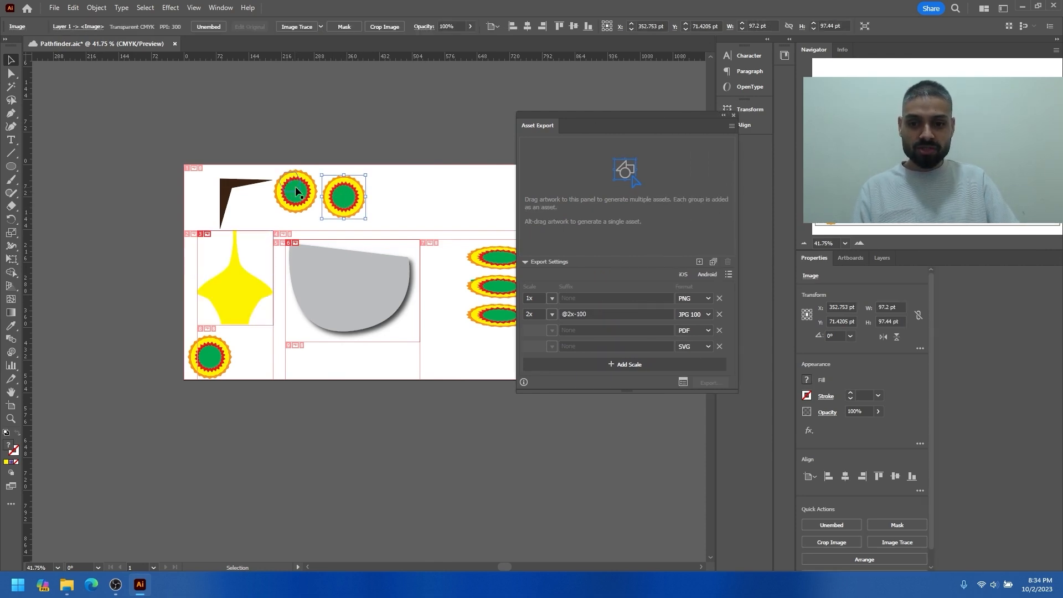
pyautogui.moveTo(300, 193); pyautogui.dragTo(558, 167)
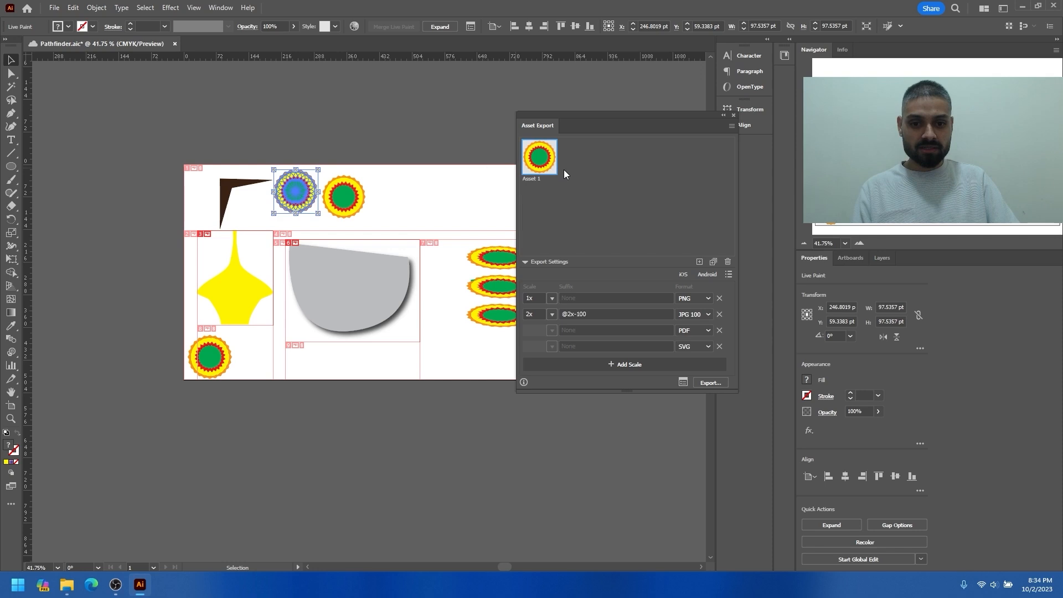
pyautogui.moveTo(212, 348); pyautogui.dragTo(606, 176)
pyautogui.moveTo(225, 200); pyautogui.dragTo(626, 168)
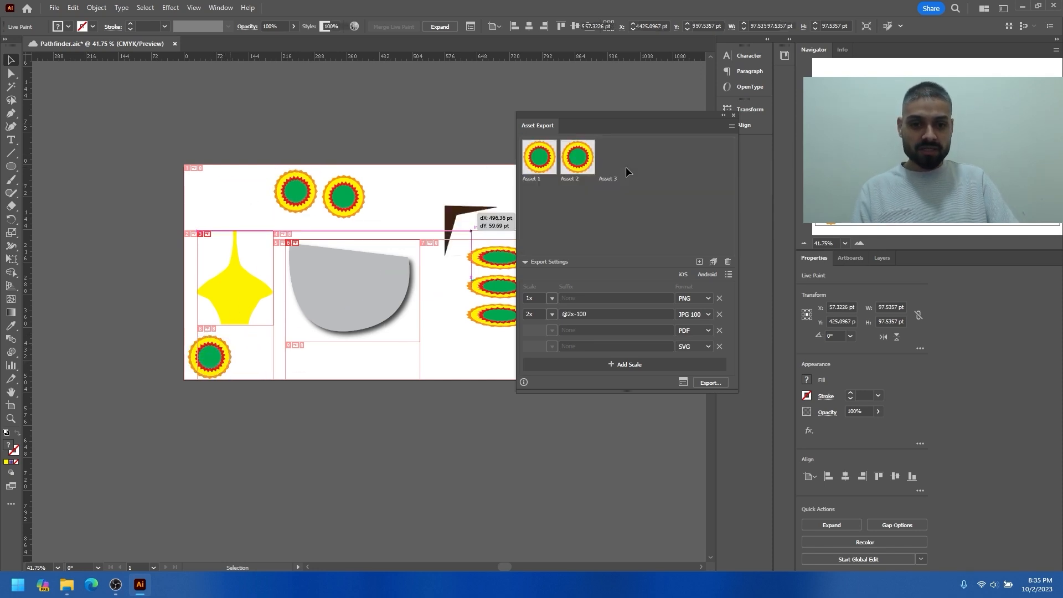
pyautogui.doubleClick(567, 184)
pyautogui.press('Tab')
pyautogui.press('Tab')
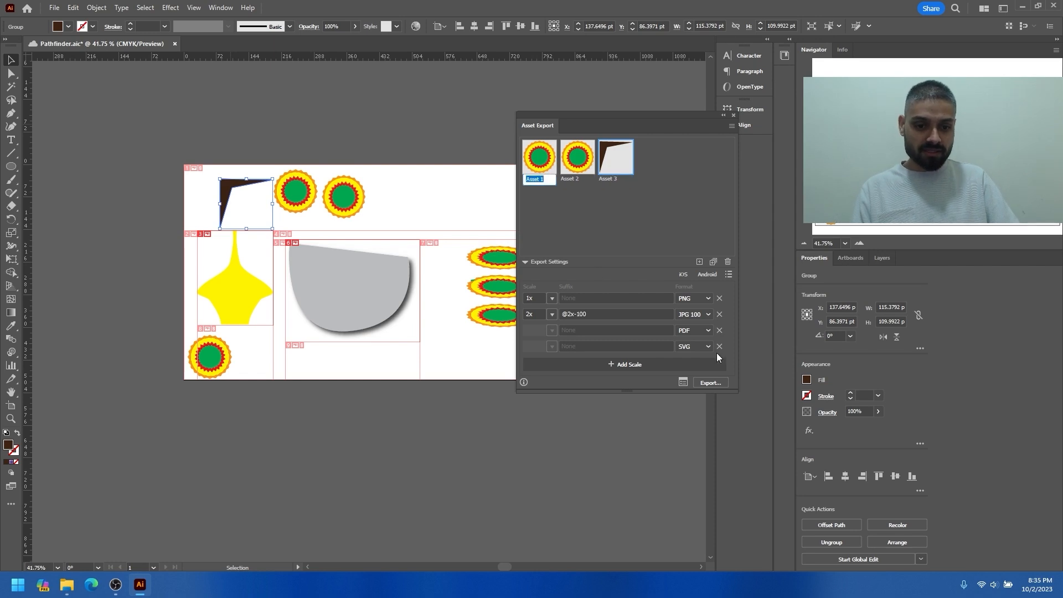
# - Remove the SVG, PDF and 2x JPG 100 export settings, and set the remaining asset format to SVG
pyautogui.click(719, 346)
pyautogui.click(720, 330)
pyautogui.click(720, 314)
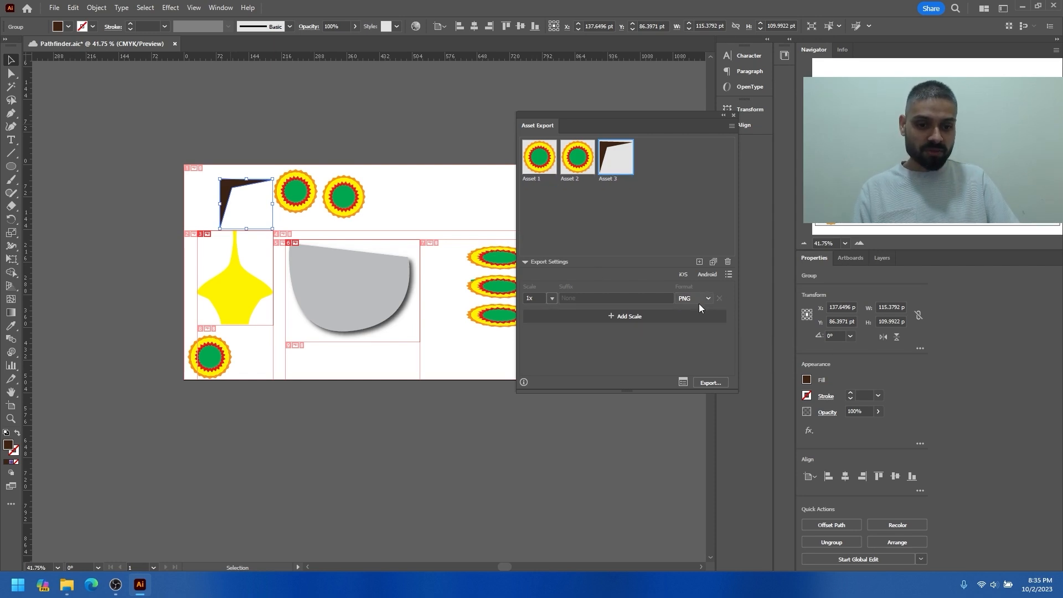
pyautogui.click(701, 300)
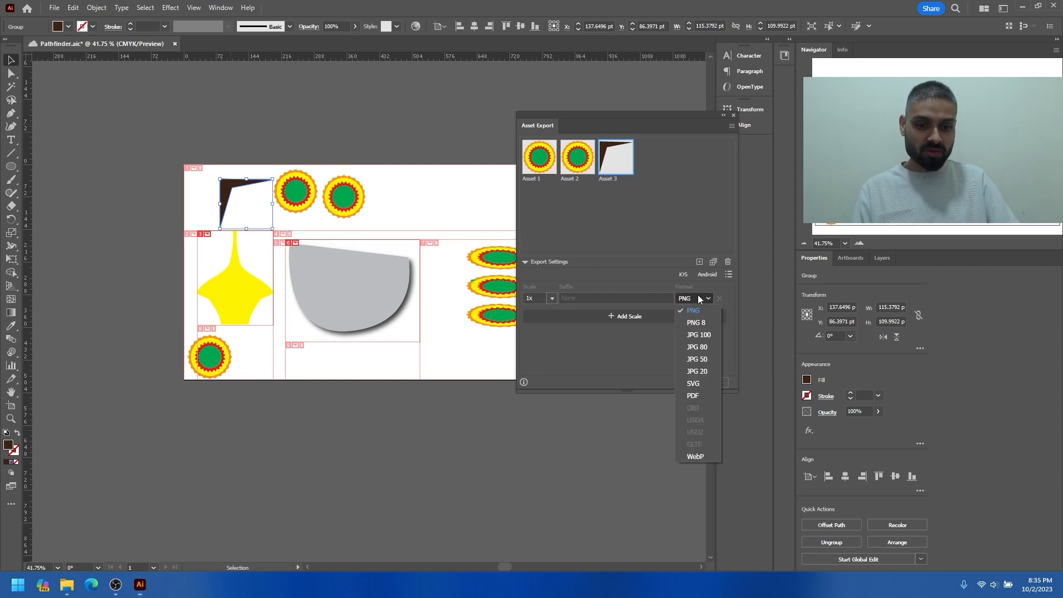
pyautogui.click(691, 386)
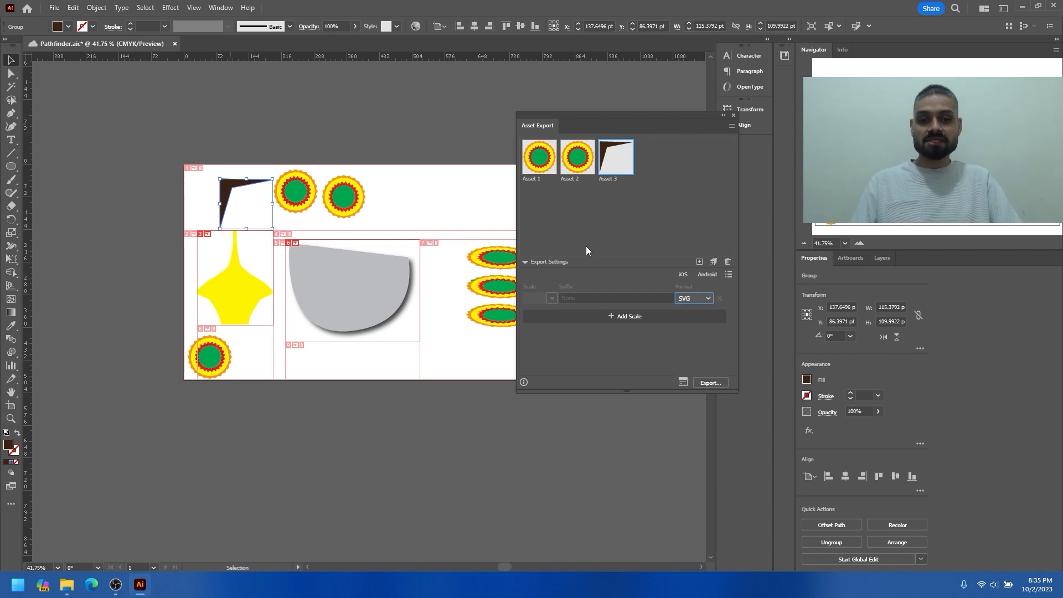